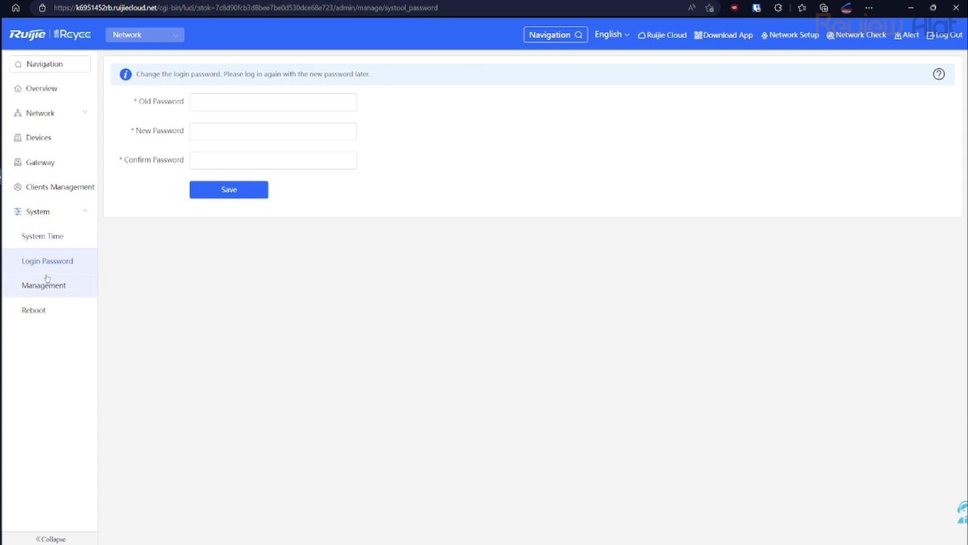
Glance at System Time and settings search, then switch management mode to Local Device (EG105G).
left_click(52, 240)
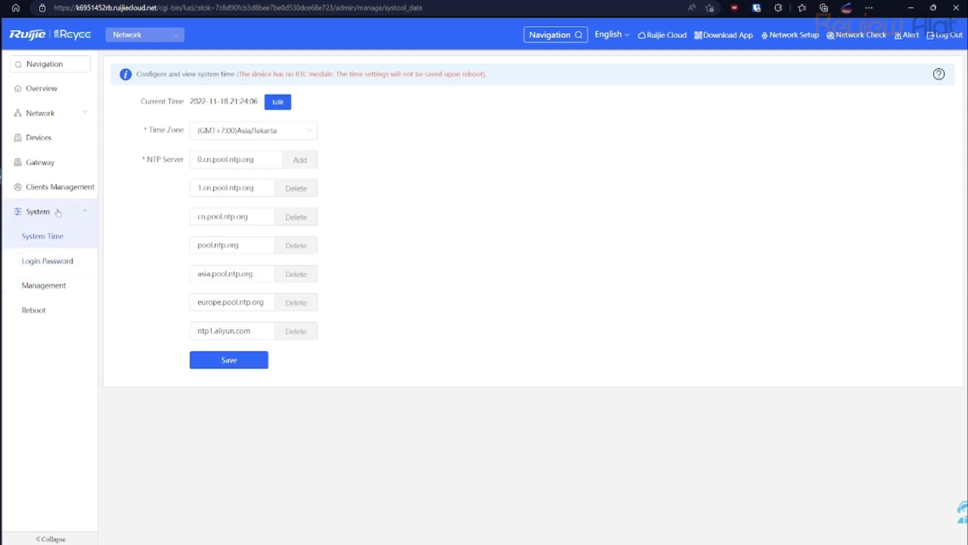
left_click(58, 212)
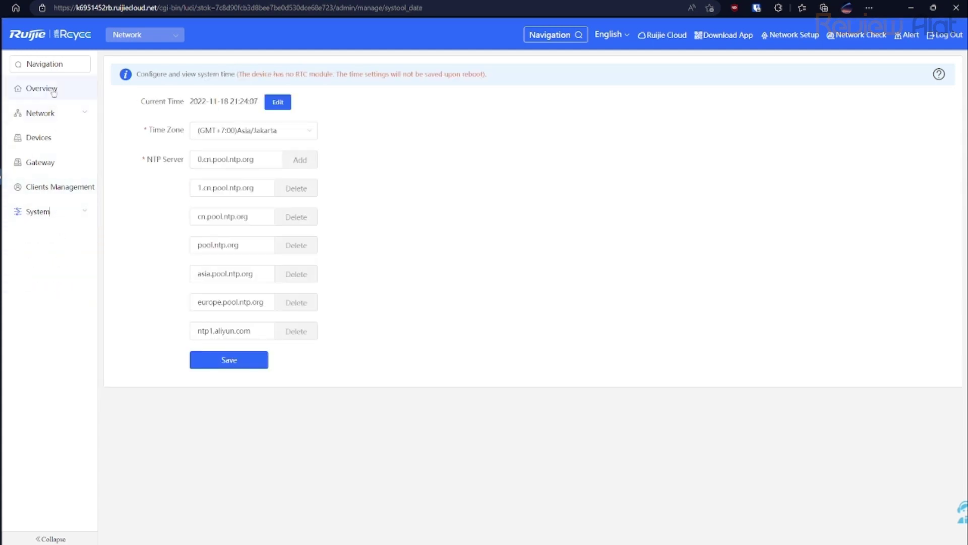
left_click(53, 64)
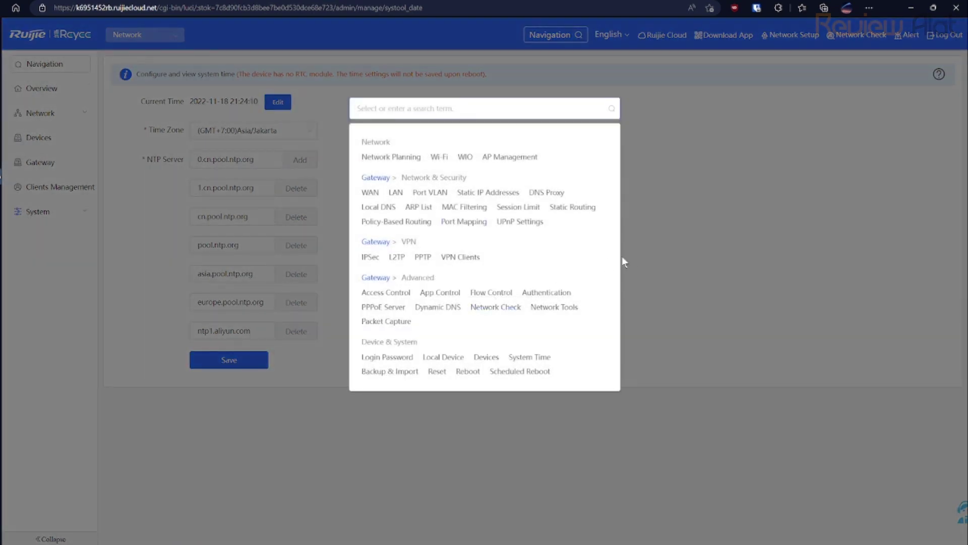
left_click(482, 77)
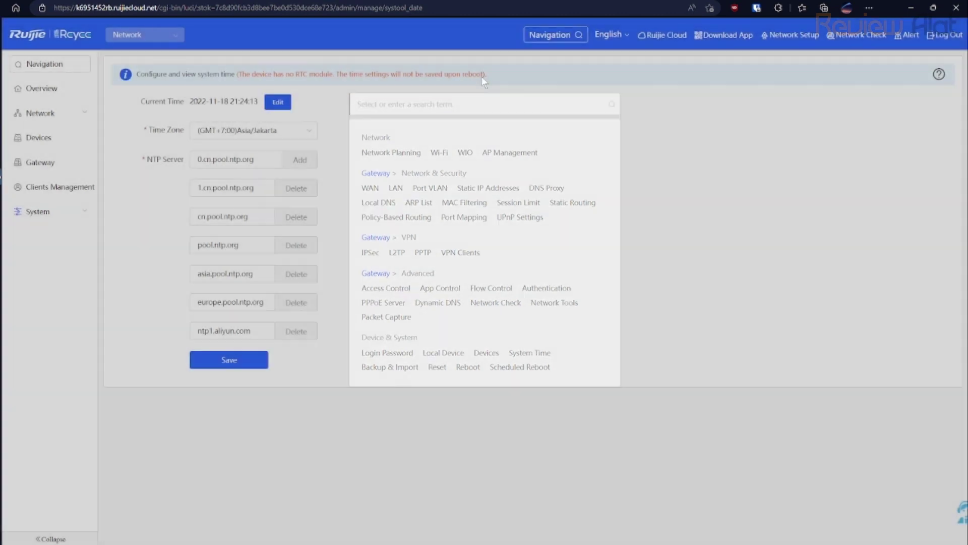
left_click(151, 41)
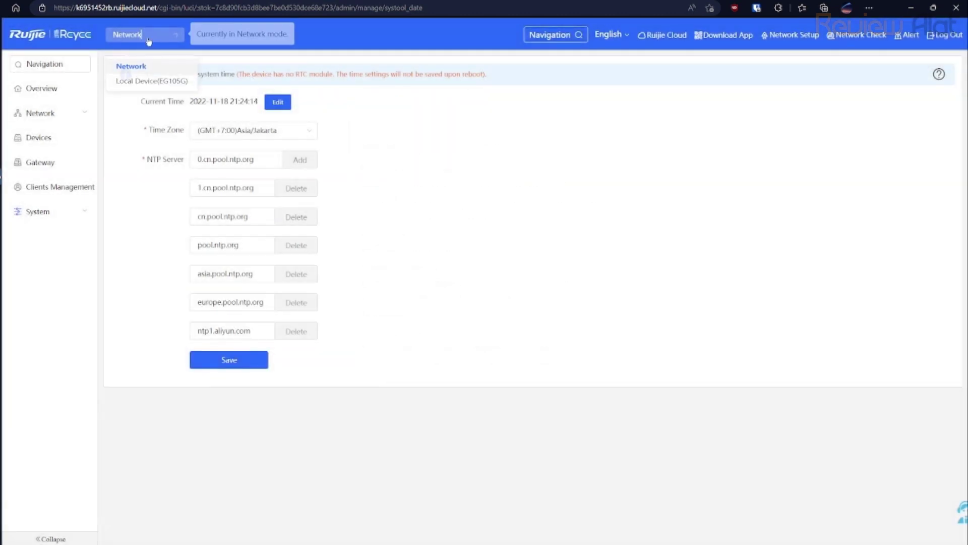
left_click(124, 82)
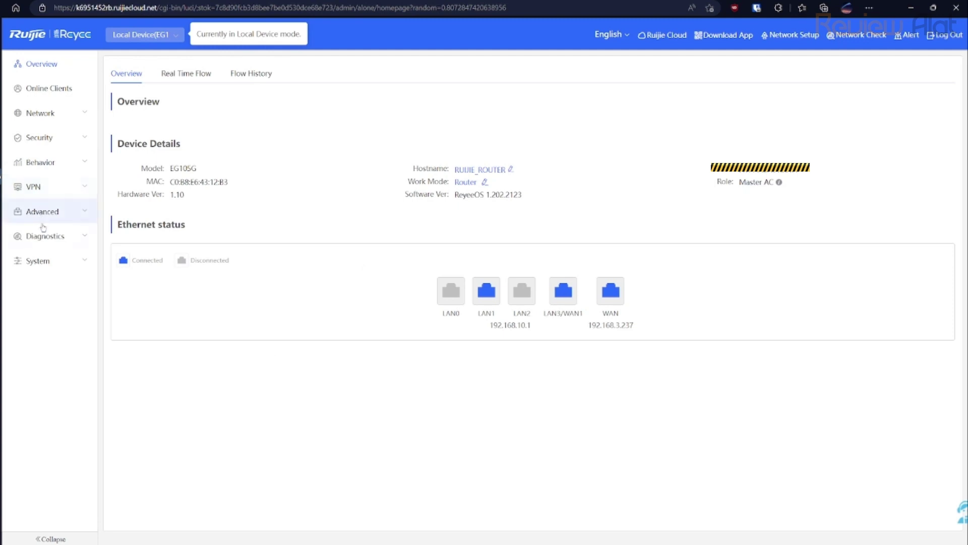
Browse the Behavior, Security and Network groups, check Online Clients, then return to Overview.
left_click(33, 169)
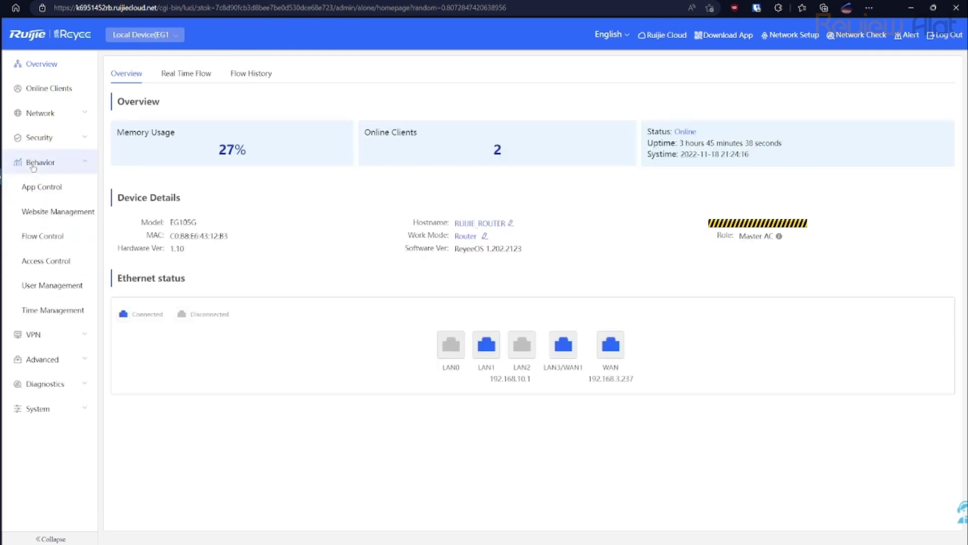
left_click(36, 139)
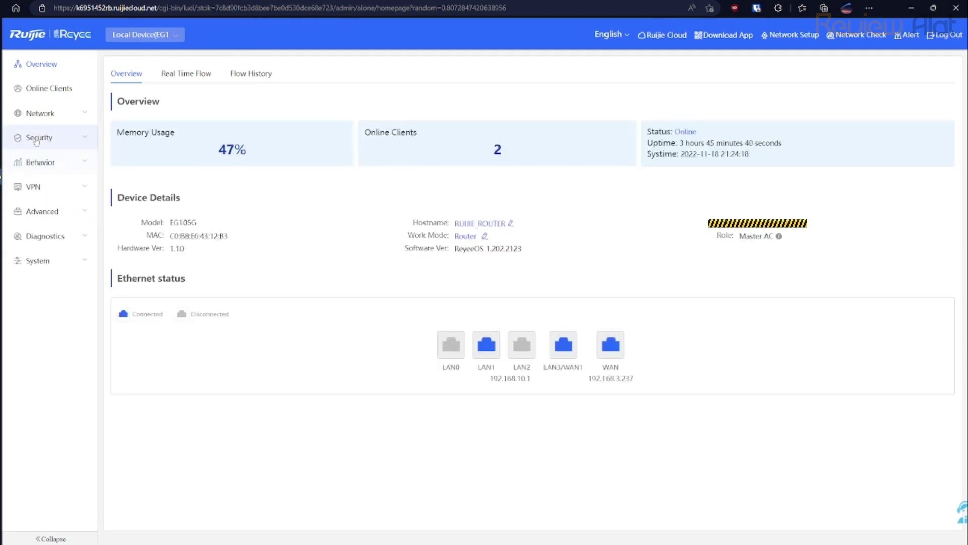
left_click(37, 141)
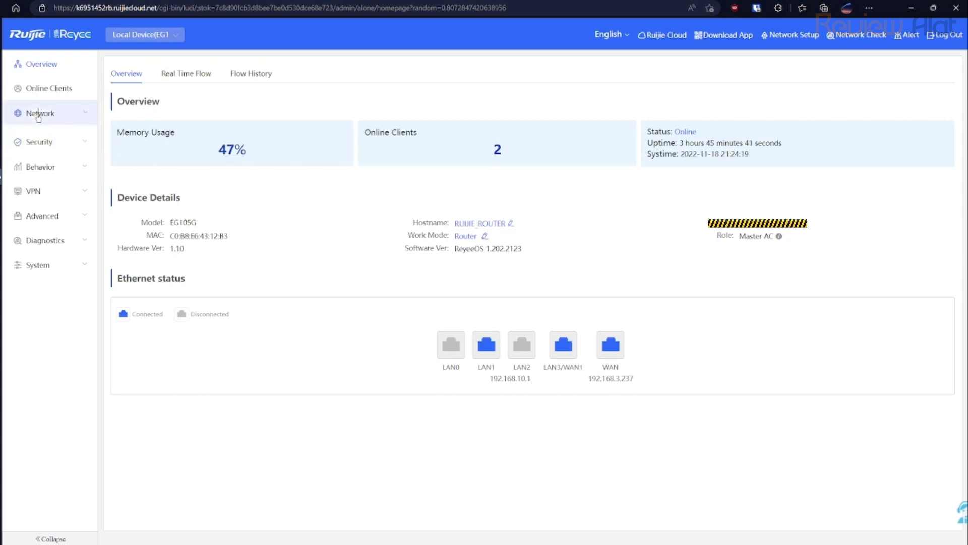
left_click(39, 113)
left_click(38, 113)
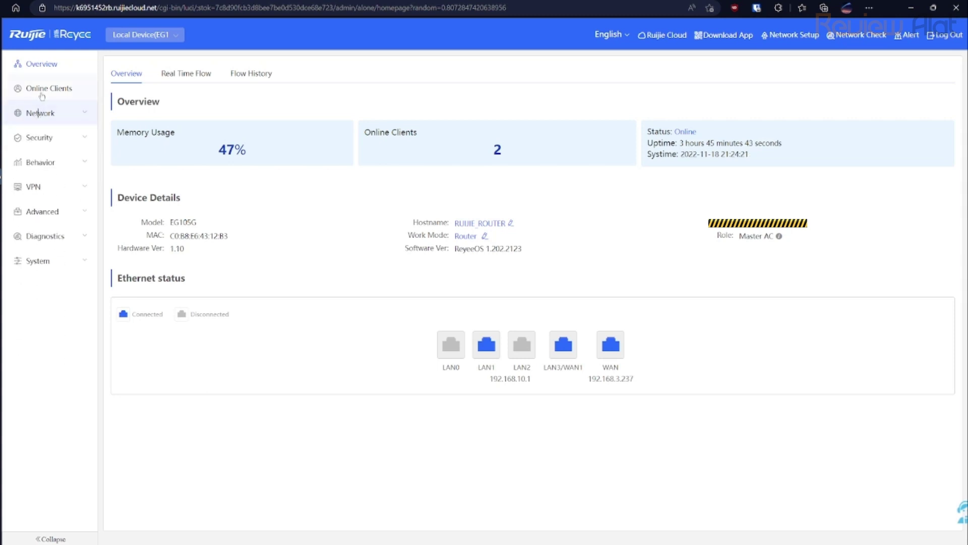
left_click(41, 95)
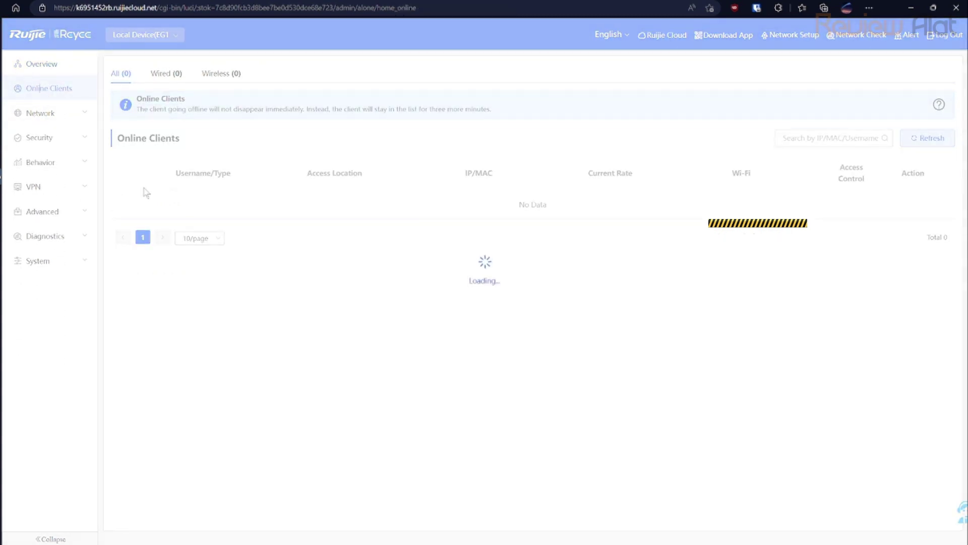
left_click(50, 65)
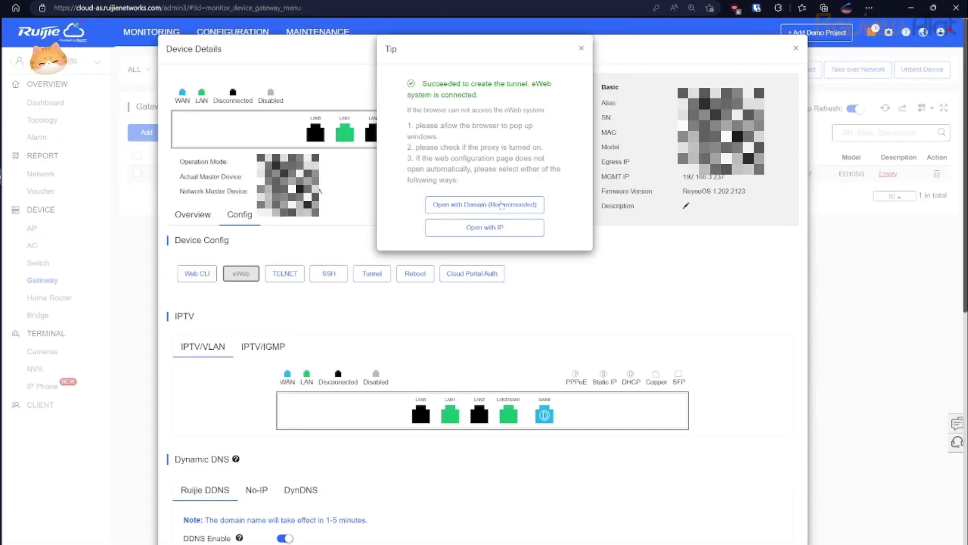
Close the tunnel success tip and scroll the Device Details config down to Dynamic DNS.
left_click(582, 48)
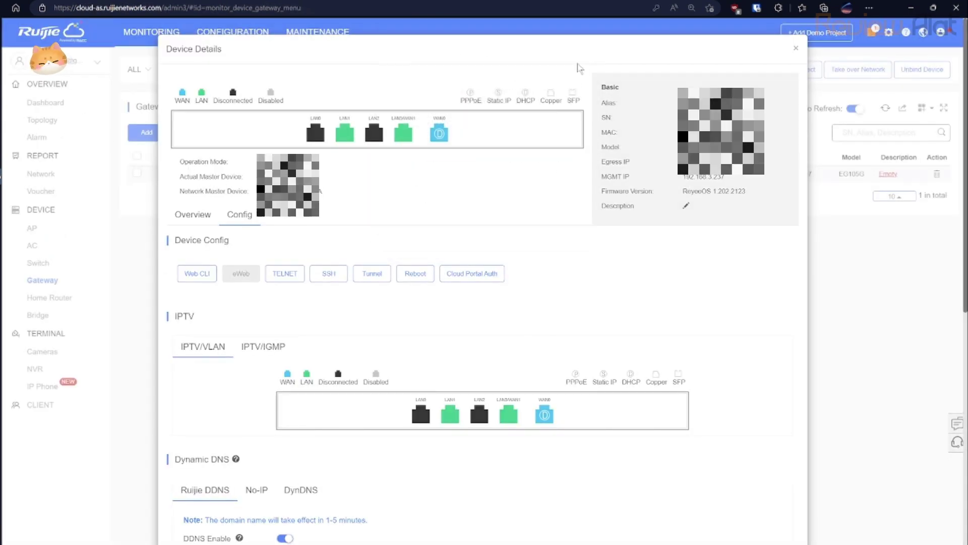
scroll(379, 342, "down", 2)
scroll(379, 341, "down", 3)
scroll(379, 342, "down", 3)
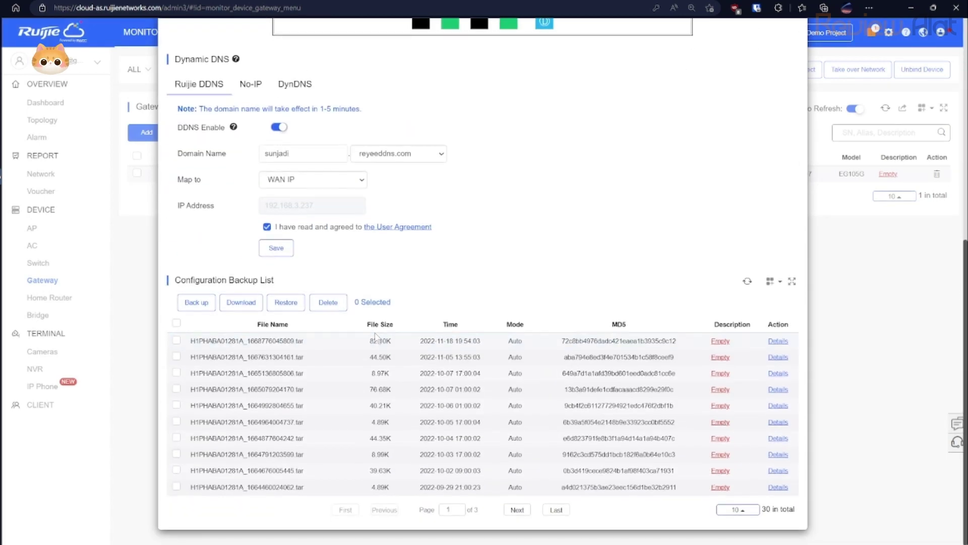
scroll(371, 335, "up", 1)
scroll(371, 335, "up", 5)
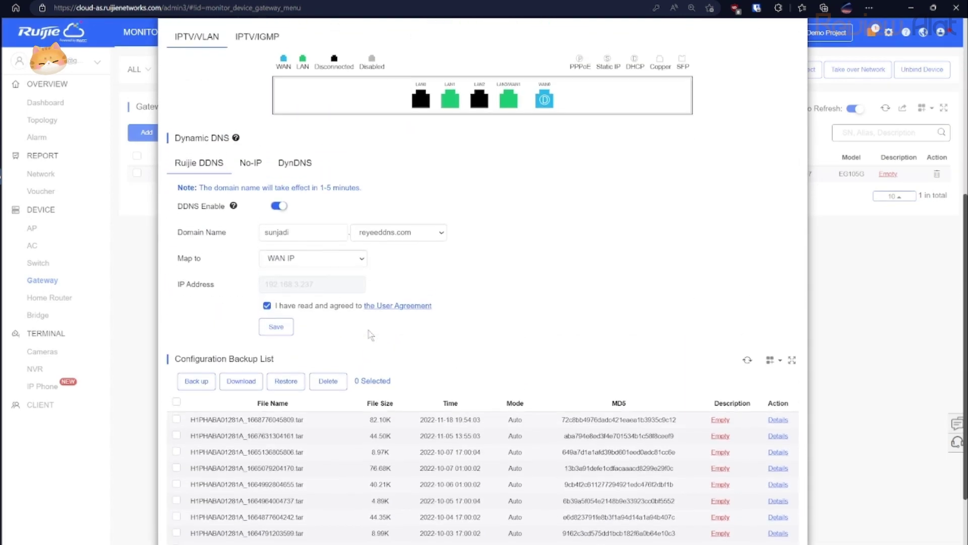
scroll(361, 207, "down", 3)
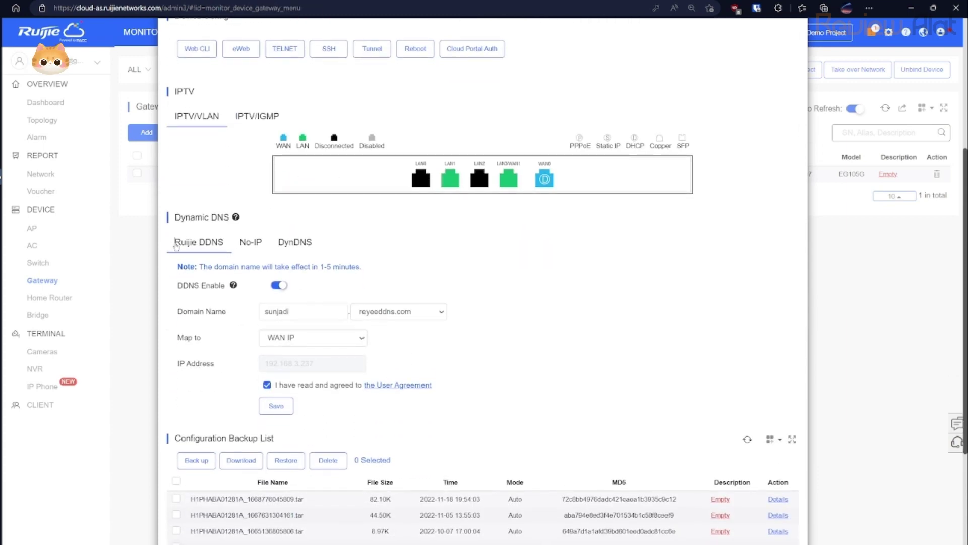
Show the Ruijie DDNS settings and select the gateway's DDNS domain name.
triple_click(176, 246)
left_click(500, 256)
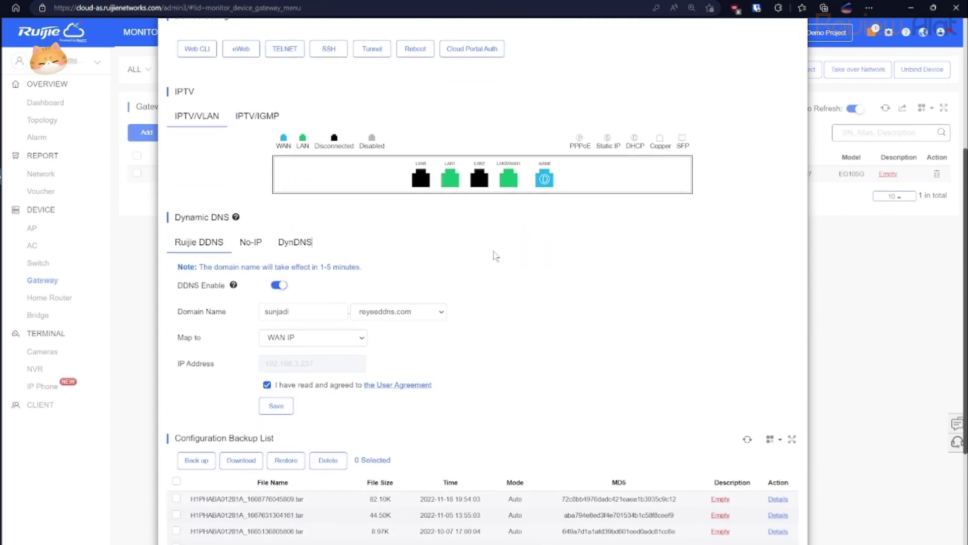
scroll(448, 257, "down", 3)
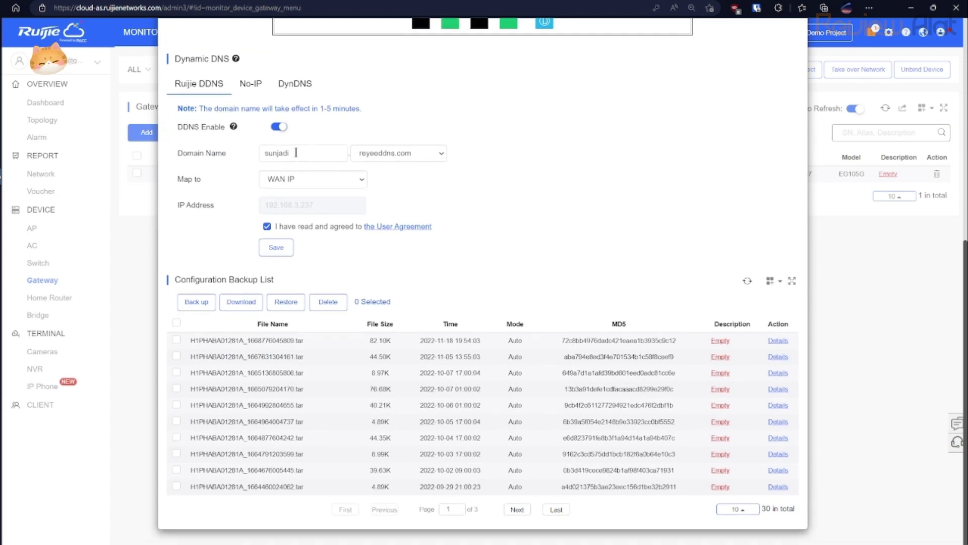
left_click_drag(292, 156, 261, 152)
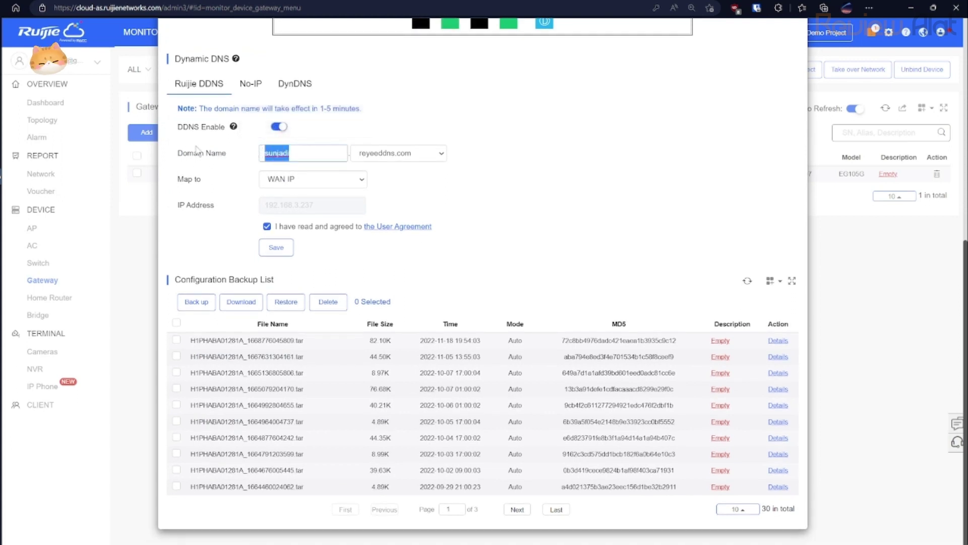
Copy the DDNS domain and load it with the reyeeddns.com suffix in a new Edge tab.
key("ctrl+c")
key("ctrl+t")
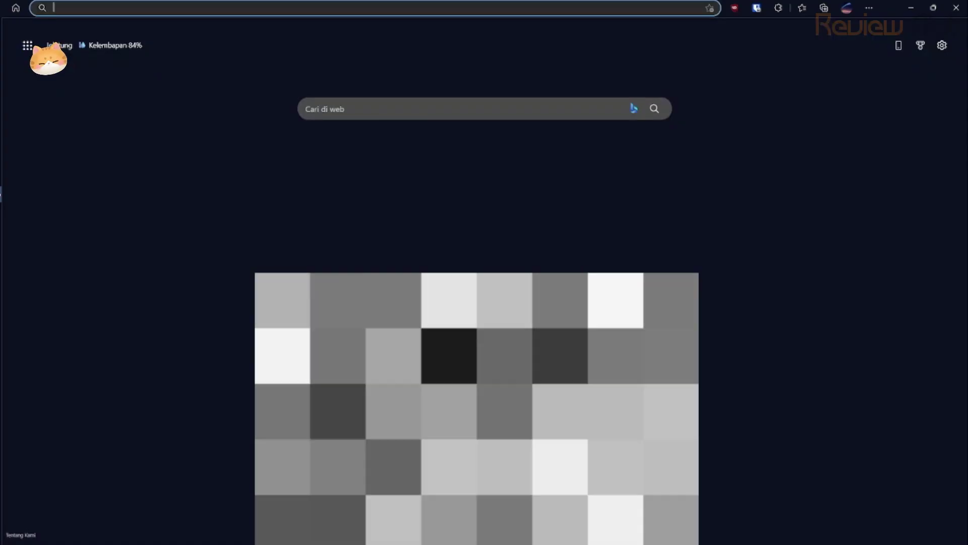
key("ctrl+v")
type(".rey")
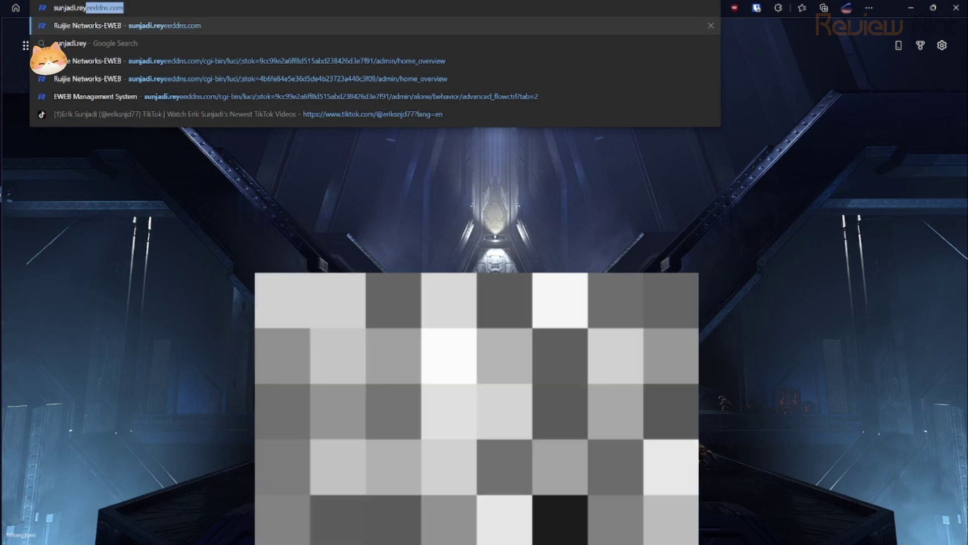
key("Return")
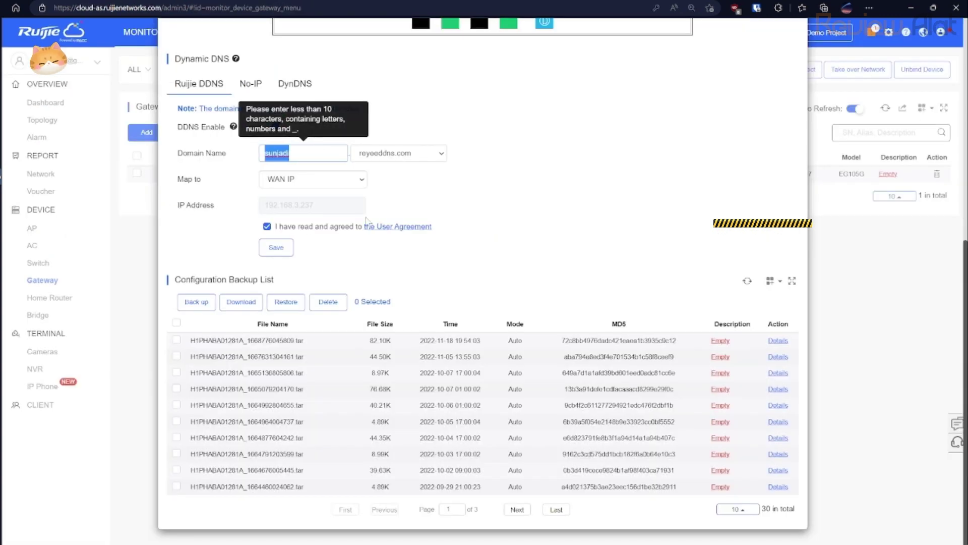
Dismiss the domain validation hint and review the No-IP and DynDNS dynamic DNS settings.
left_click(313, 186)
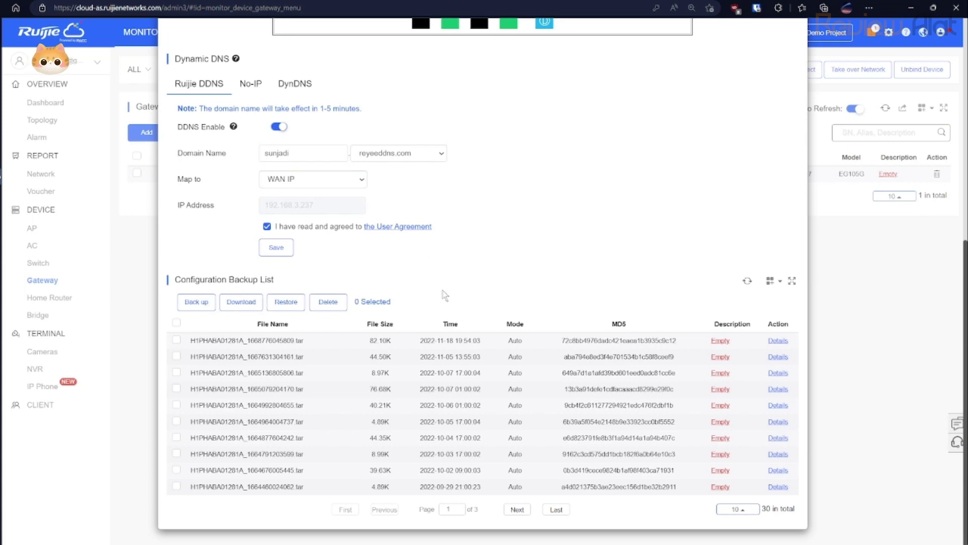
scroll(420, 293, "up", 4)
left_click(250, 320)
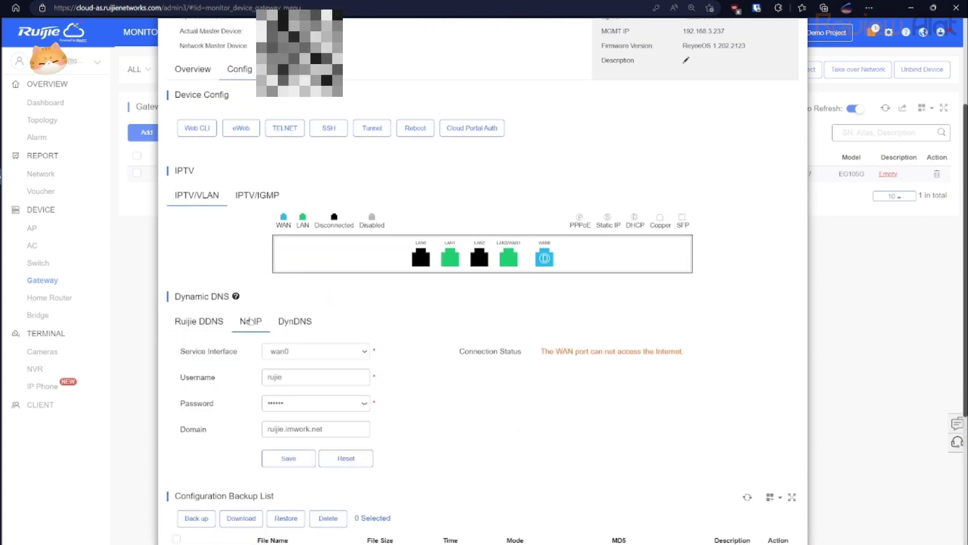
scroll(338, 329, "down", 3)
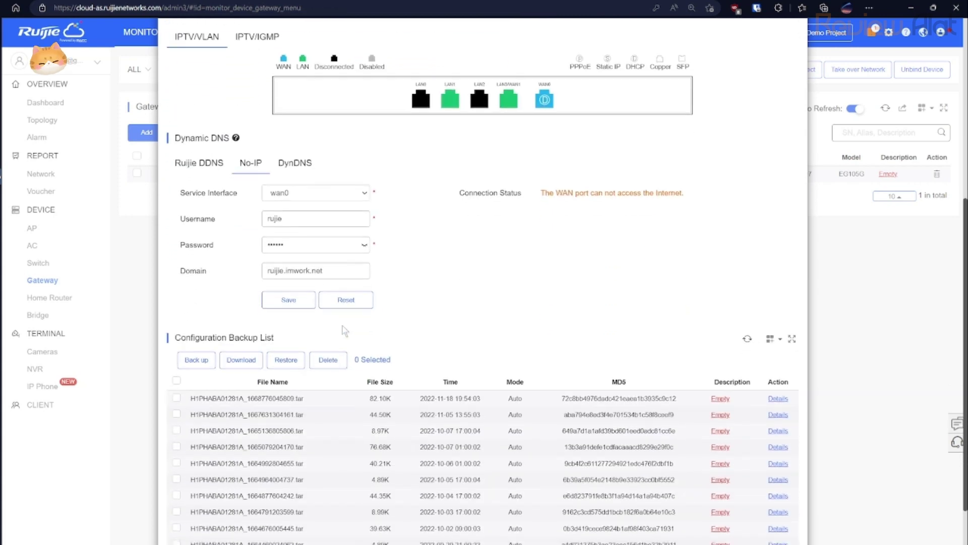
scroll(343, 330, "up", 2)
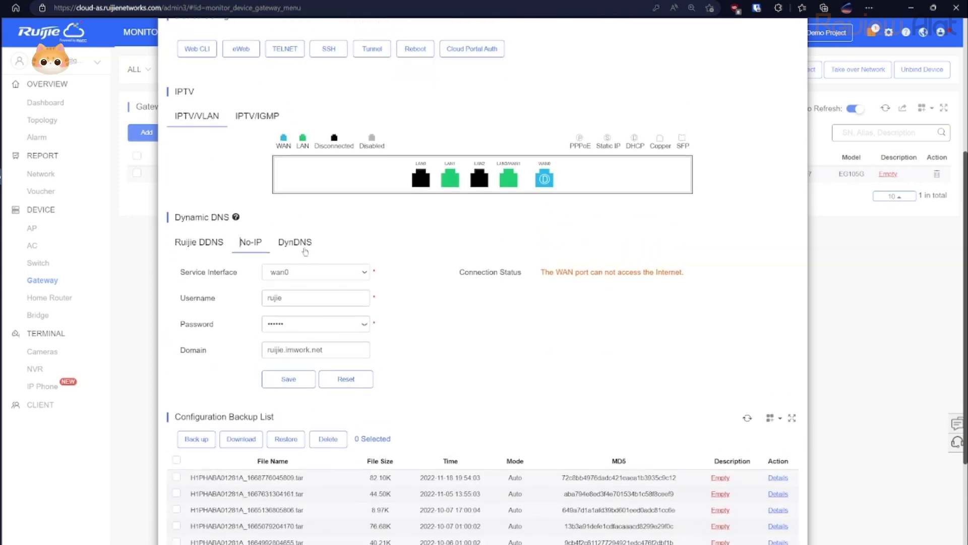
left_click(305, 252)
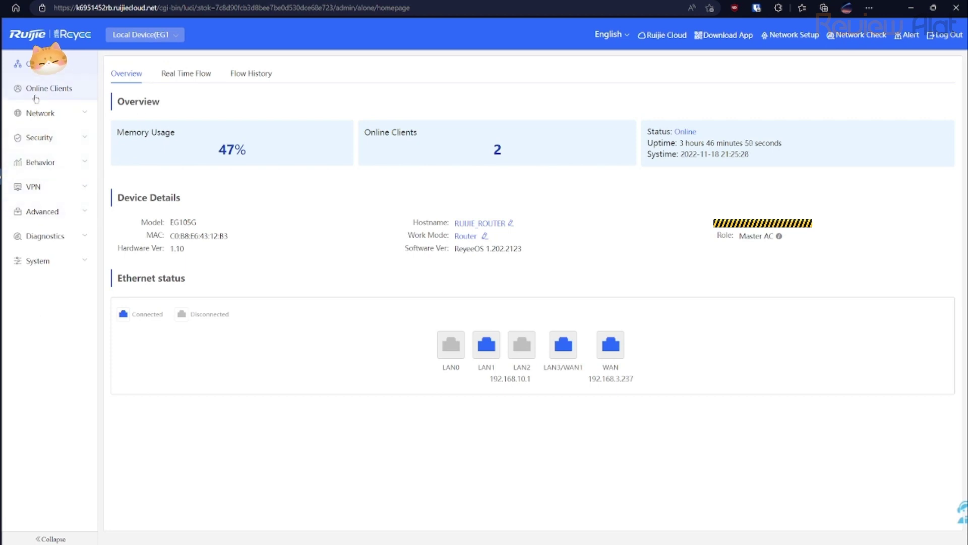
Open Advanced > Authentication (Cloud Auth) and copy the Auth Server URL portal.ruijienetworks.com.
left_click(120, 34)
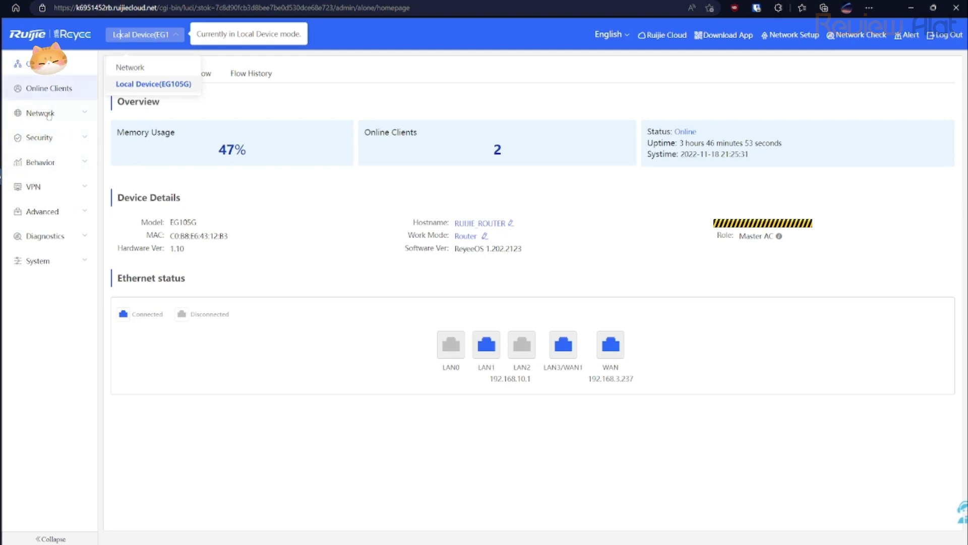
left_click(43, 213)
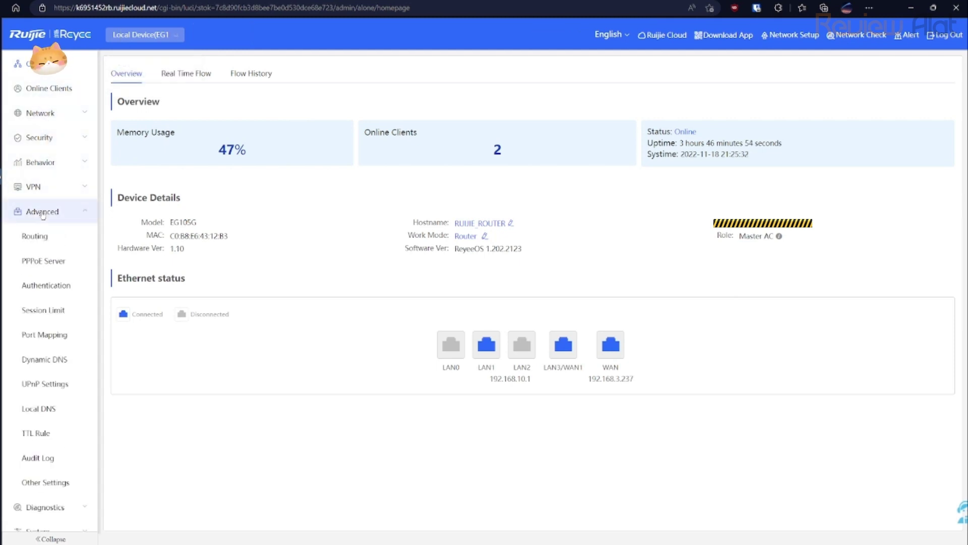
left_click(46, 285)
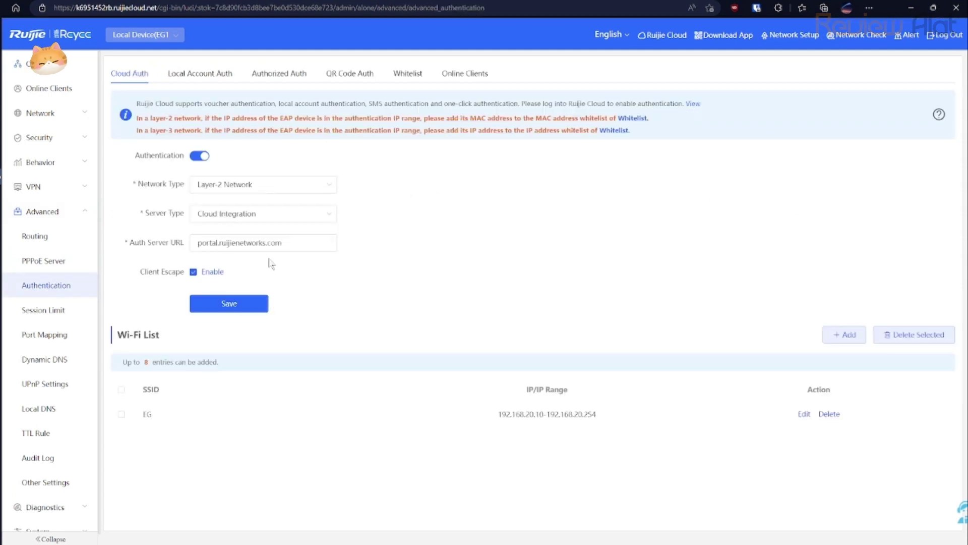
left_click_drag(287, 243, 192, 244)
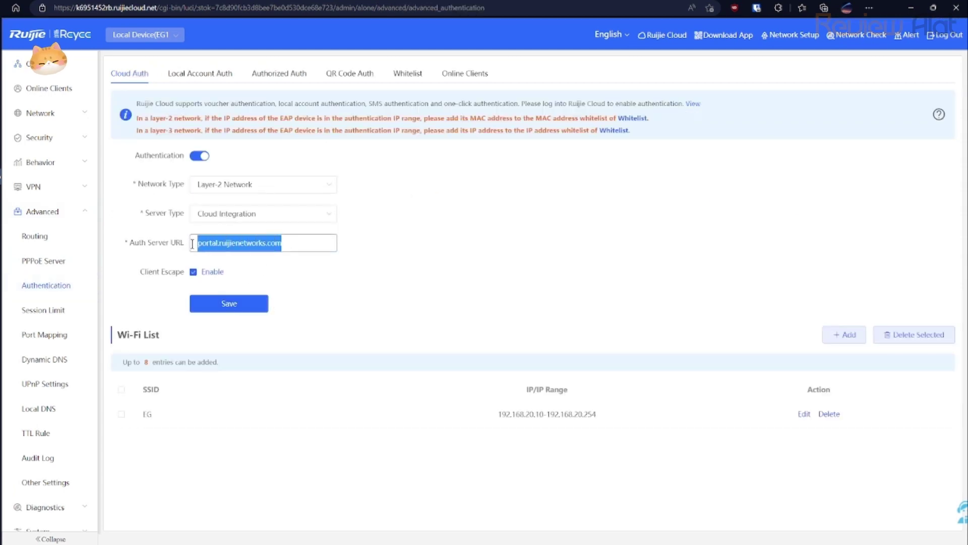
key("ctrl+t")
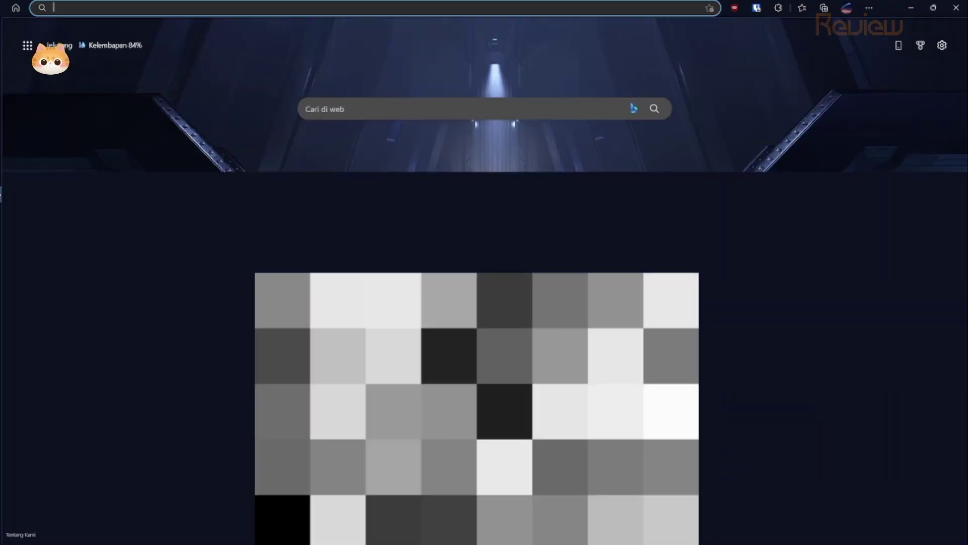
Paste portal.ruijienetworks.com into the new tab's address bar and load its RCP login page.
key("ctrl+v")
key("Return")
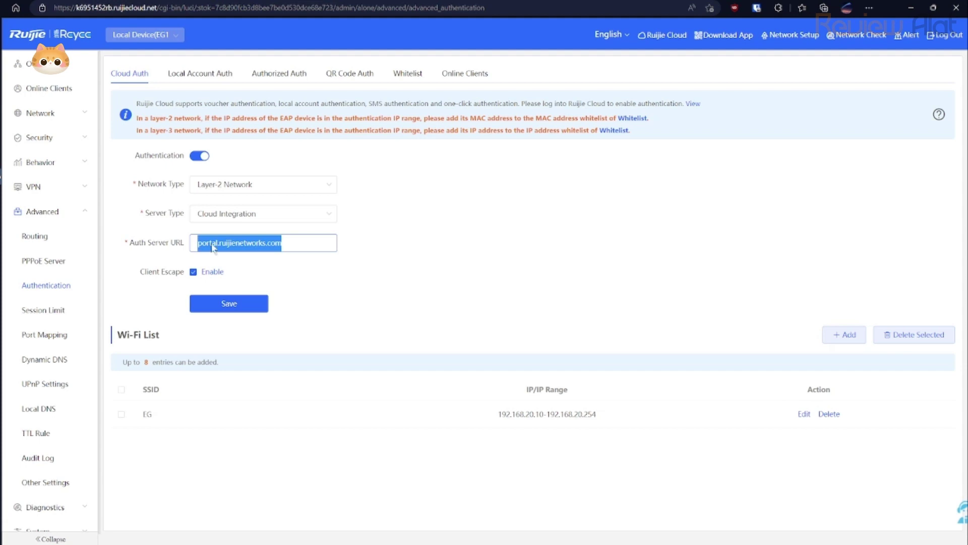
left_click(356, 268)
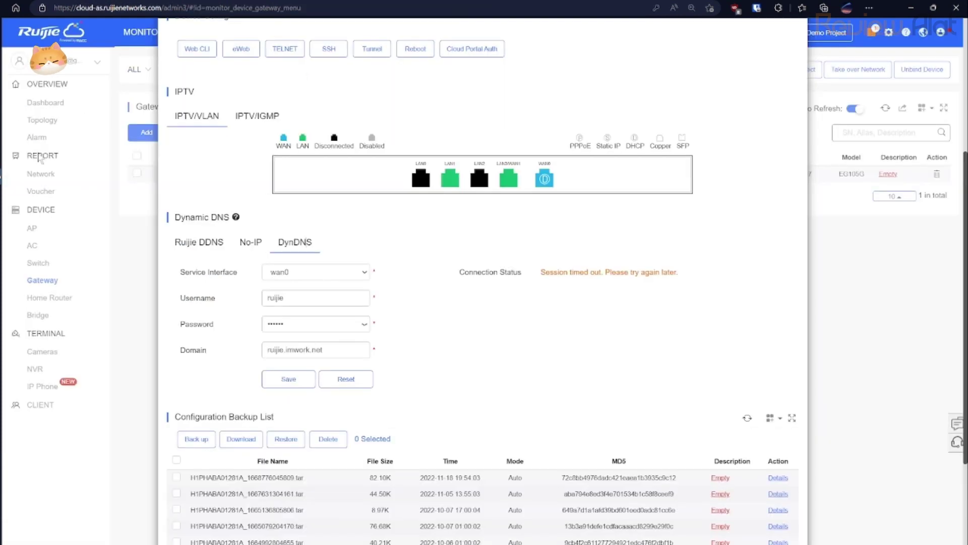
Try TELNET, dismiss its error, then open Cloud Portal Auth showing segment EG 192.168.20.10-192.168.20.254.
scroll(439, 261, "up", 2)
scroll(439, 261, "up", 3)
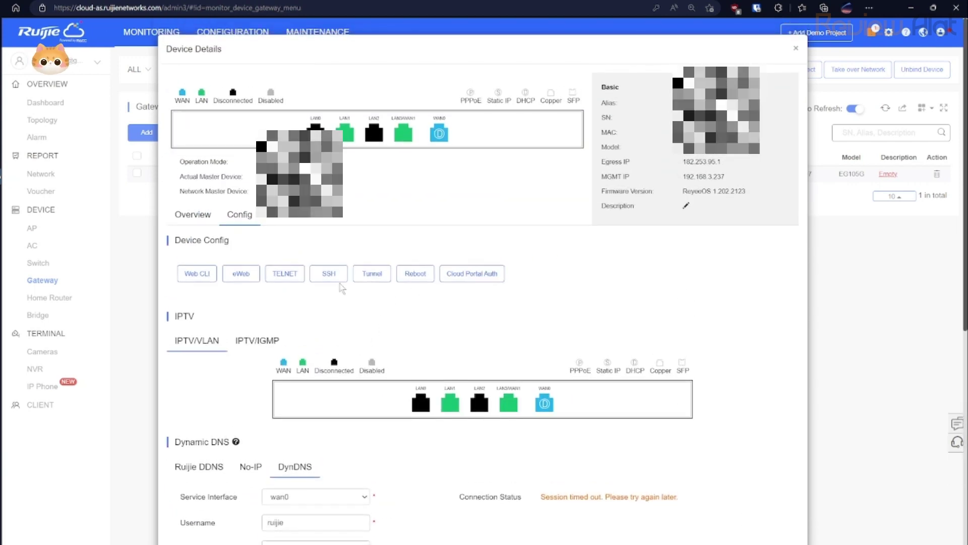
left_click(298, 277)
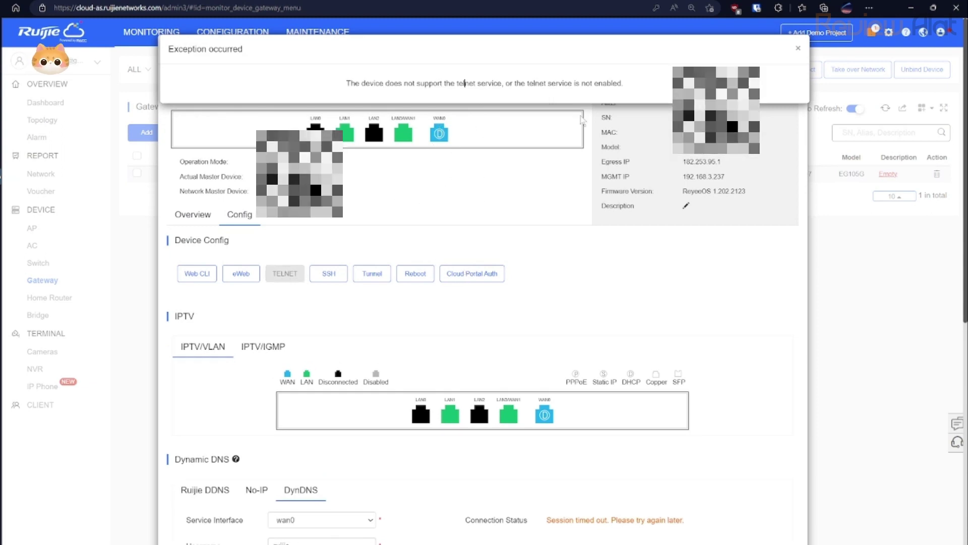
left_click(798, 51)
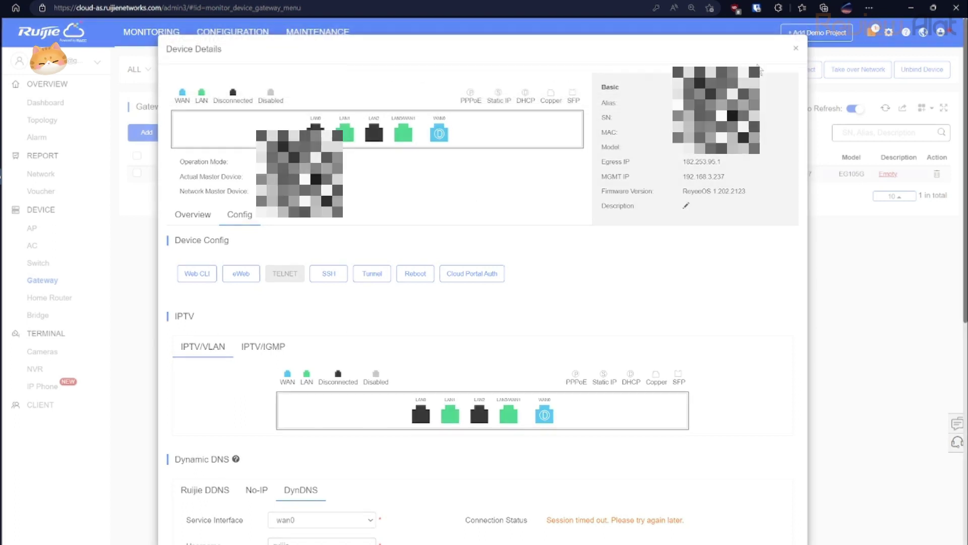
left_click(472, 273)
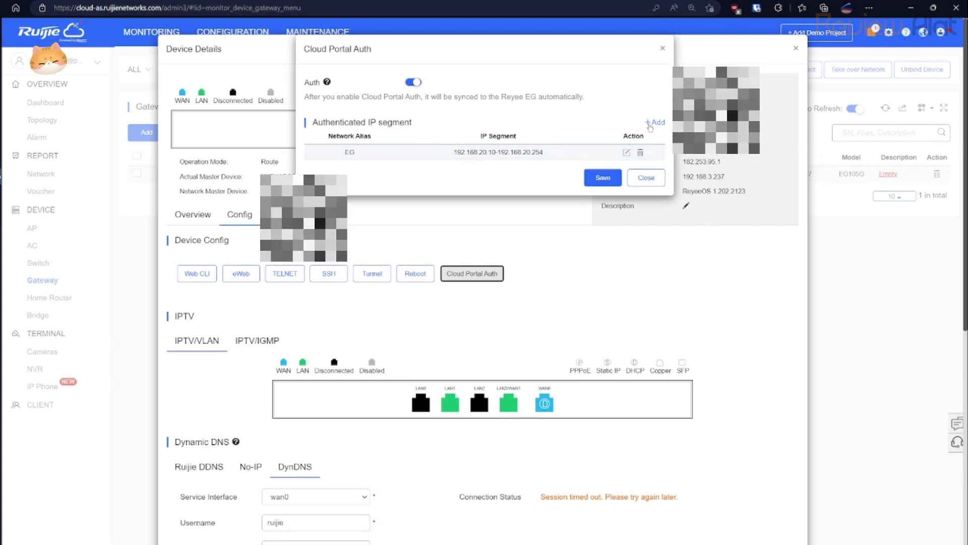
Start adding an authenticated network, view the VLAN list, then cancel without choosing one.
left_click(653, 123)
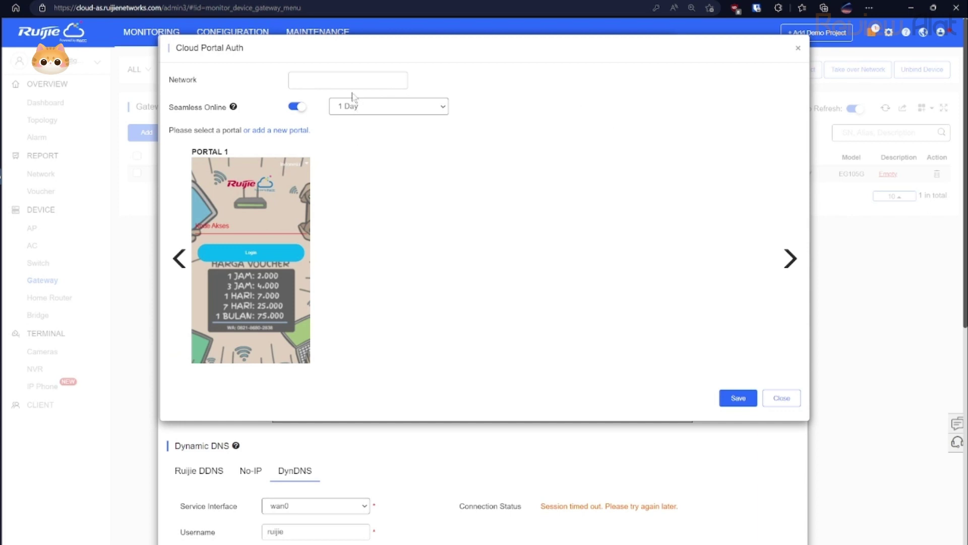
left_click(352, 82)
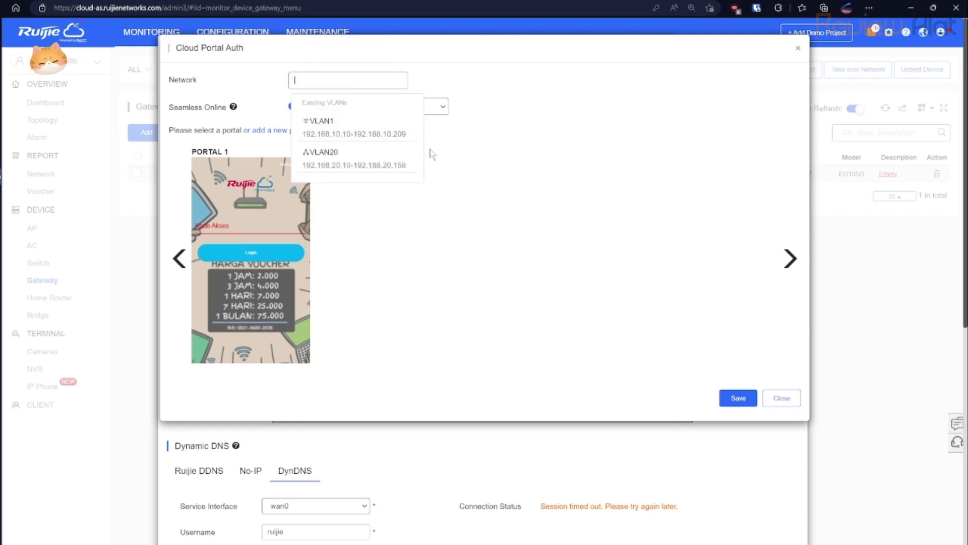
left_click(511, 162)
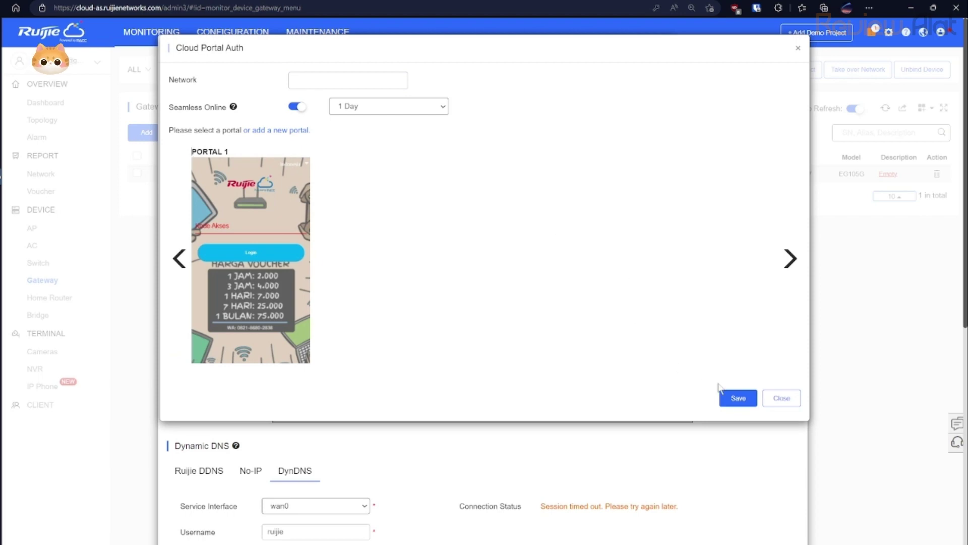
left_click(778, 401)
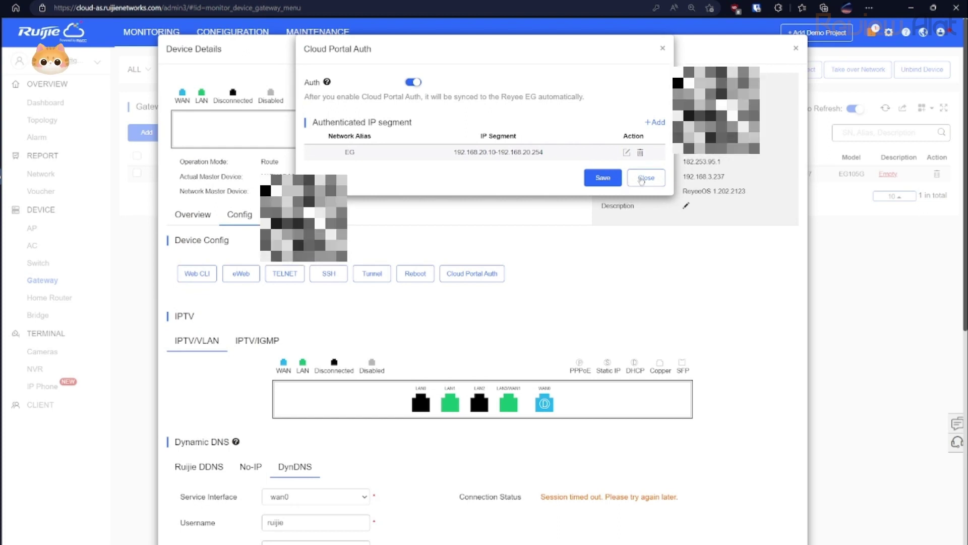
Start adding a network again, open the new captive portal form, then abandon it.
left_click(643, 175)
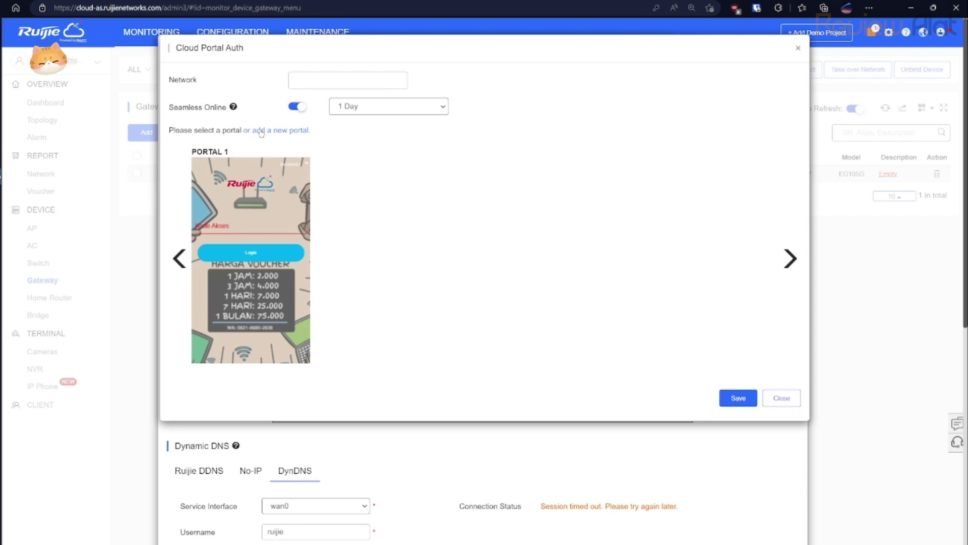
left_click(279, 131)
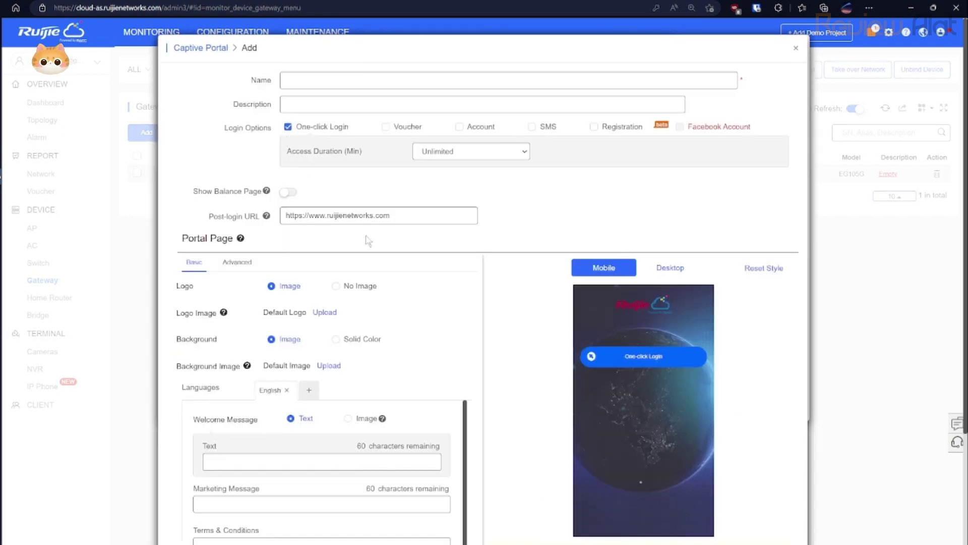
scroll(339, 263, "down", 2)
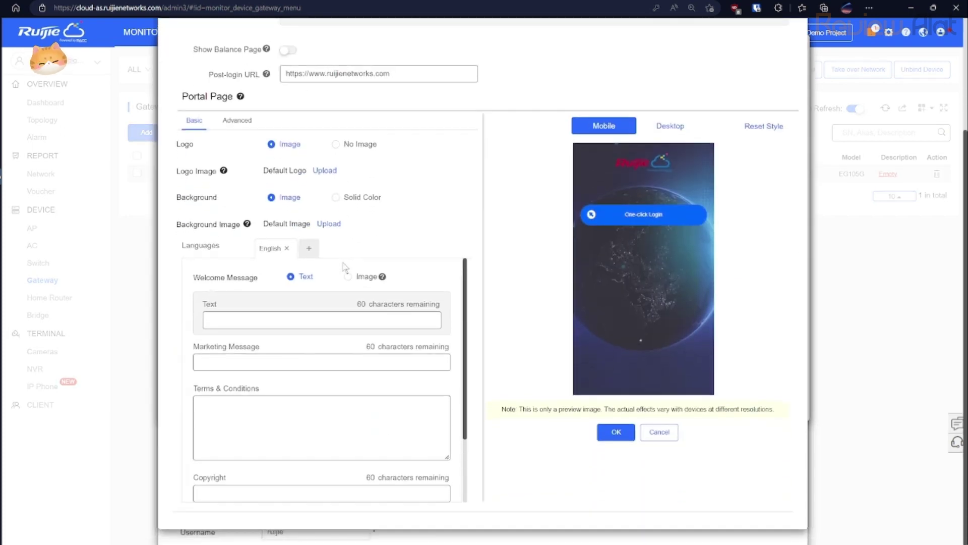
scroll(345, 267, "up", 2)
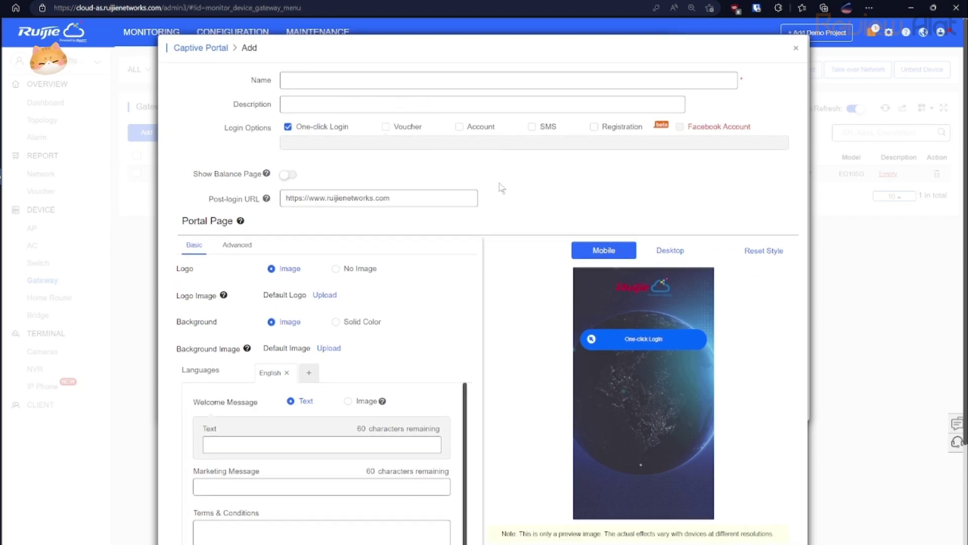
left_click(795, 49)
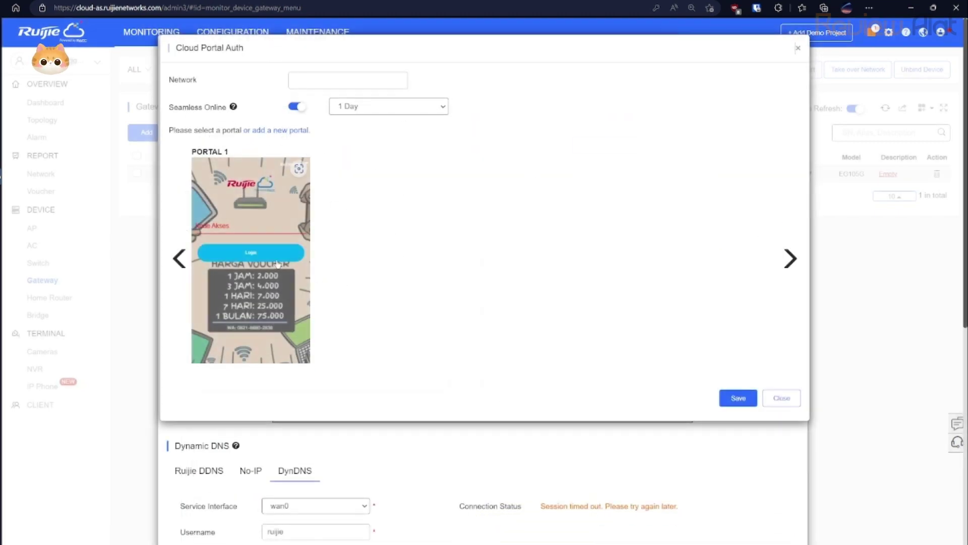
Pick Portal 1, then close the portal selection and Cloud Portal Auth dialogs without saving.
left_click(278, 263)
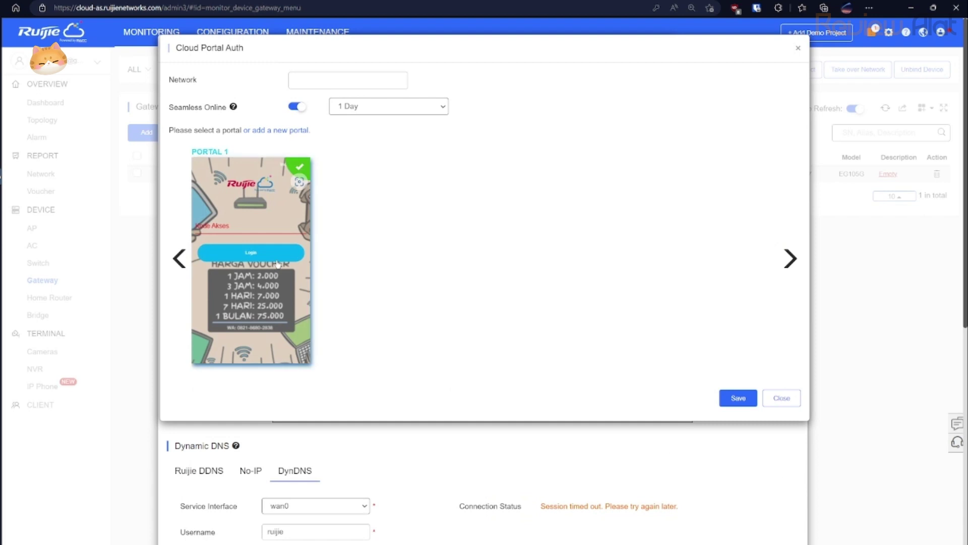
left_click(306, 185)
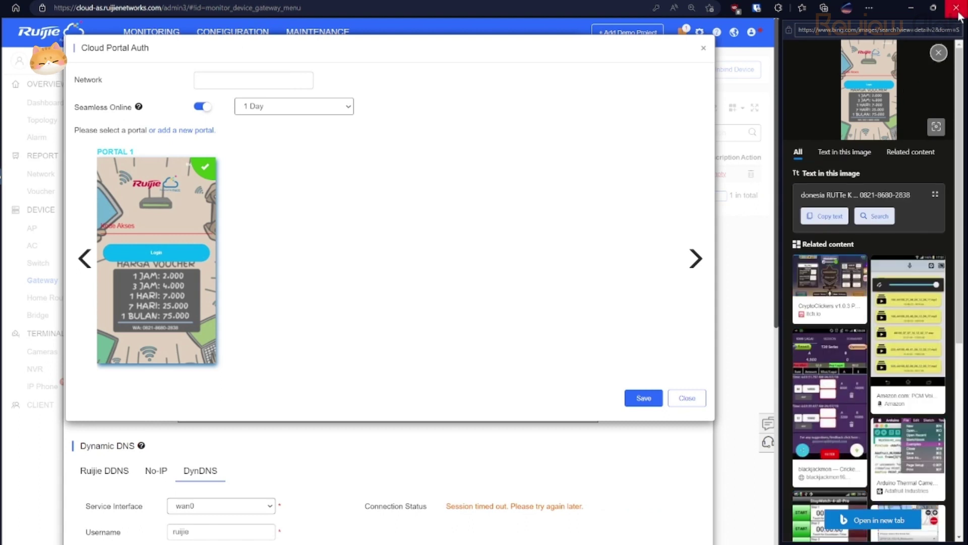
left_click(940, 53)
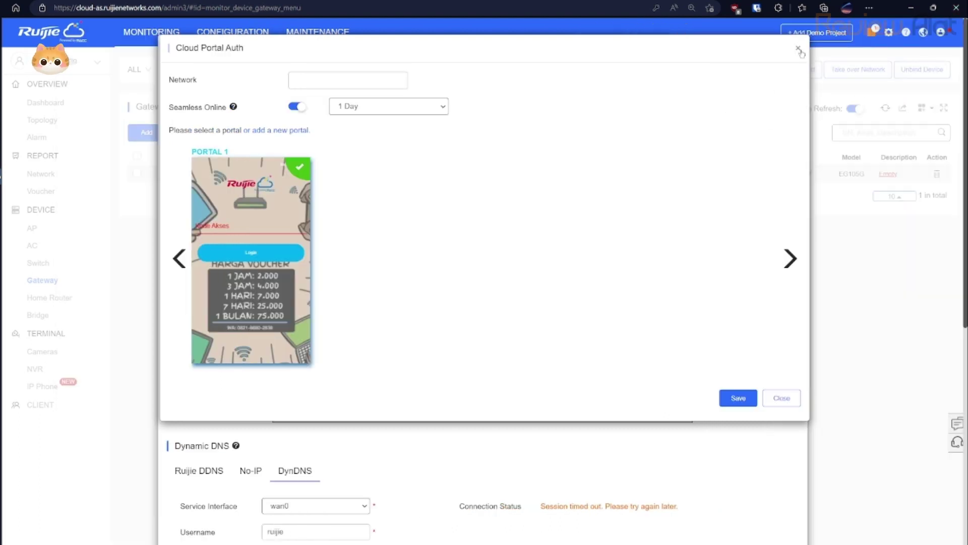
left_click(800, 50)
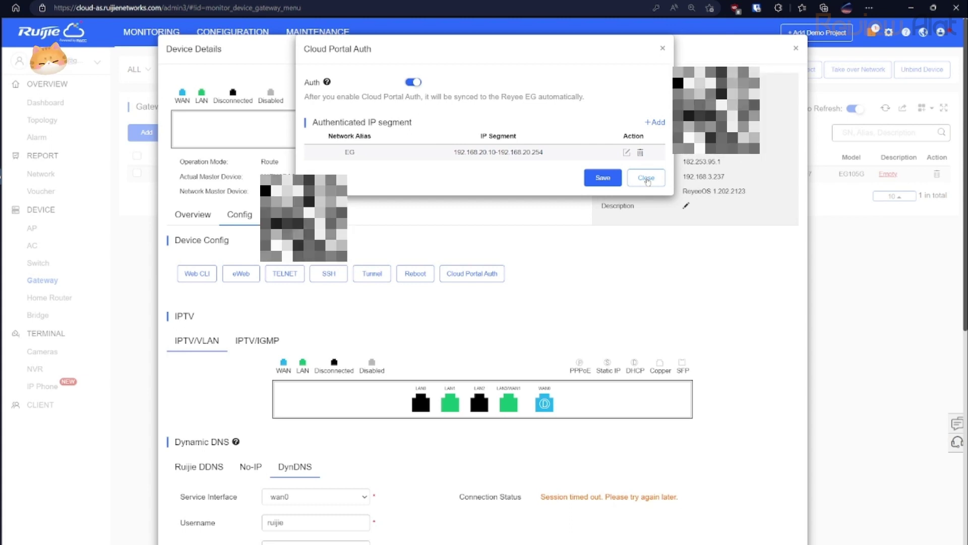
left_click(647, 179)
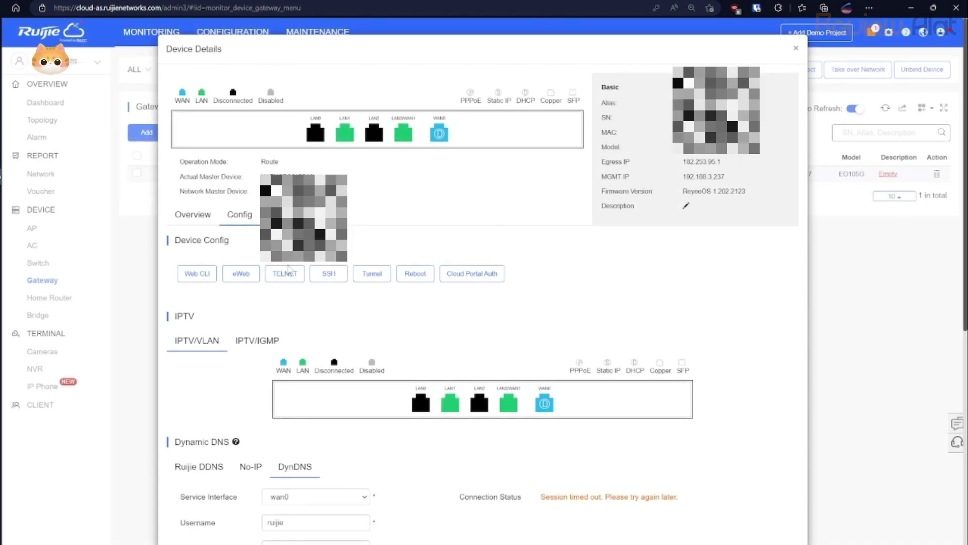
Close the EG105G Device Details, reopen its configuration briefly, then close it back to the Gateway List.
left_click(191, 276)
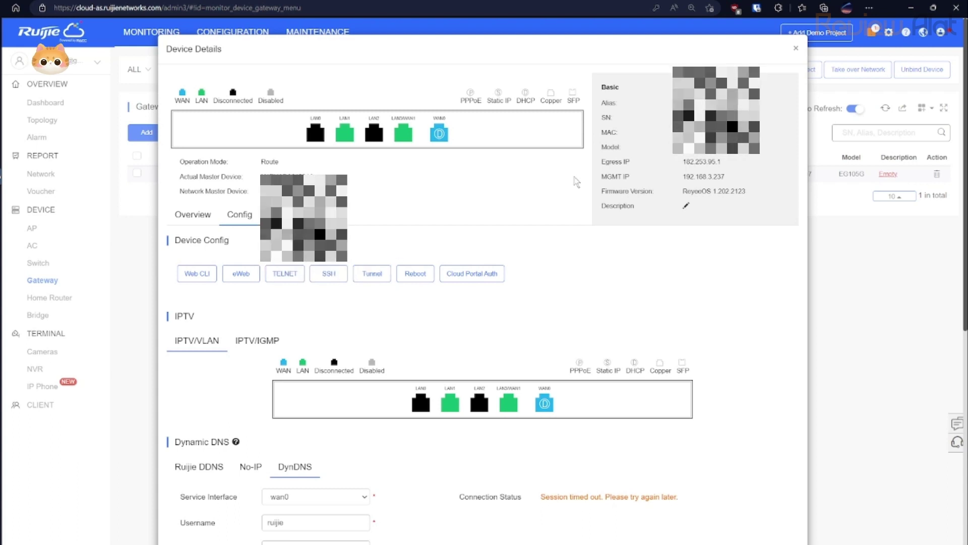
left_click(797, 49)
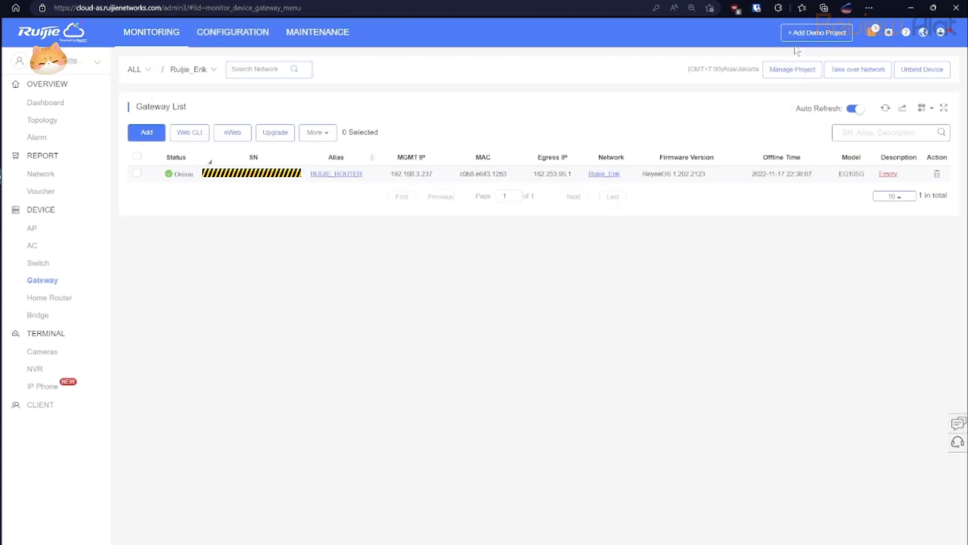
left_click(268, 180)
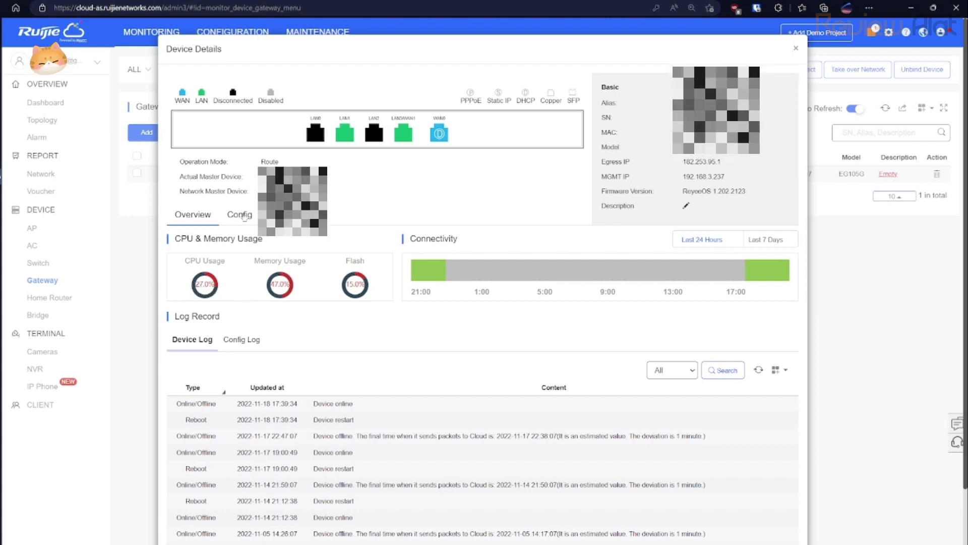
left_click(242, 215)
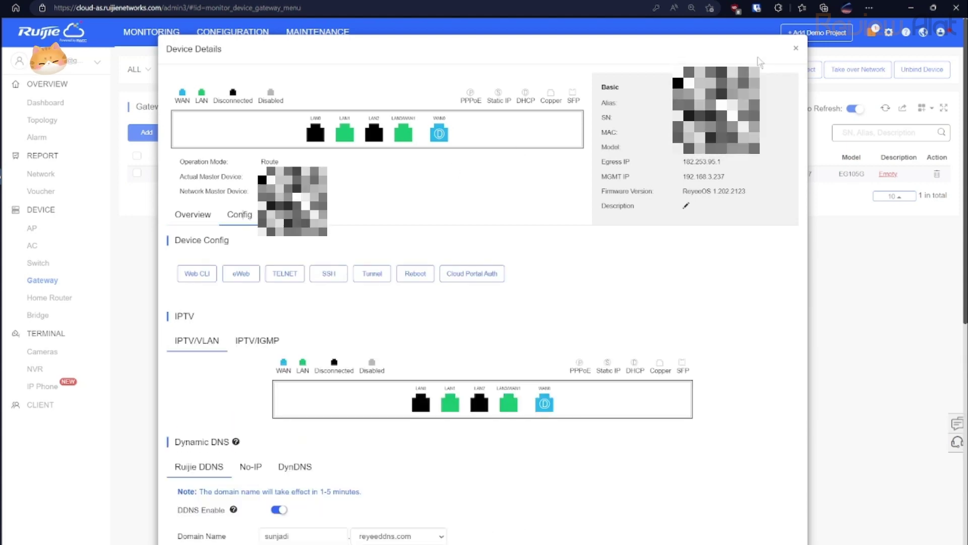
left_click(795, 49)
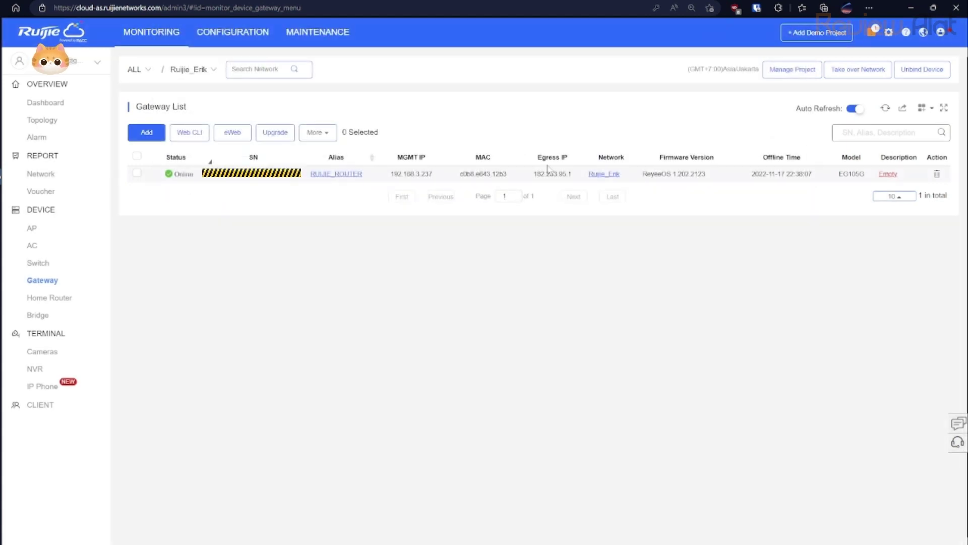
In CONFIGURATION, browse Network, VLAN, ACL and Multi-WAN, then open WIRELESS > Basic showing WIFI RUIJIE.
left_click(214, 33)
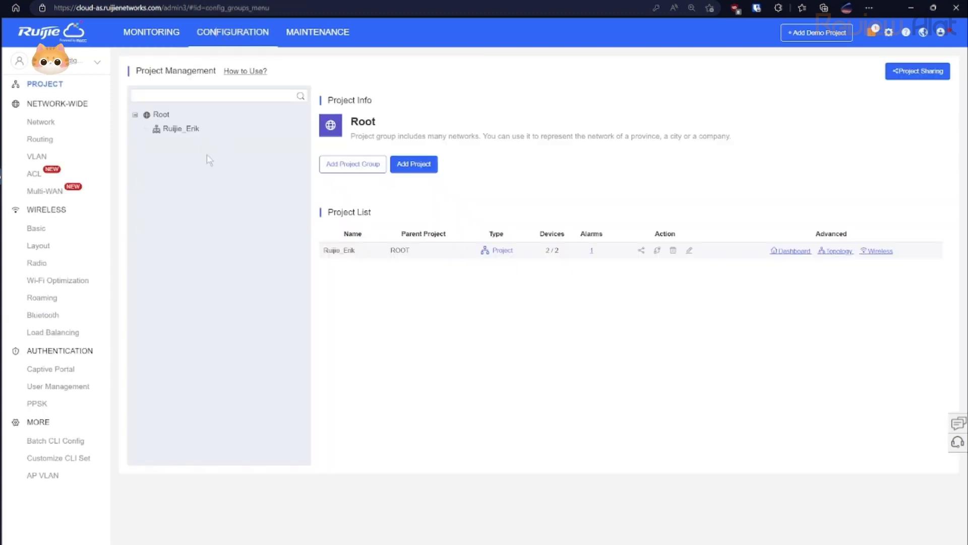
left_click(60, 126)
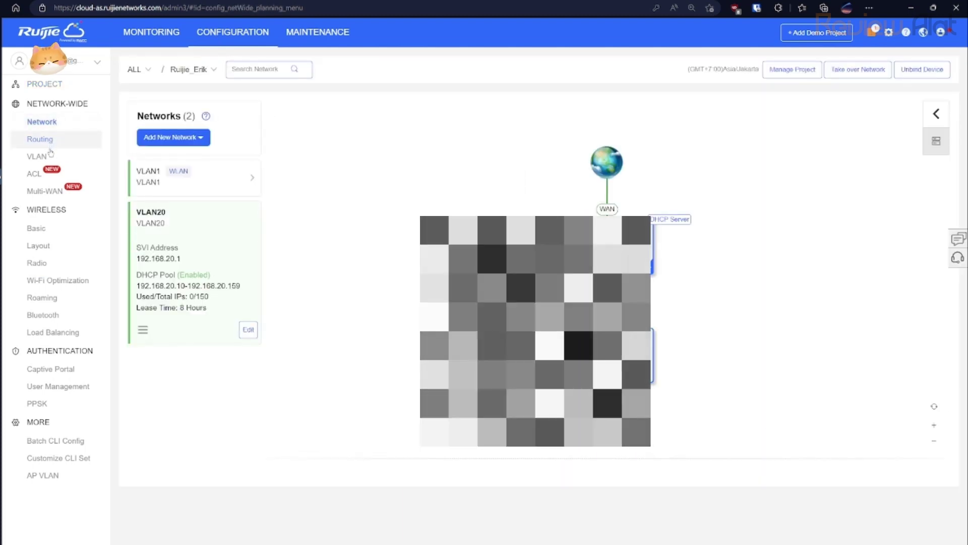
left_click(49, 158)
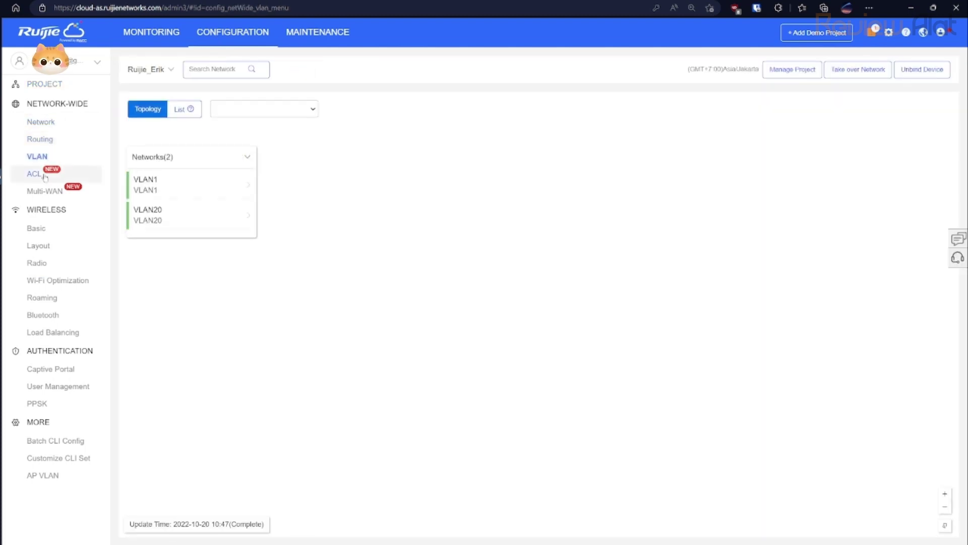
left_click(35, 174)
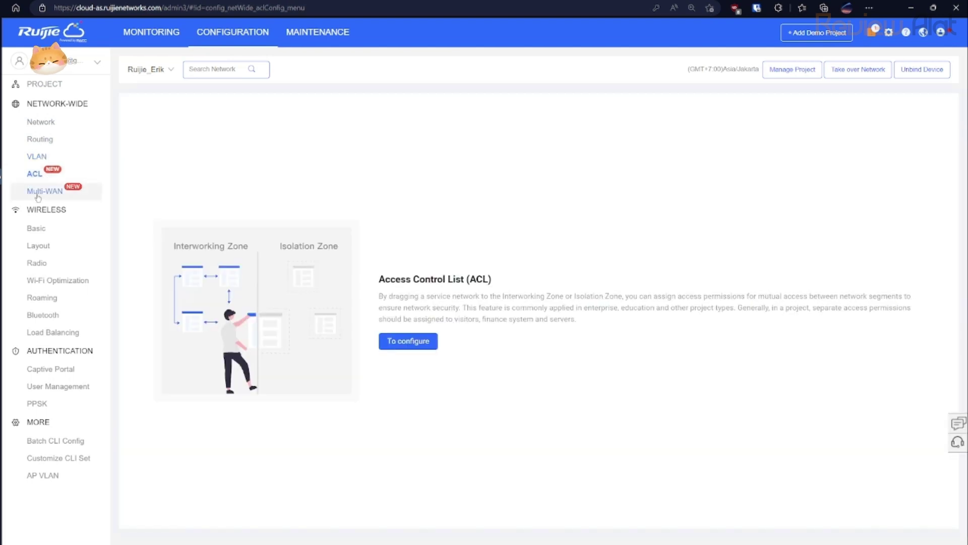
left_click(38, 194)
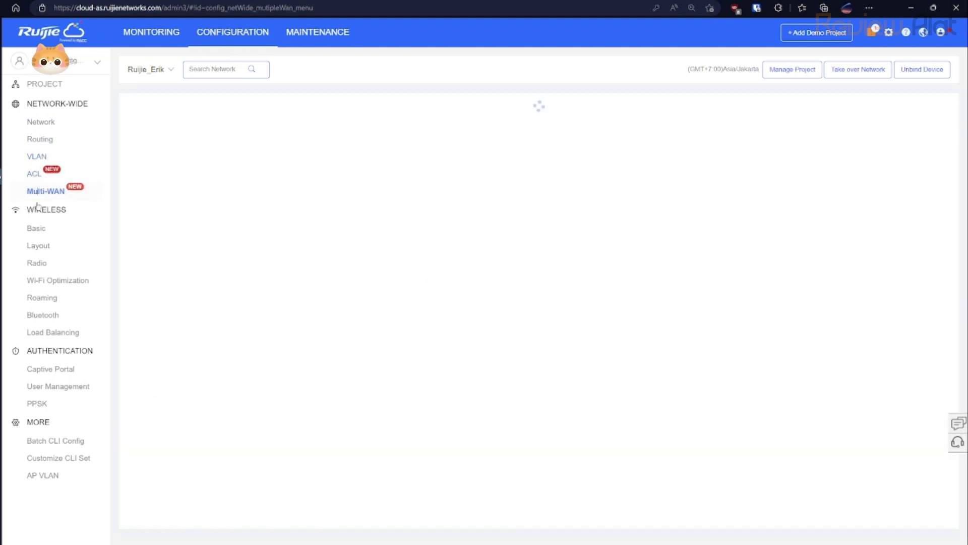
left_click(36, 229)
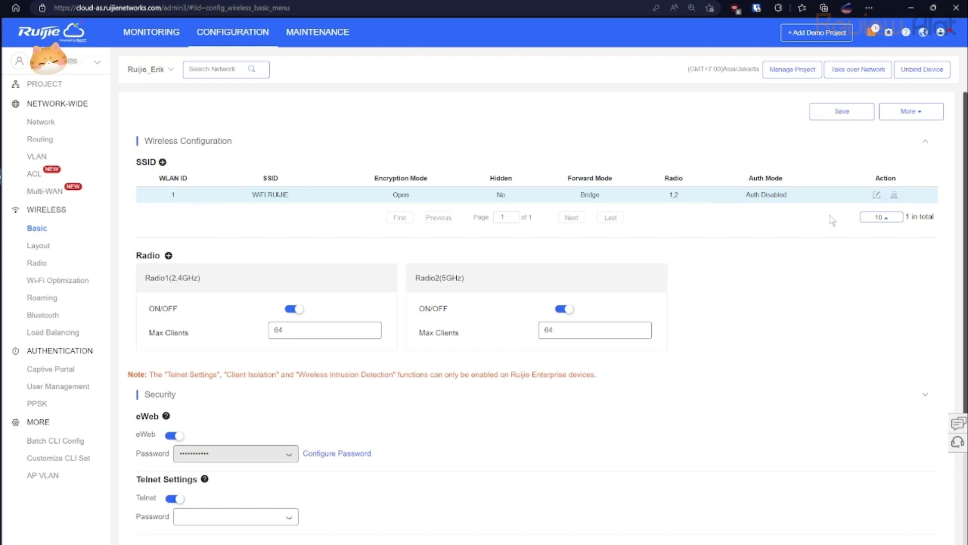
Open a new SSID dialog and discard it, leaving 2.4GHz Max Clients at 64.
left_click(162, 163)
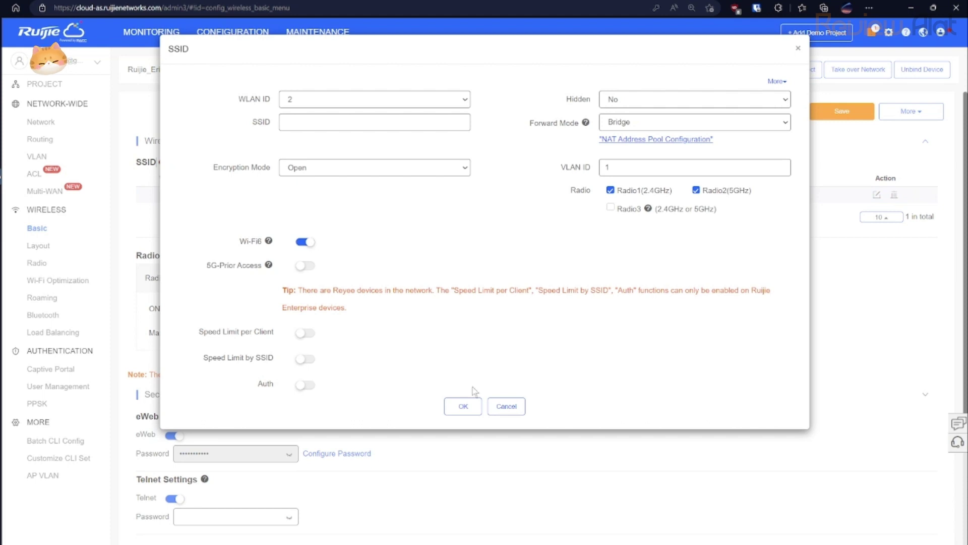
left_click(503, 407)
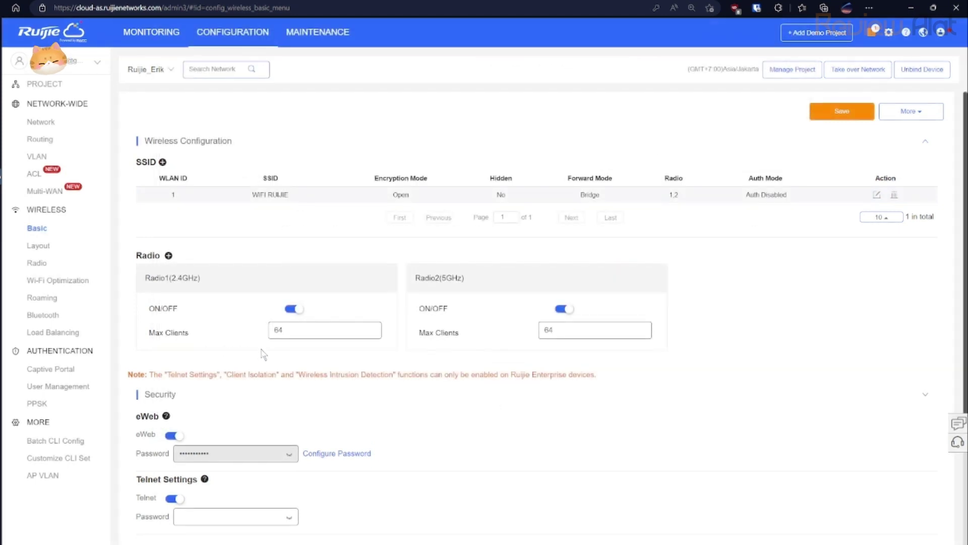
double_click(279, 331)
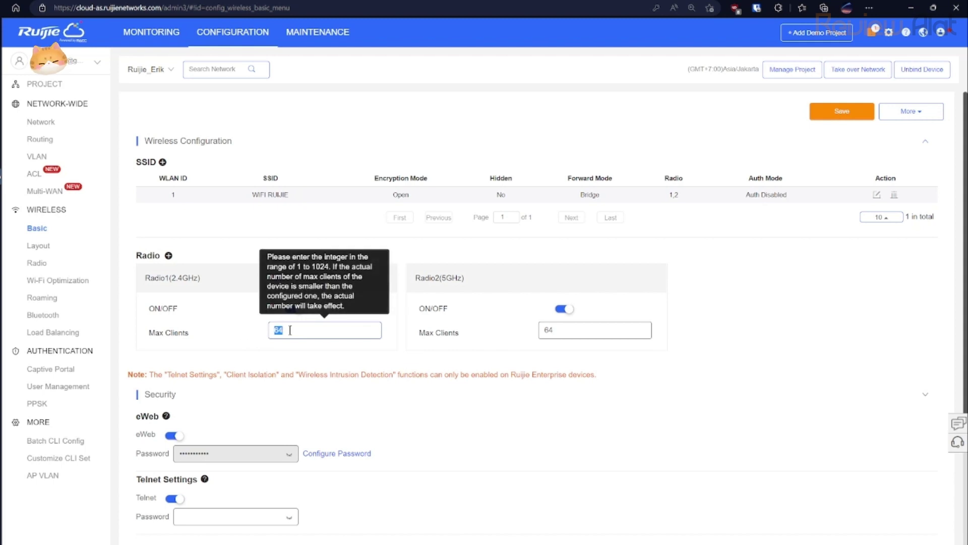
left_click(290, 330)
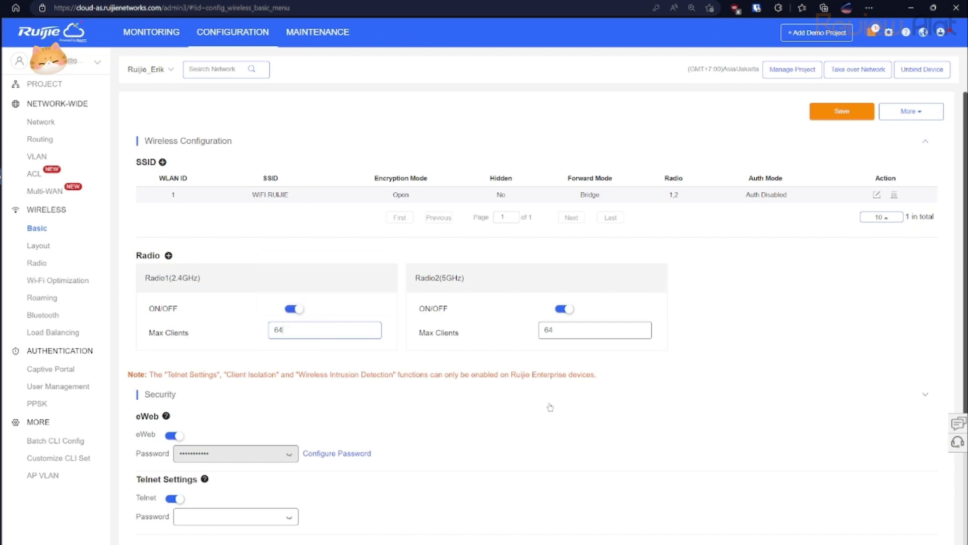
Collapse and re-expand the Security section, then go to the Wireless Layout page.
left_click(279, 393)
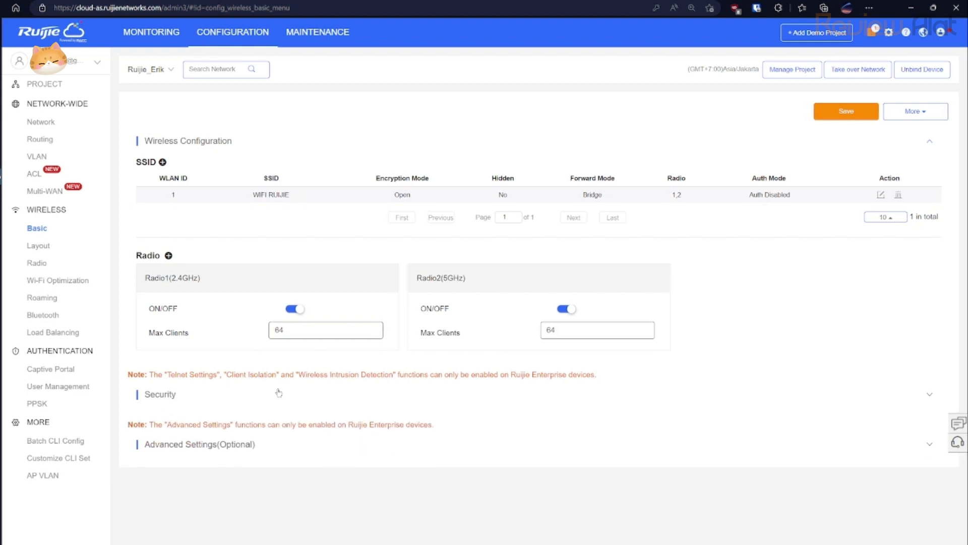
left_click(279, 393)
scroll(279, 393, "down", 3)
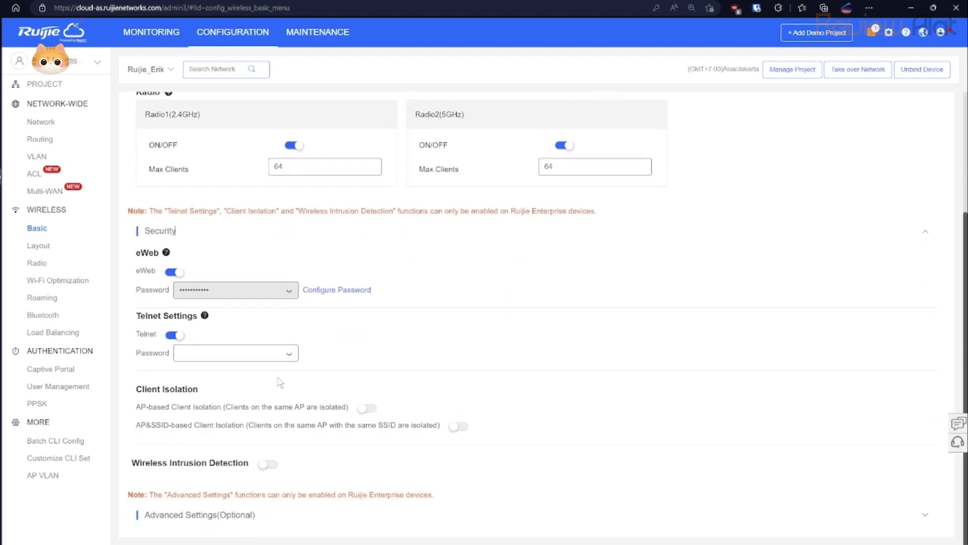
left_click(63, 241)
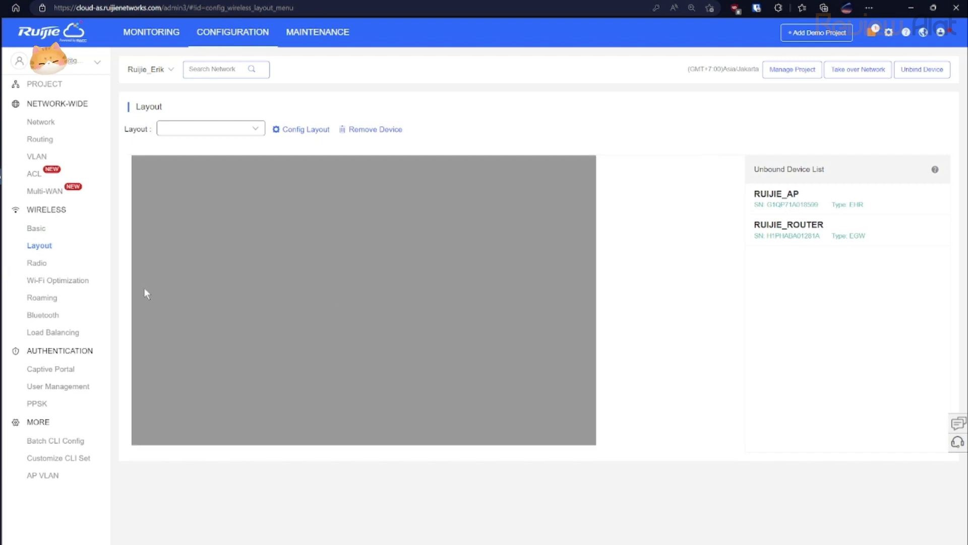
Browse the Radio and Wi-Fi Optimization settings pages.
left_click(43, 264)
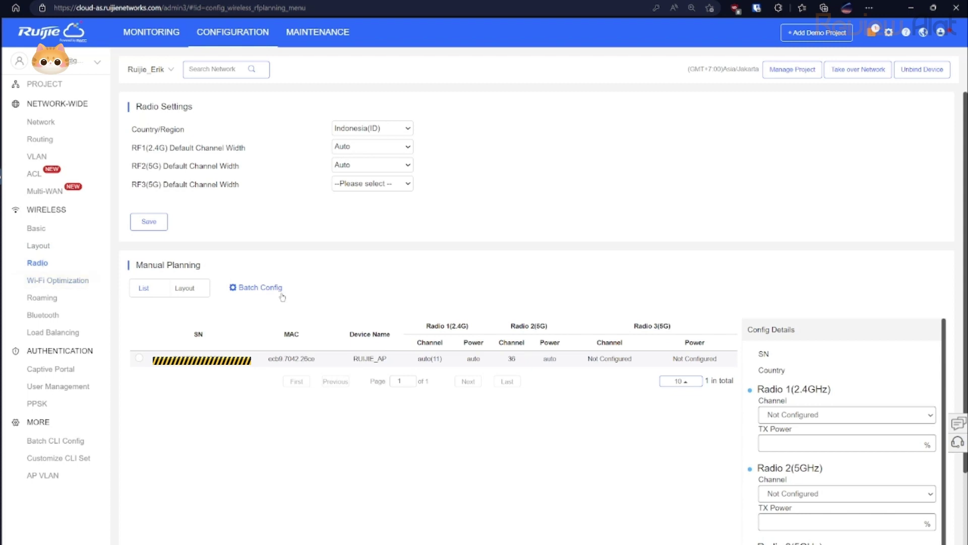
scroll(282, 298, "down", 2)
scroll(283, 297, "up", 2)
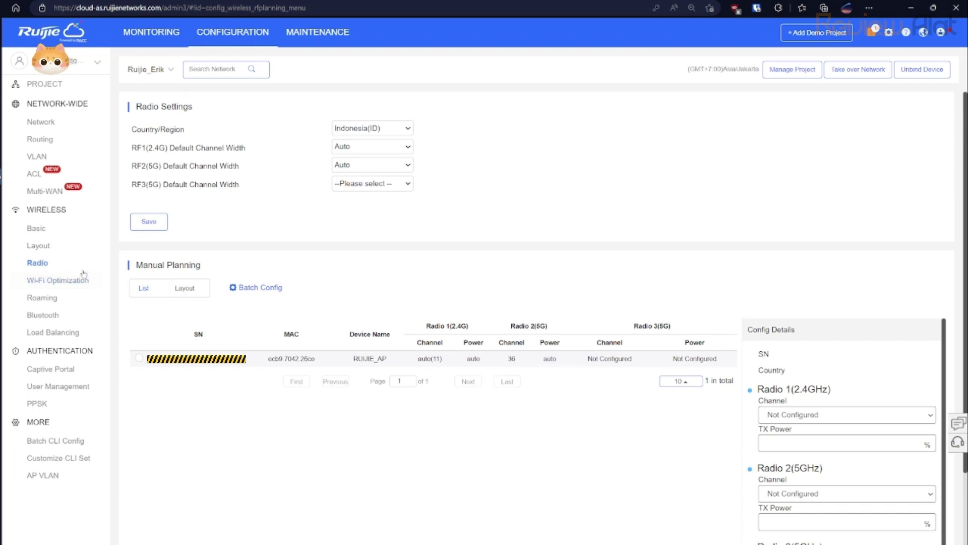
left_click(56, 280)
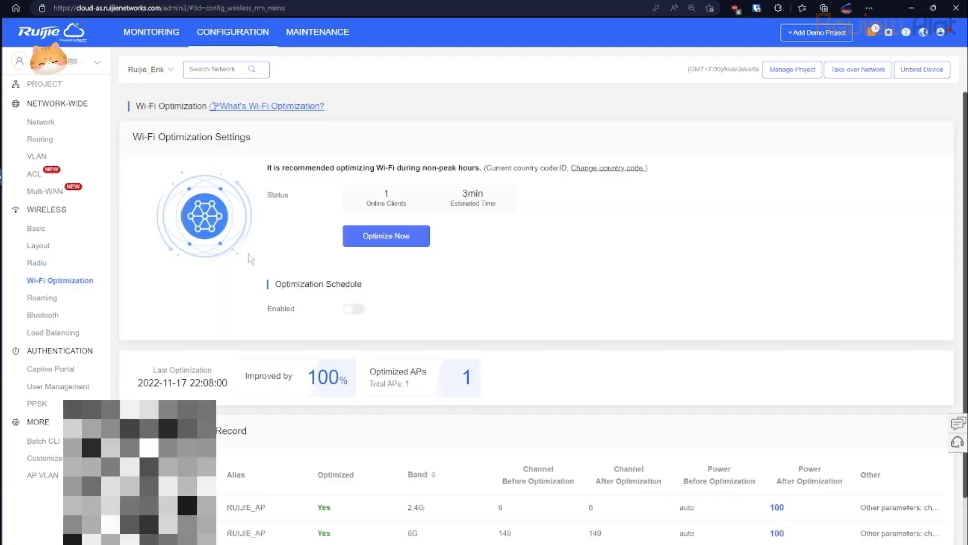
scroll(250, 259, "down", 1)
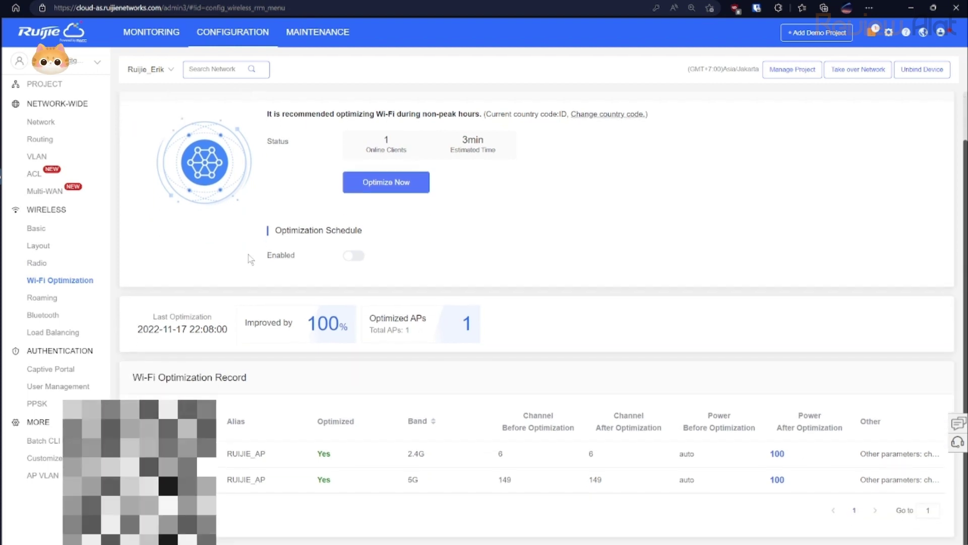
scroll(250, 259, "up", 1)
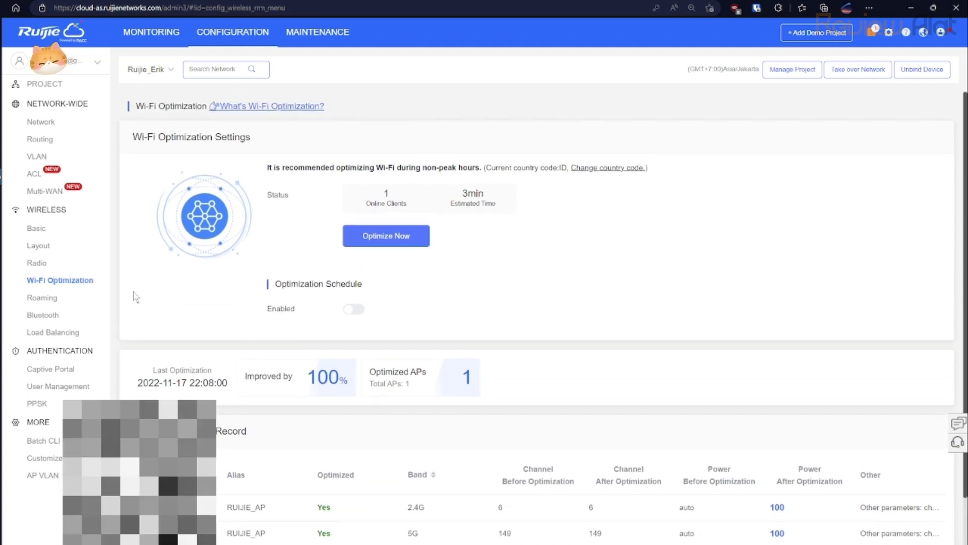
Look through Roaming, Bluetooth and Load Balancing, then bring up the Captive Portal list.
left_click(53, 298)
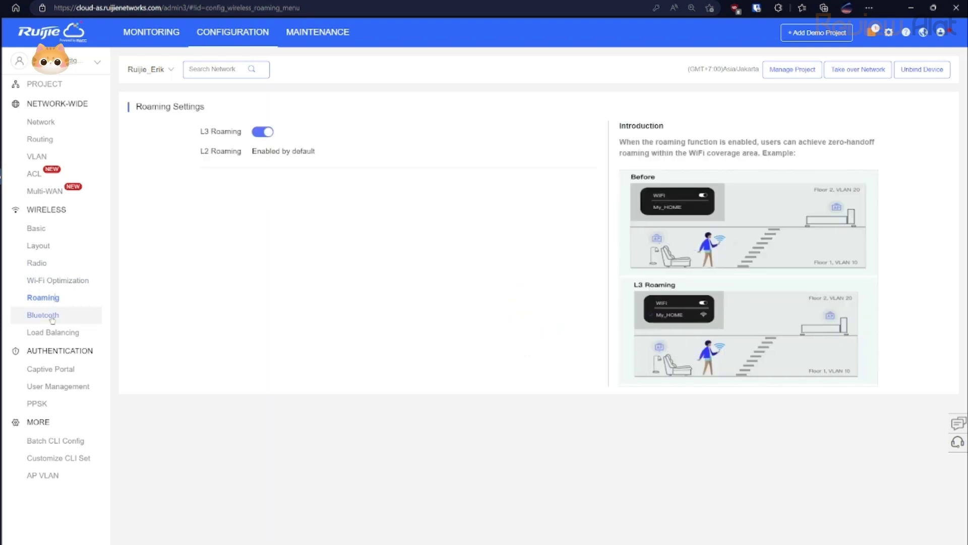
left_click(52, 318)
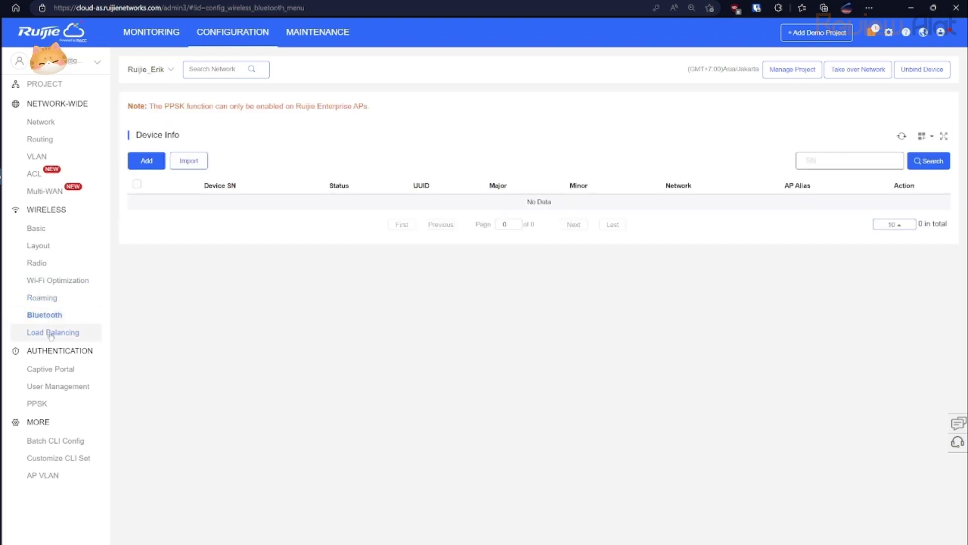
left_click(51, 334)
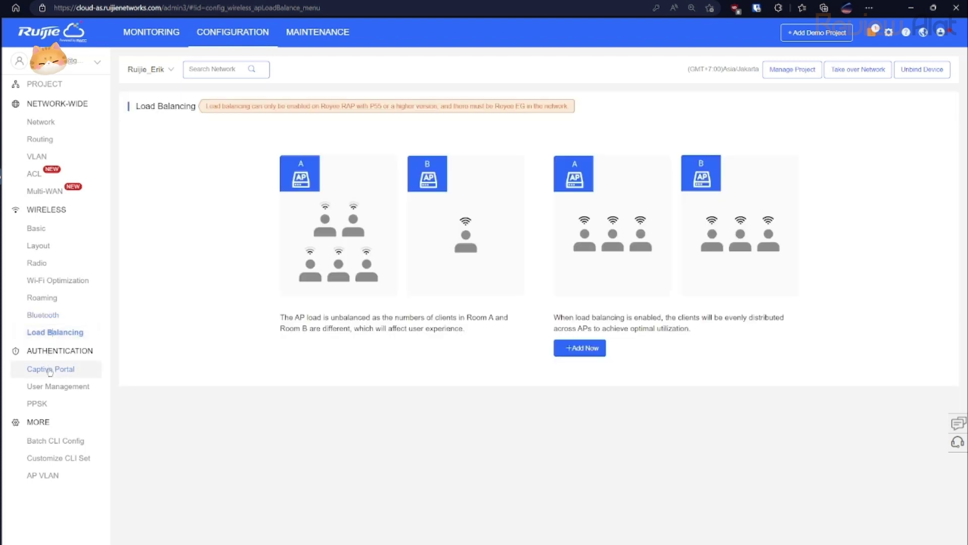
left_click(50, 371)
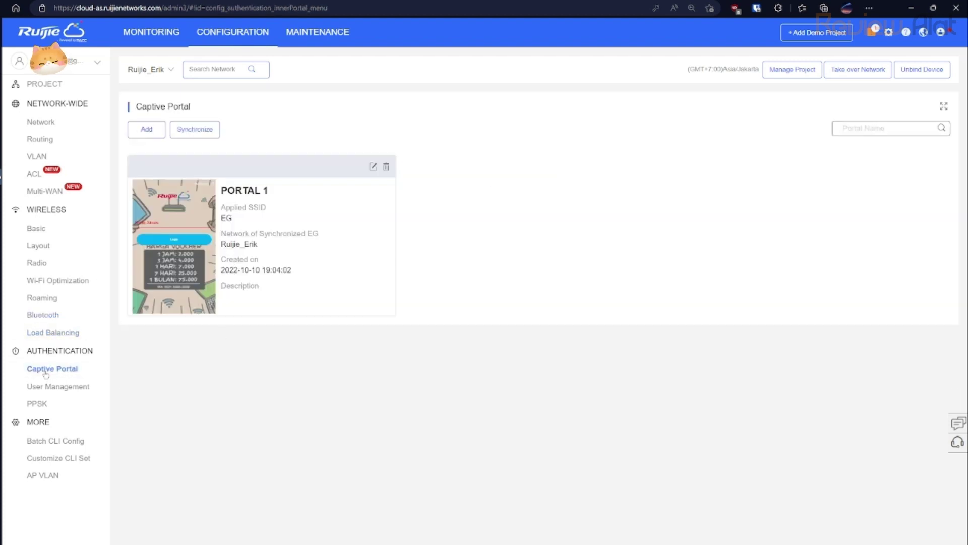
left_click(177, 218)
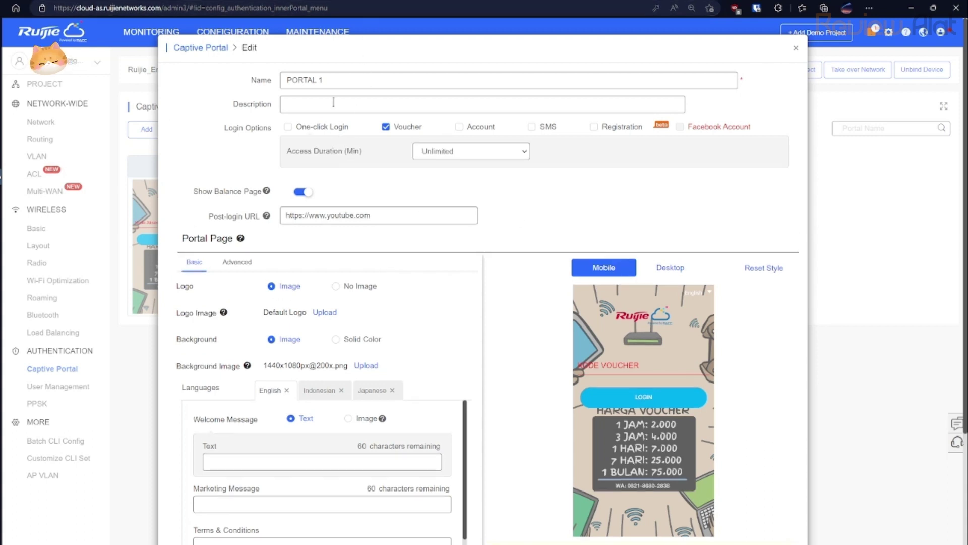
left_click(339, 82)
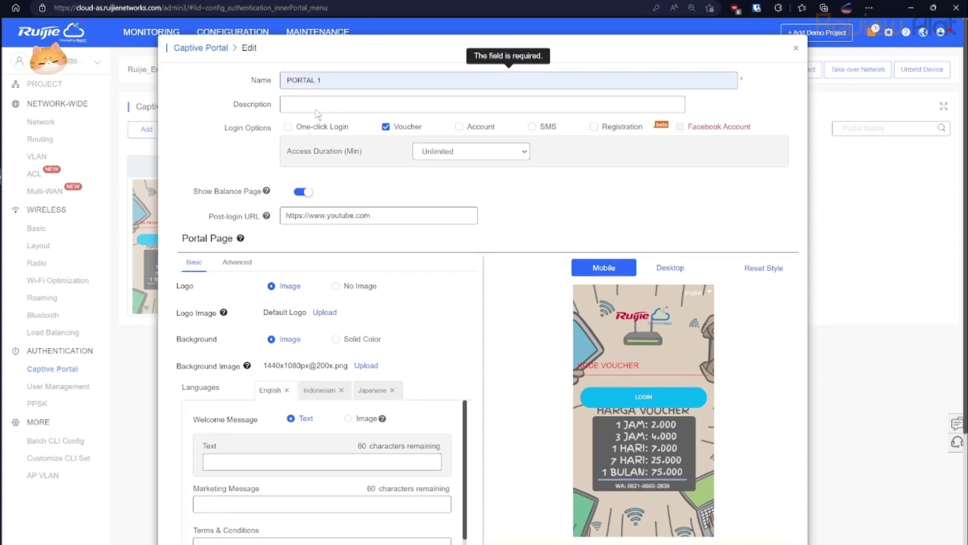
left_click(546, 106)
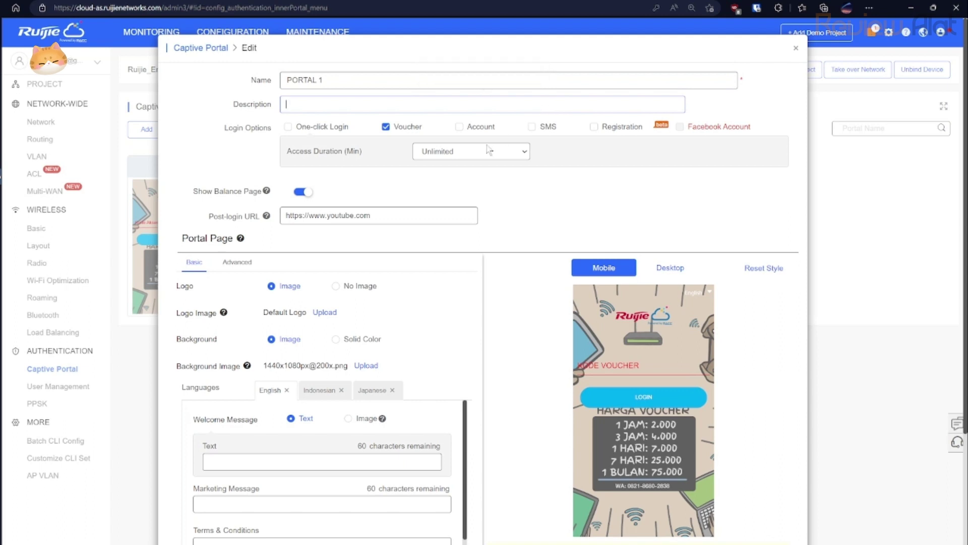
type("Bebas")
left_click(460, 127)
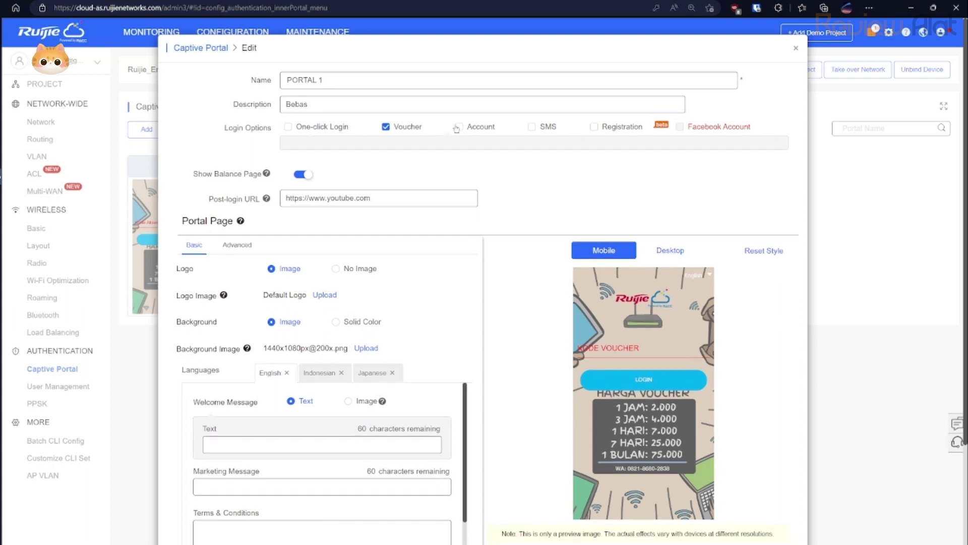
left_click(532, 127)
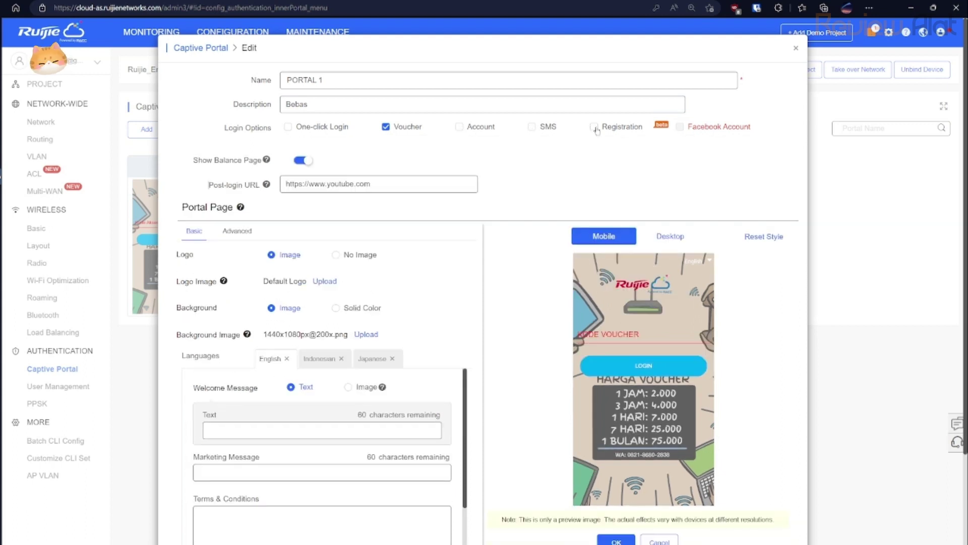
mouse_move(684, 129)
mouse_move(268, 161)
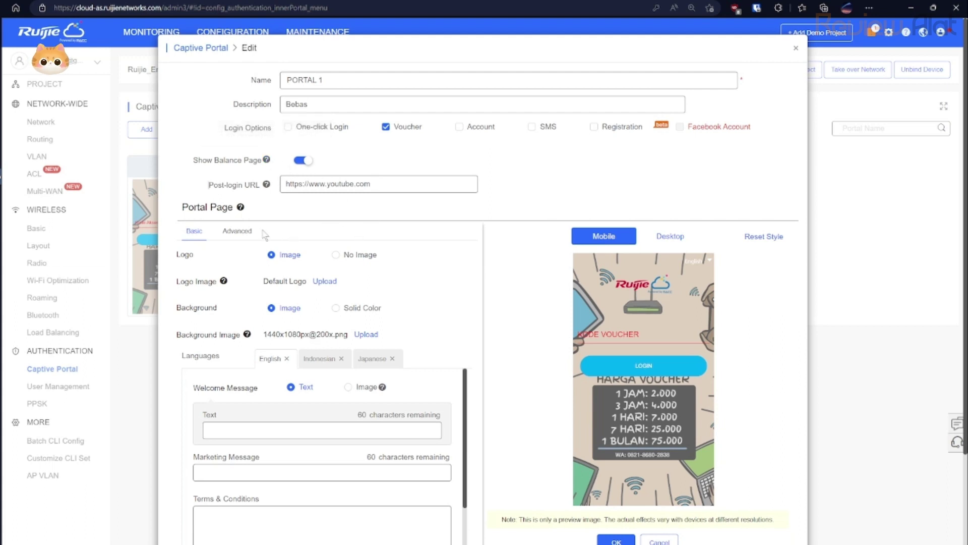
scroll(303, 200, "down", 2)
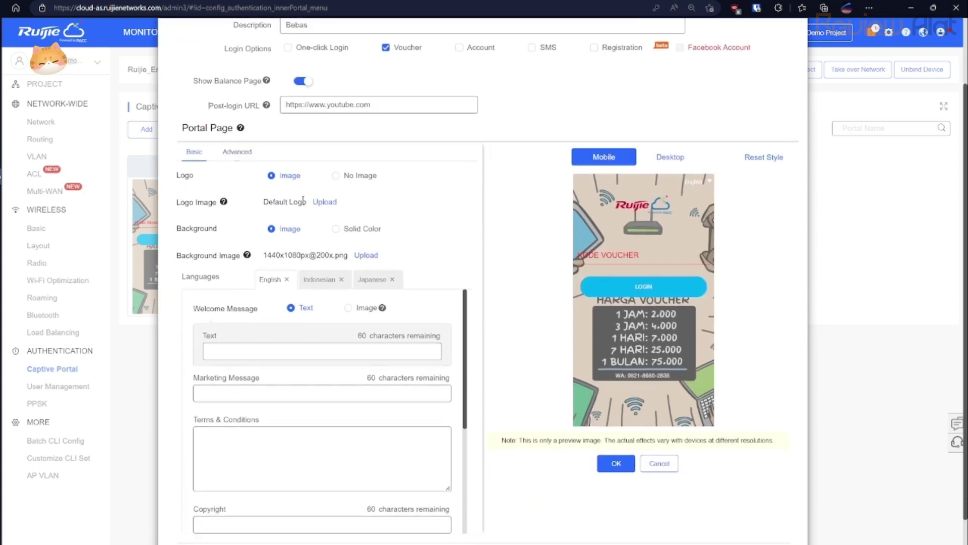
left_click(336, 176)
left_click(281, 177)
mouse_move(223, 202)
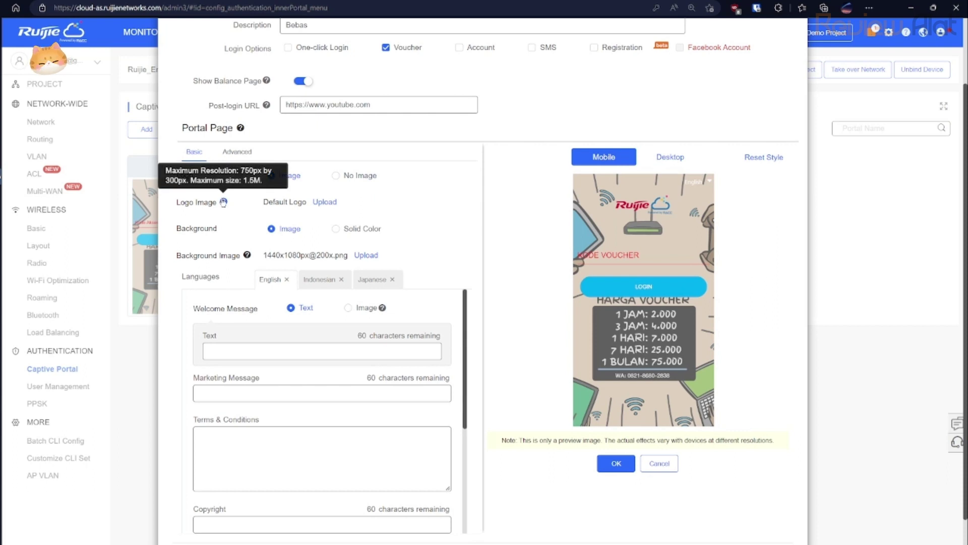
left_click(336, 229)
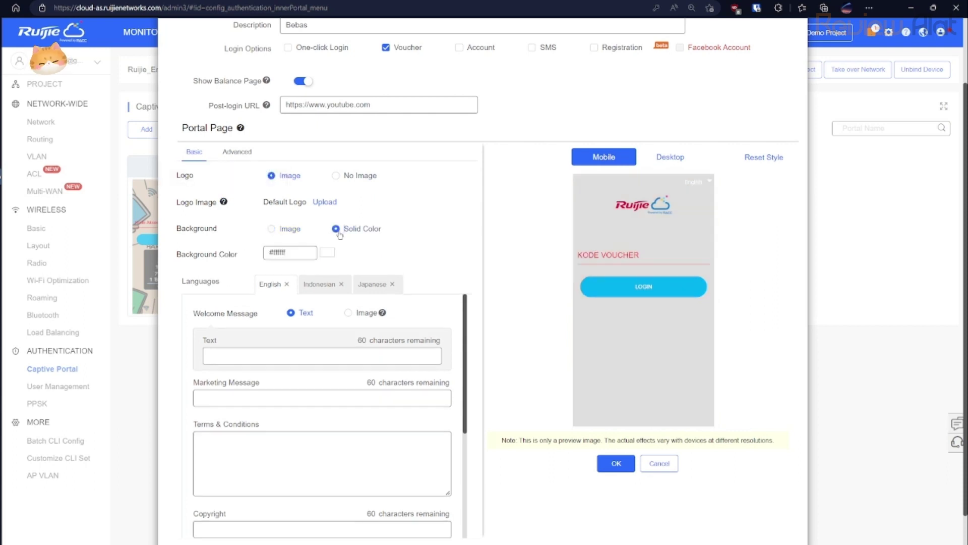
left_click(272, 229)
scroll(323, 227, "down", 1)
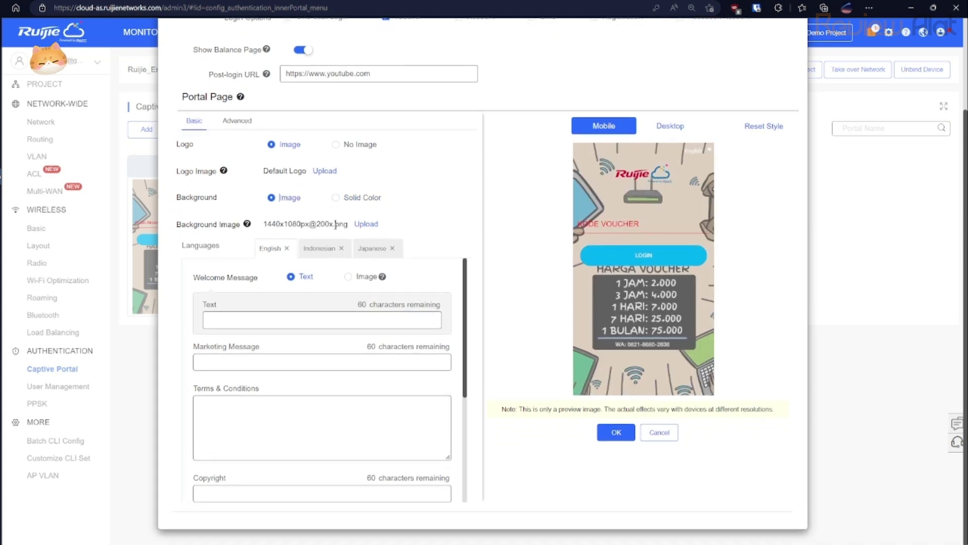
left_click(321, 248)
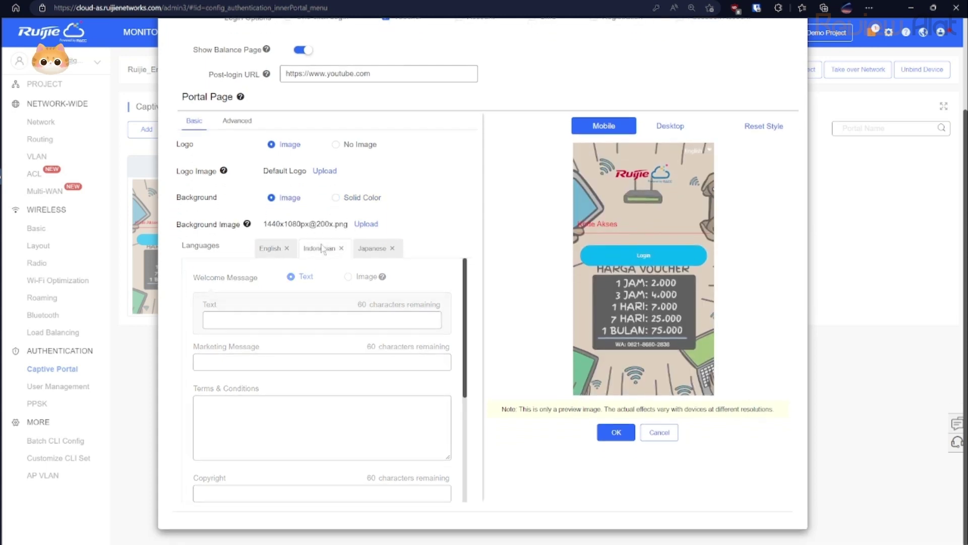
left_click(372, 248)
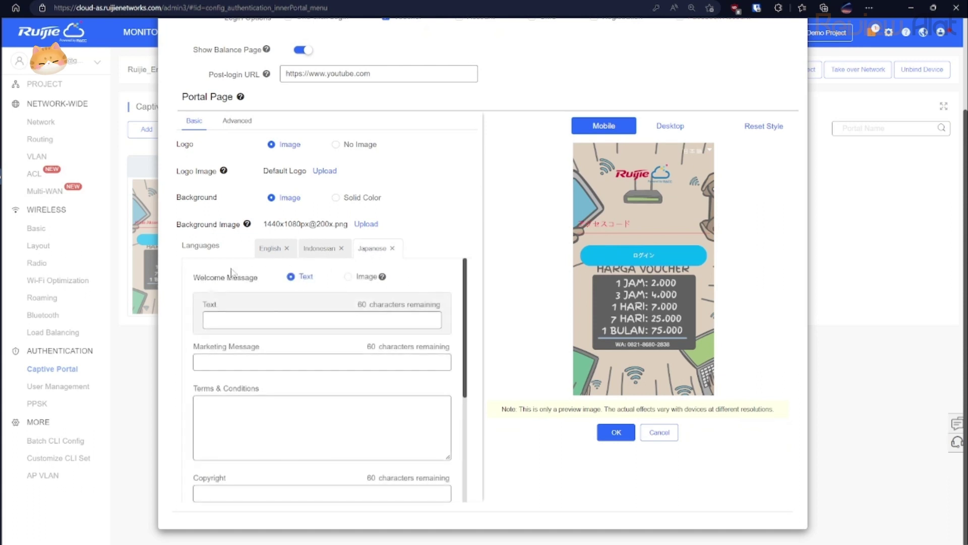
left_click(279, 251)
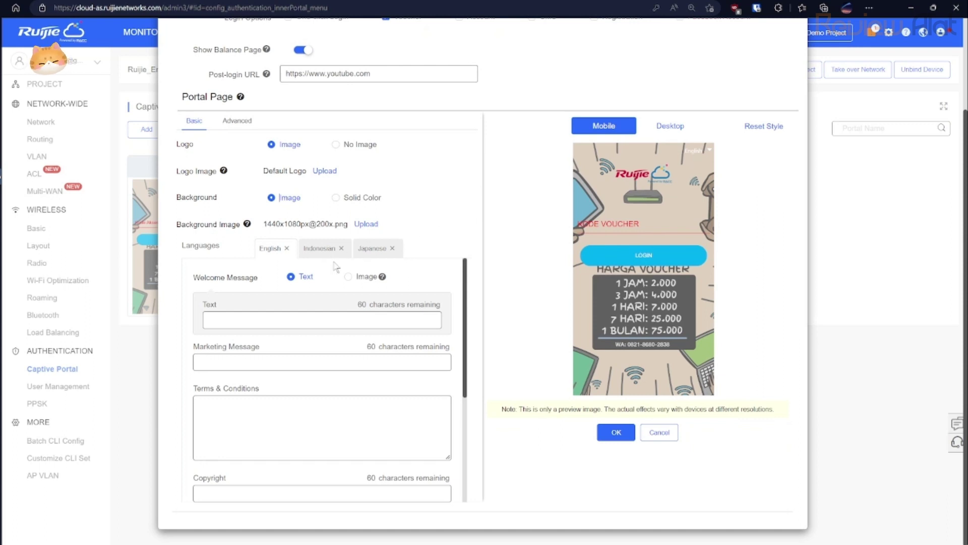
scroll(325, 262, "up", 2)
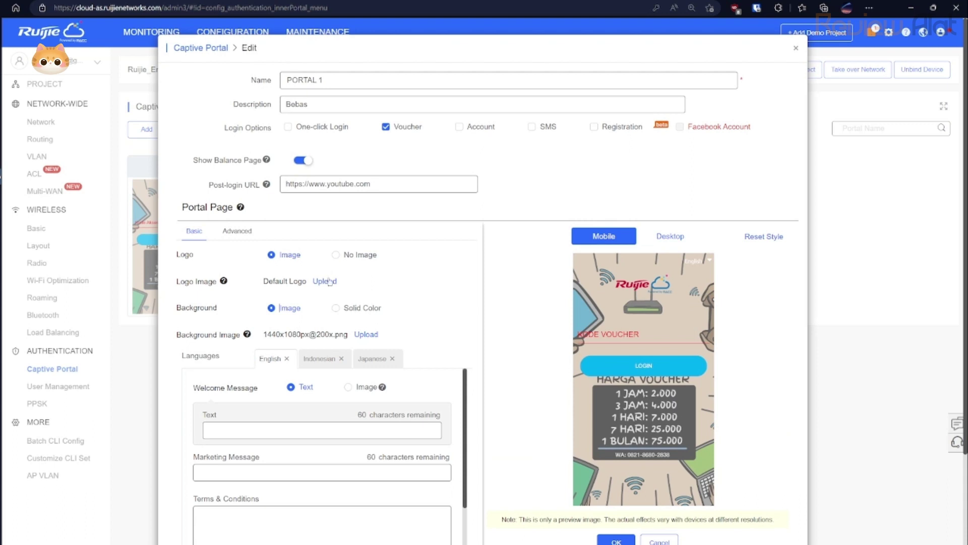
Remove Japanese from the PORTAL 1 page languages.
left_click(393, 359)
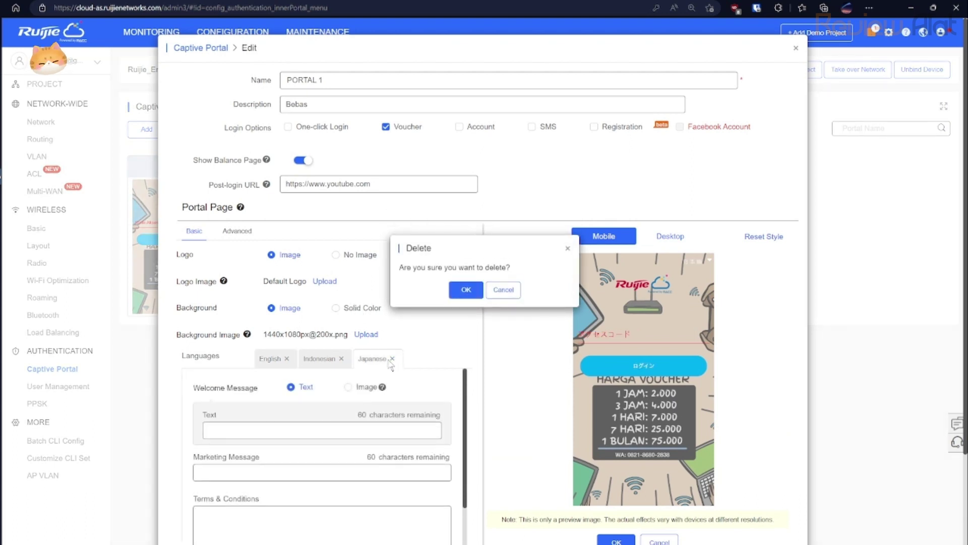
left_click(466, 290)
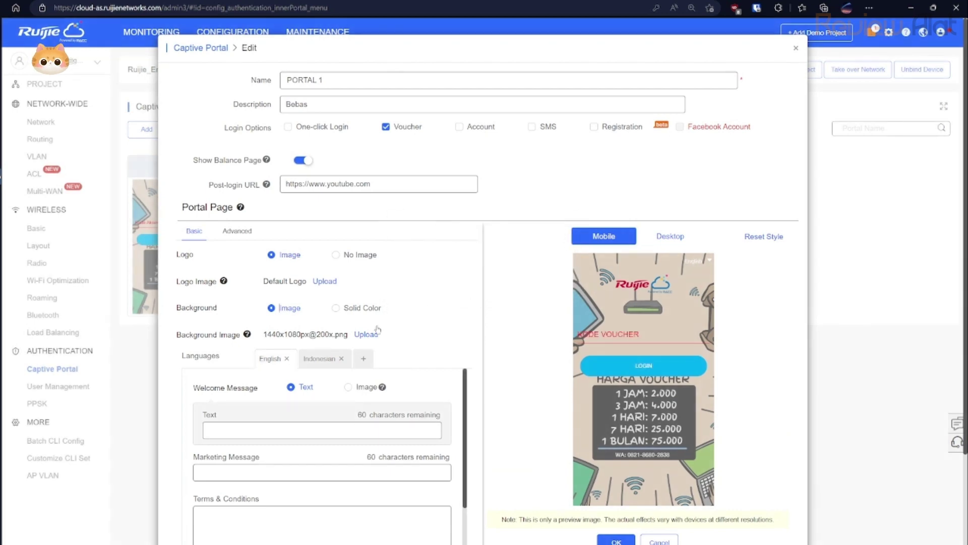
scroll(389, 328, "down", 3)
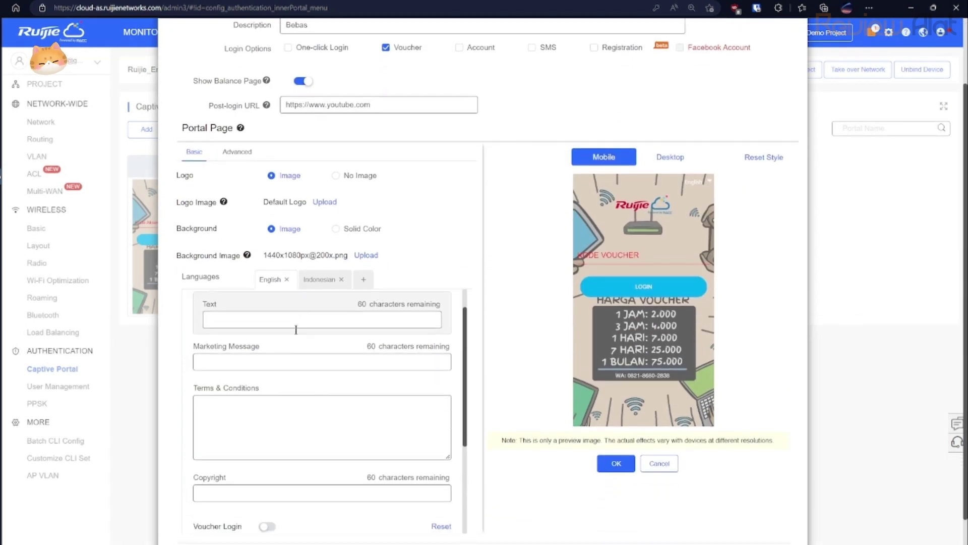
Turn on Voucher Login text customisation and switch to the Advanced styling settings.
scroll(296, 333, "down", 4)
scroll(296, 333, "down", 3)
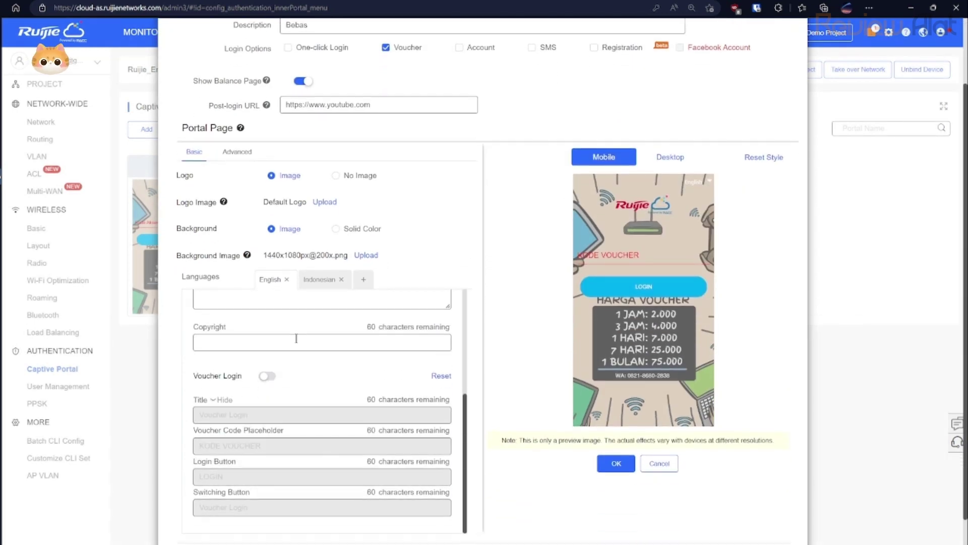
left_click(267, 376)
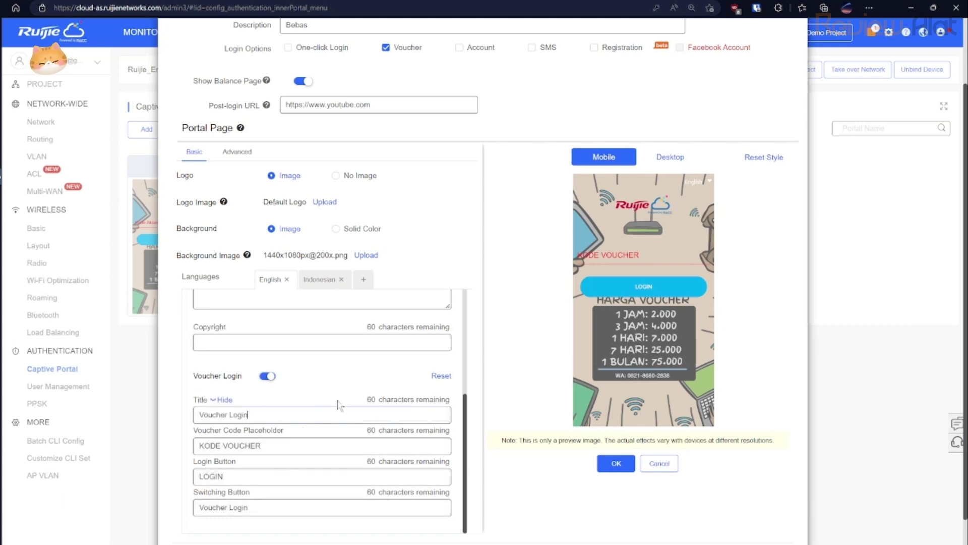
scroll(338, 405, "up", 7)
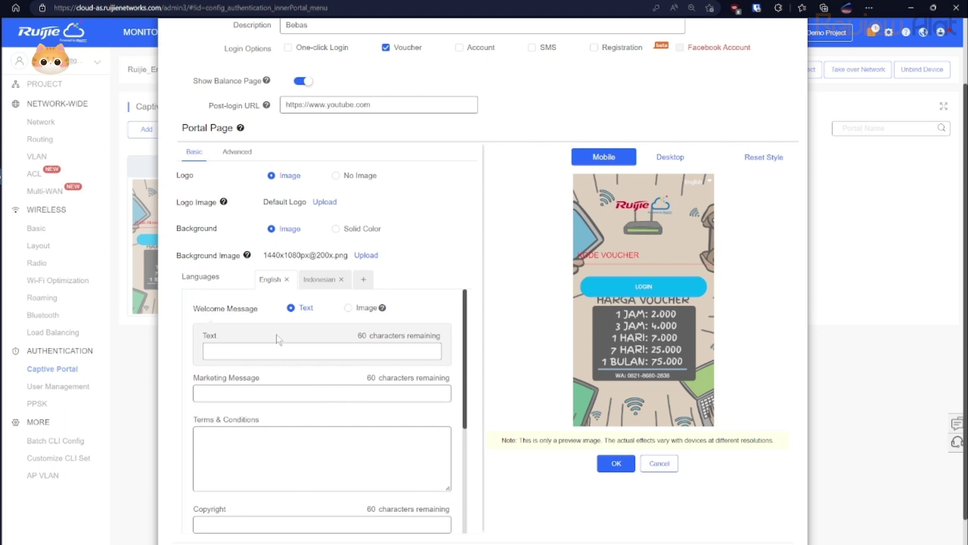
left_click(239, 154)
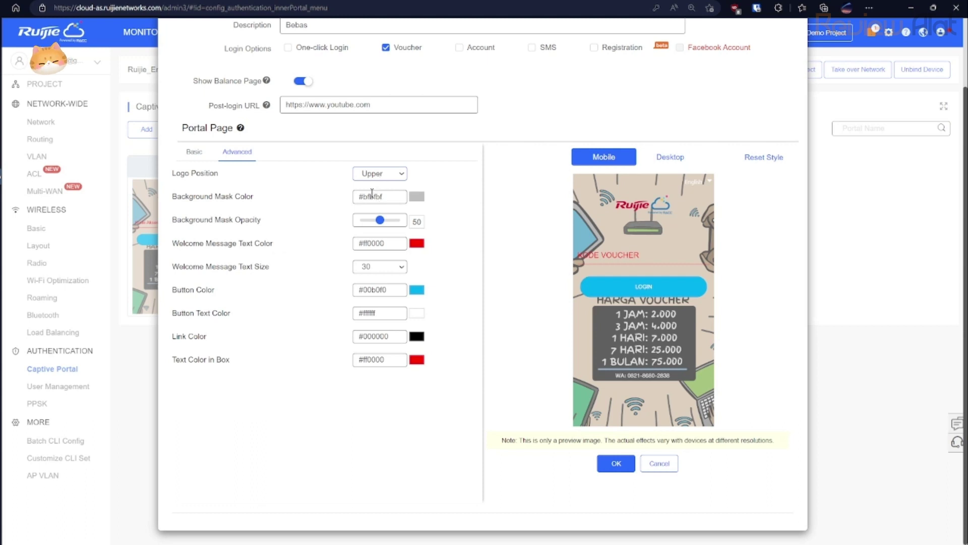
Check the background mask colour choices without changing them, and return to Basic settings.
left_click(372, 196)
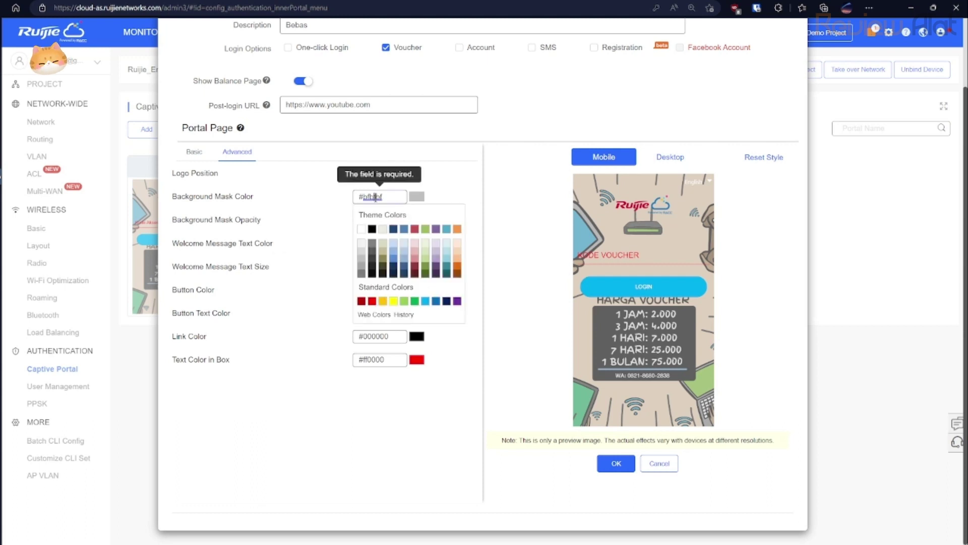
left_click(324, 211)
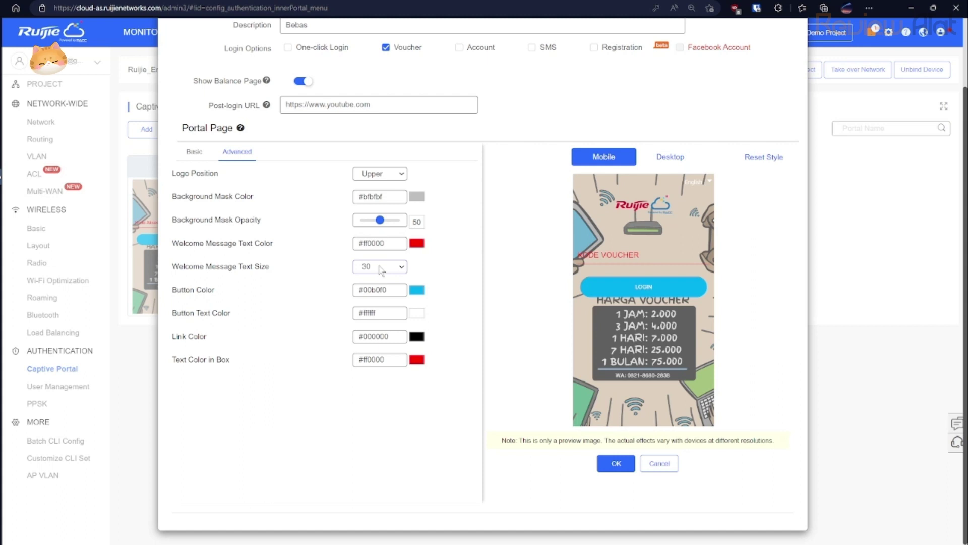
left_click(191, 154)
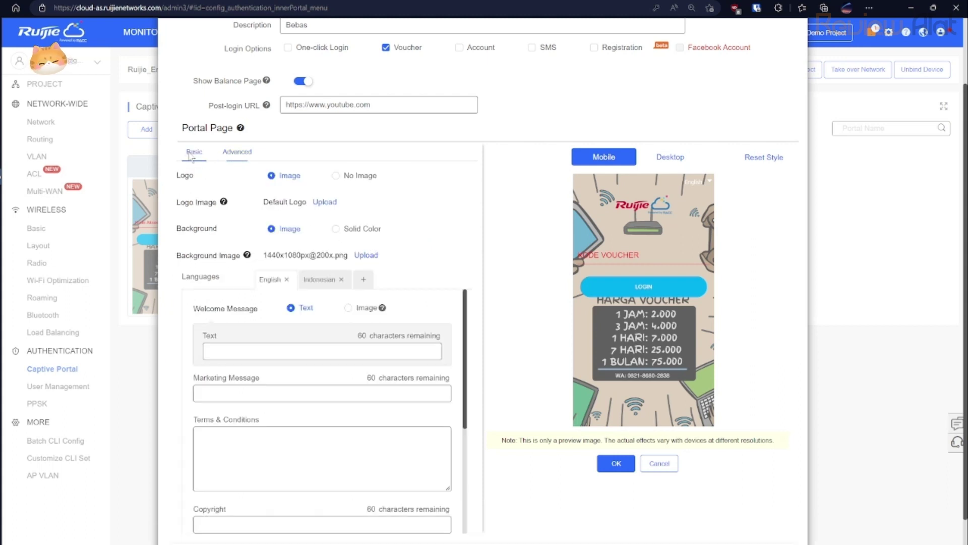
scroll(447, 273, "up", 2)
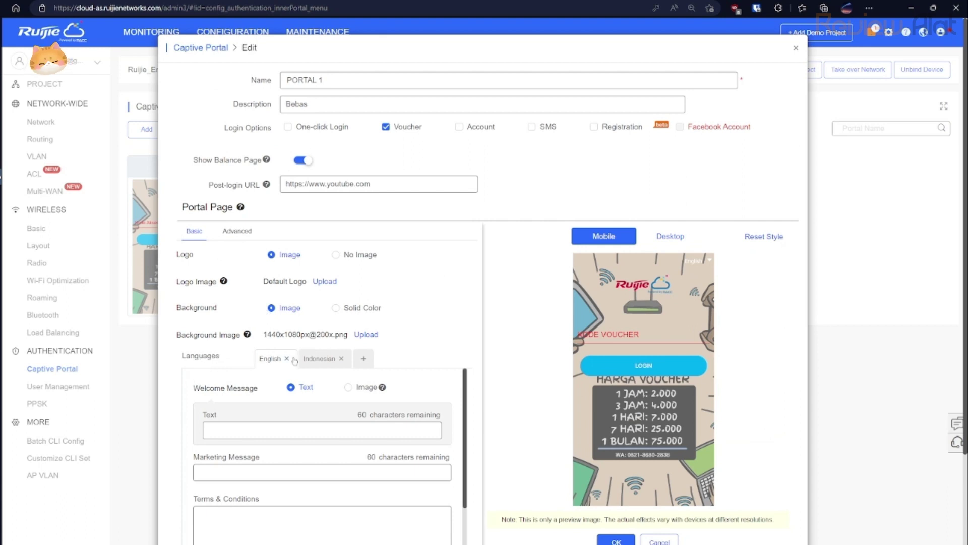
Add Malay as a portal language, then delete it again.
left_click(362, 362)
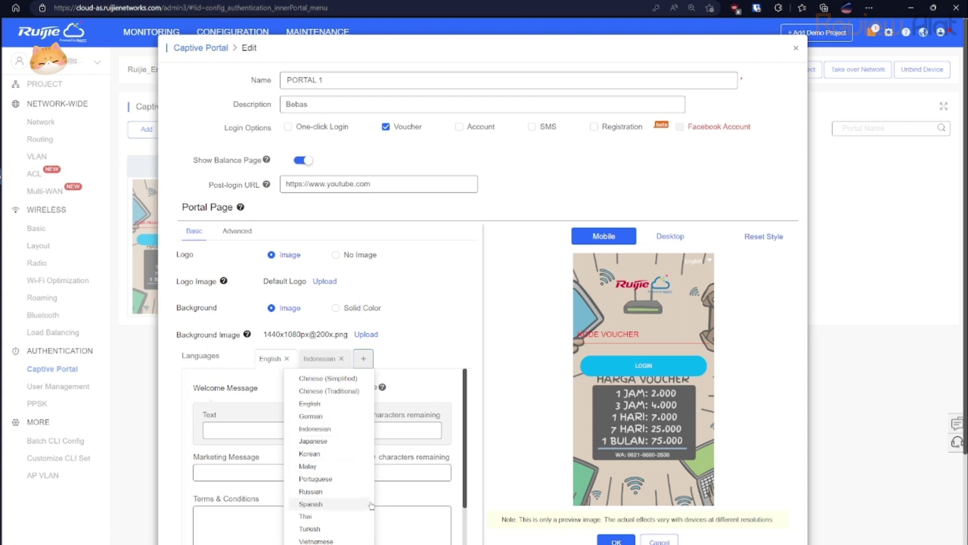
left_click(328, 465)
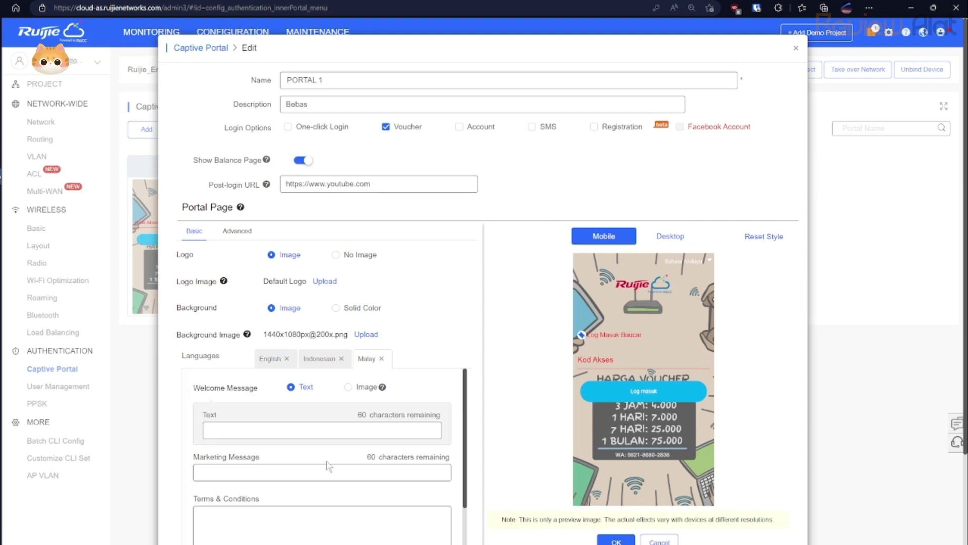
left_click(381, 359)
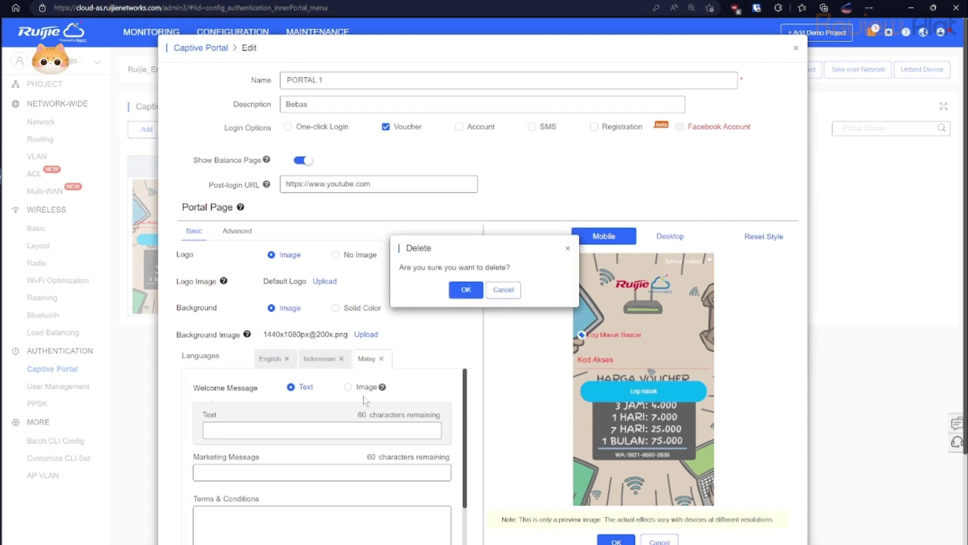
left_click(465, 288)
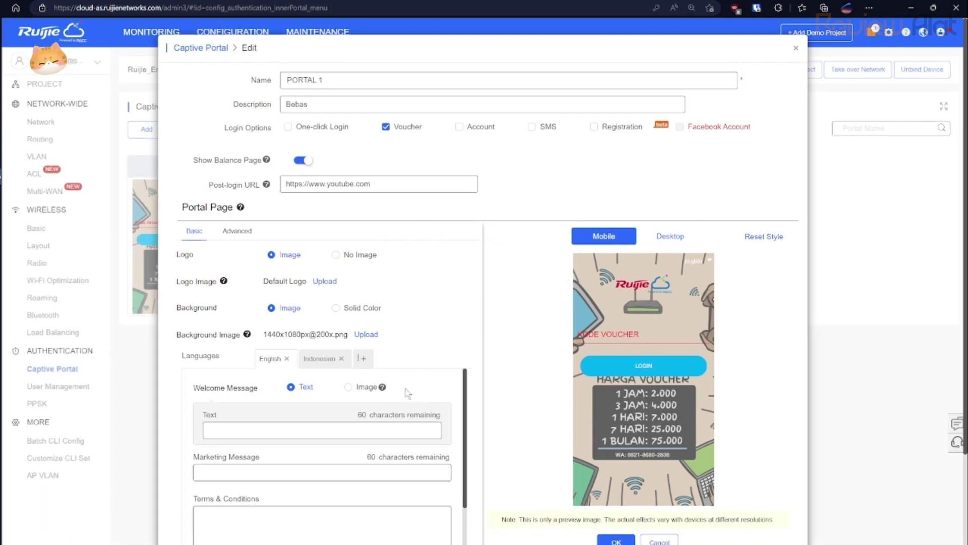
On the Advanced styling settings, preview the portal in desktop view, then mobile view.
left_click(235, 230)
scroll(371, 335, "down", 1)
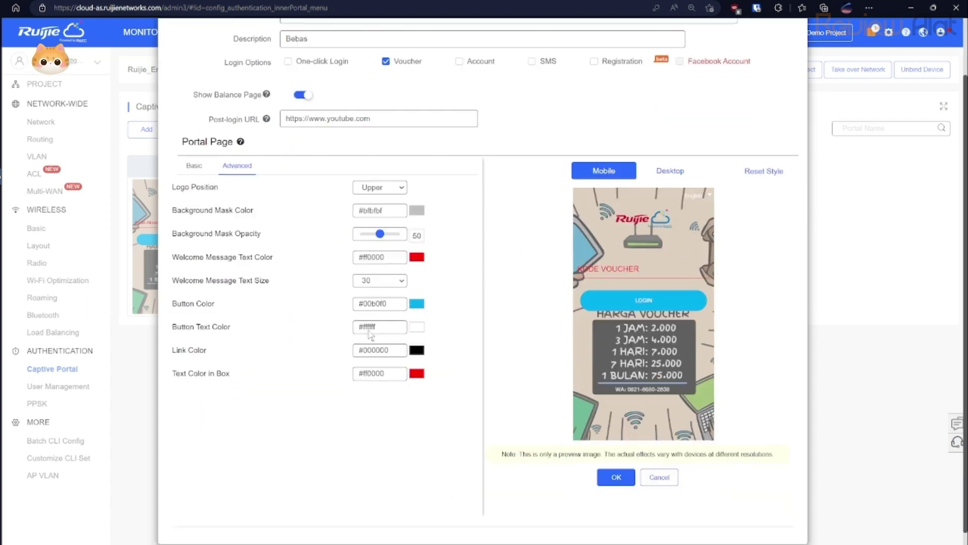
scroll(371, 335, "up", 1)
left_click(673, 235)
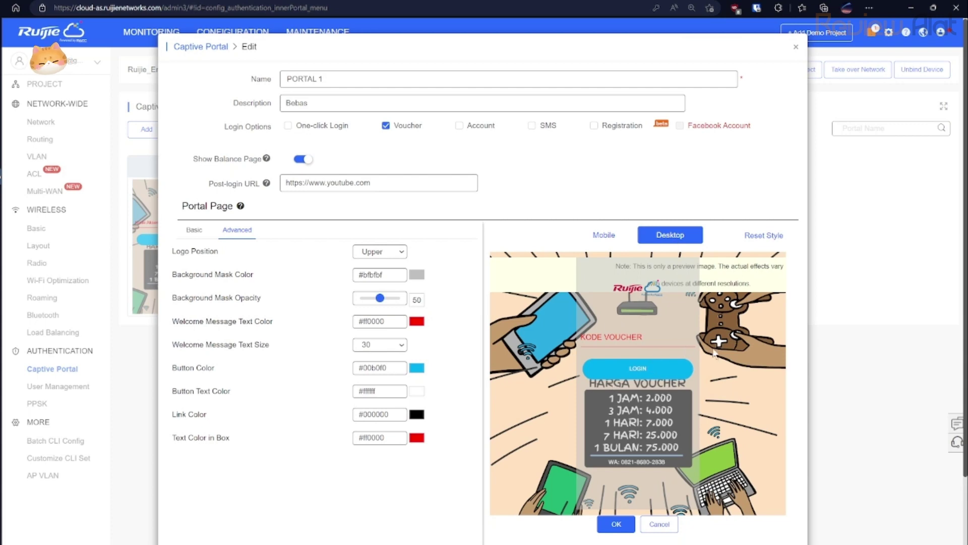
left_click(612, 238)
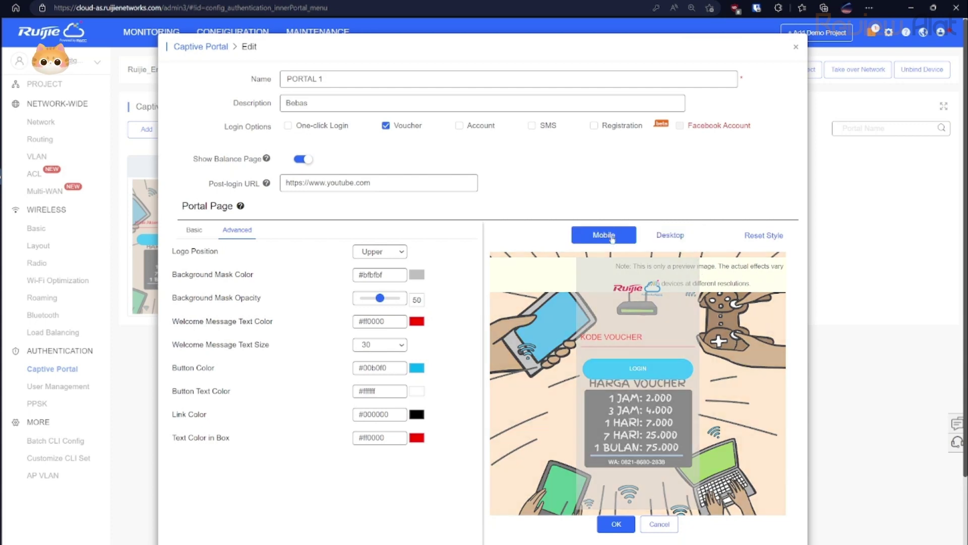
Save the edited PORTAL 1 portal design.
scroll(638, 356, "down", 2)
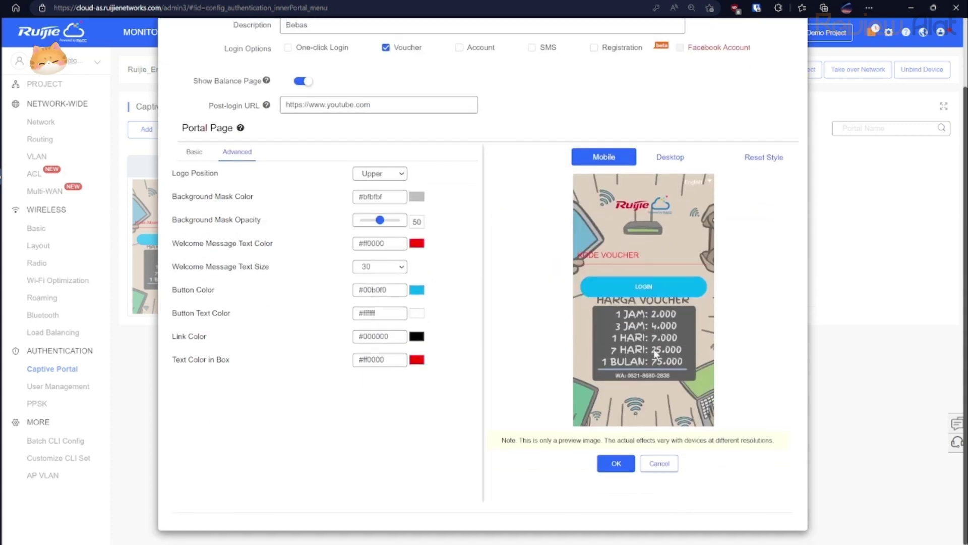
left_click(618, 463)
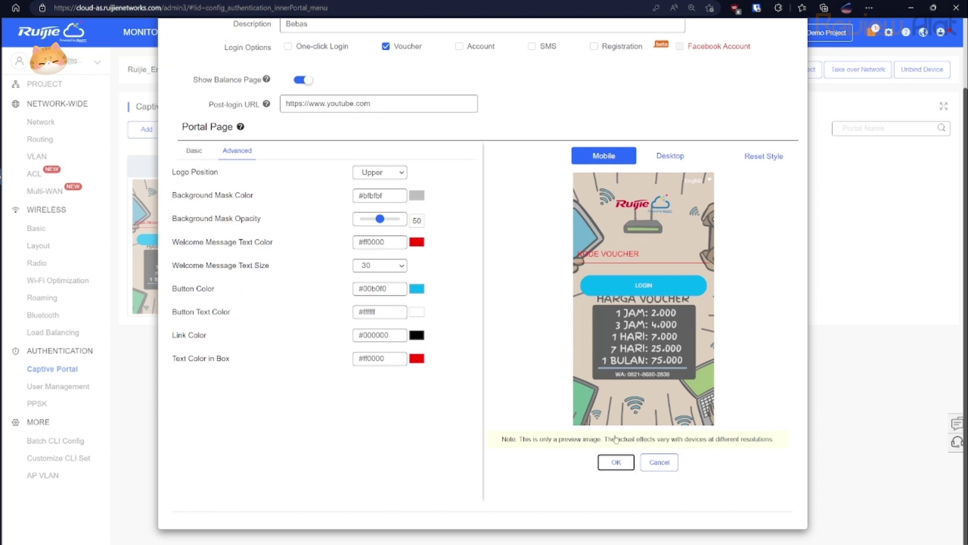
left_click(616, 462)
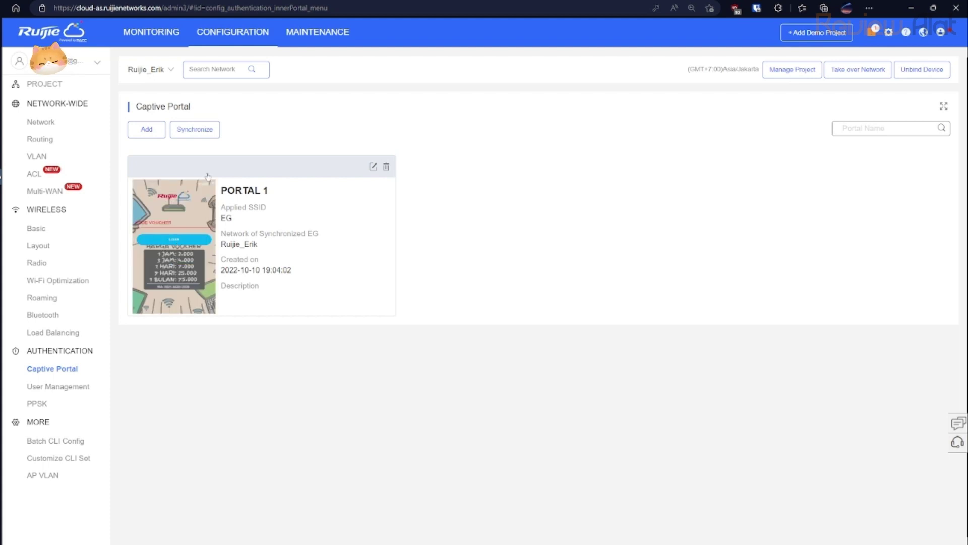
Open the Synchronize view to push PORTAL 1 to the EG105G gateway.
left_click(192, 131)
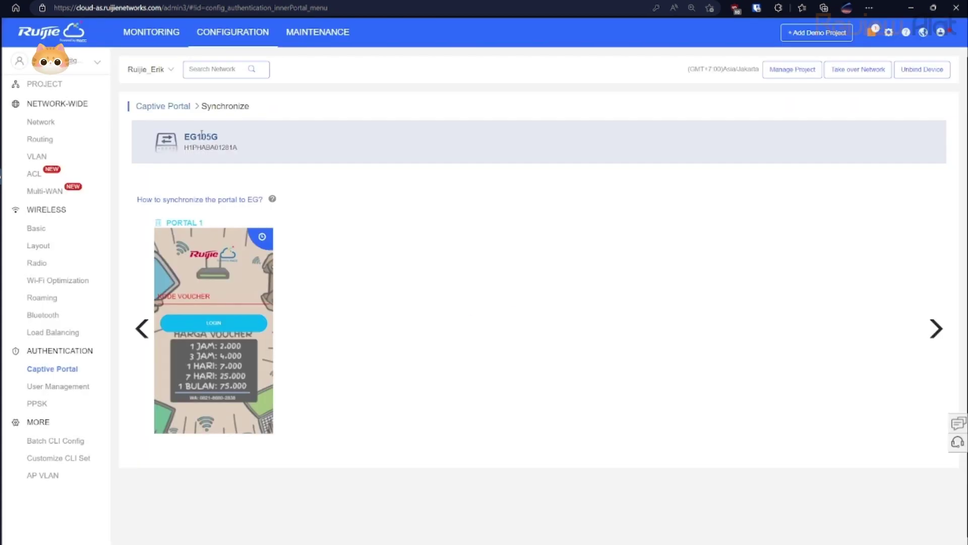
mouse_move(241, 231)
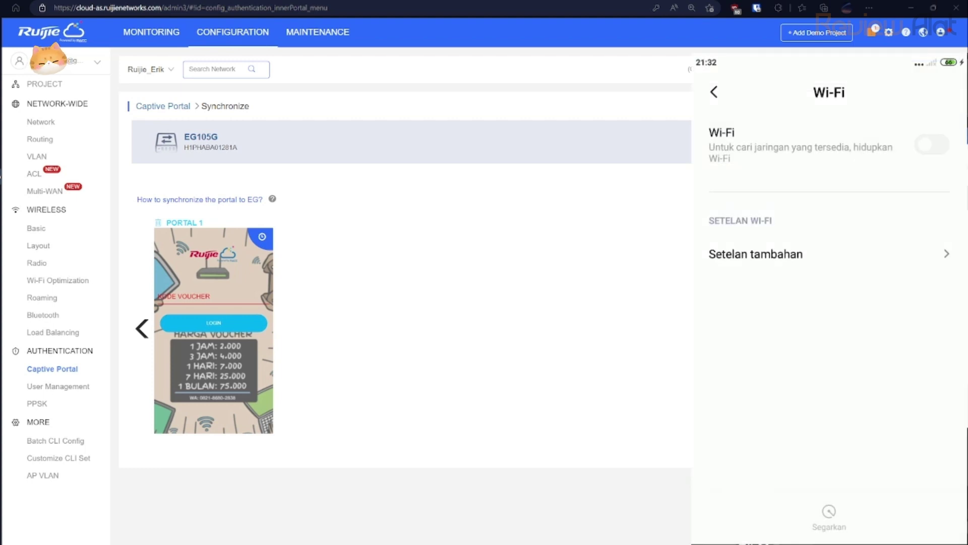
Turn on the test phone's Wi-Fi to reach the WIFI RUIJIE voucher portal, then open User Management.
left_click(932, 144)
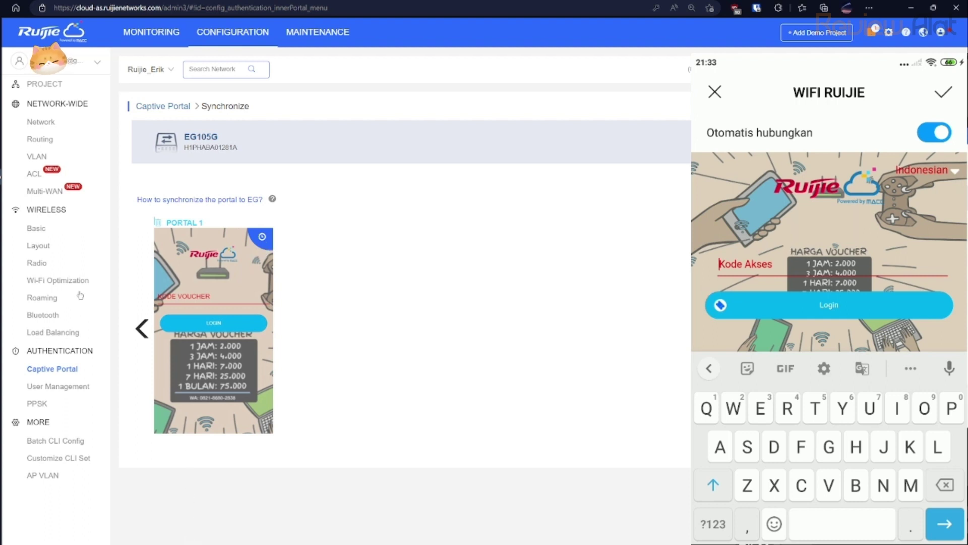
left_click(53, 386)
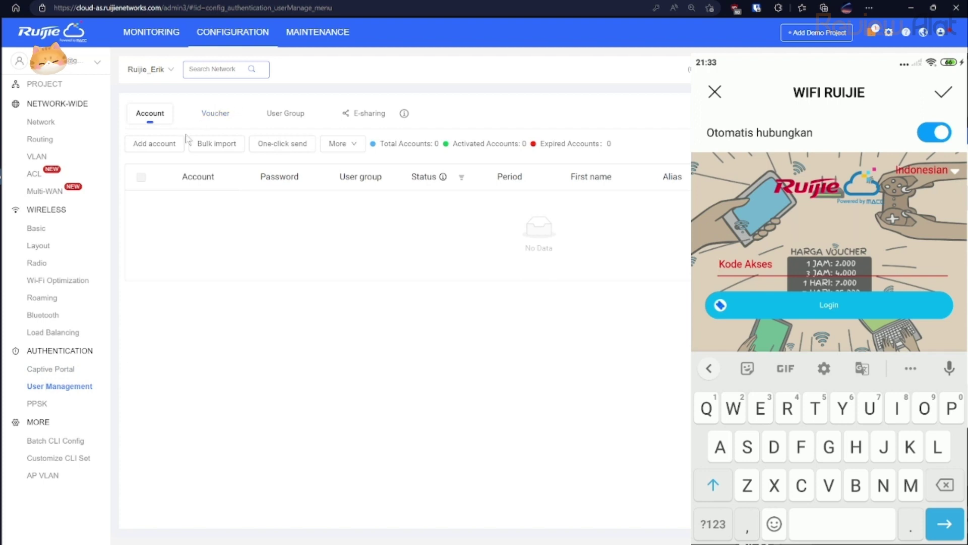
Review the four existing vouchers, scrolling the table sideways.
left_click(215, 114)
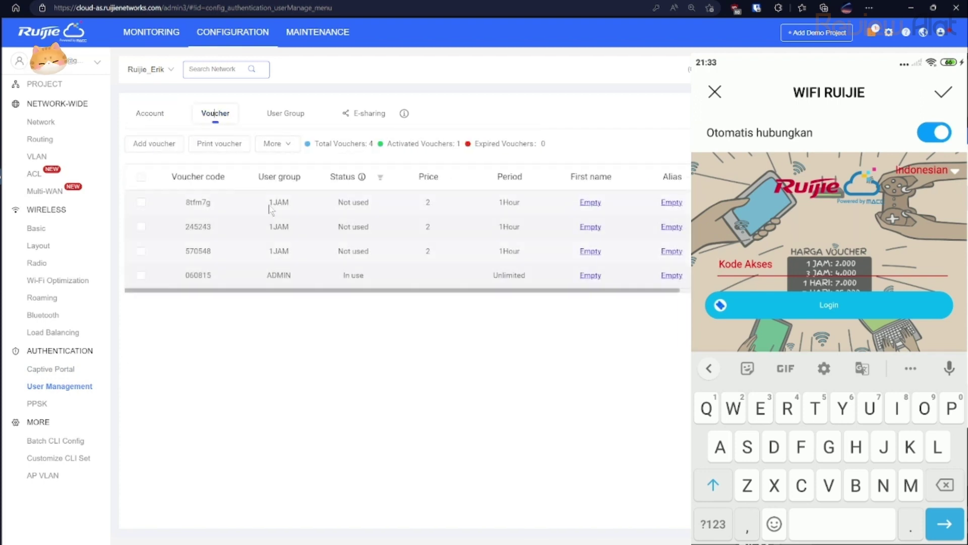
left_click(262, 544)
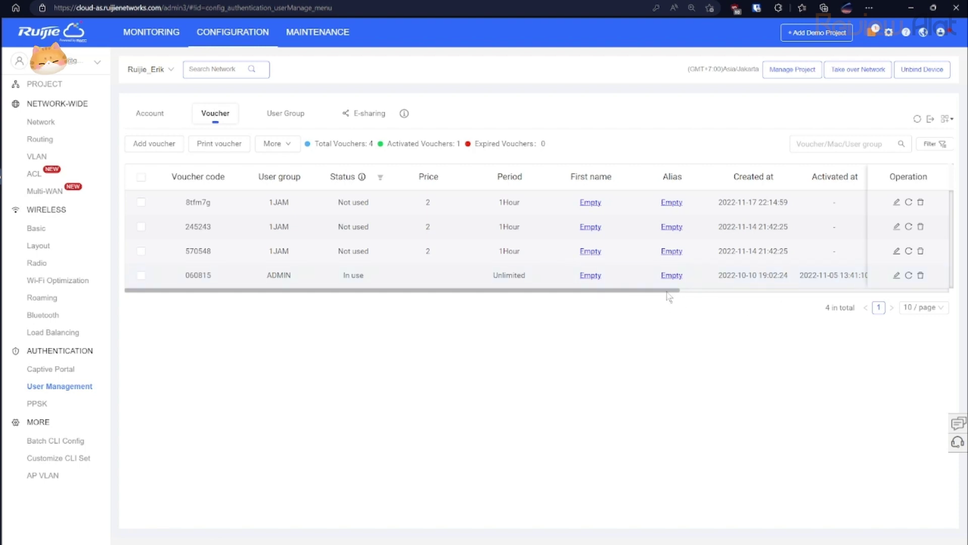
scroll(796, 291, "right", 8)
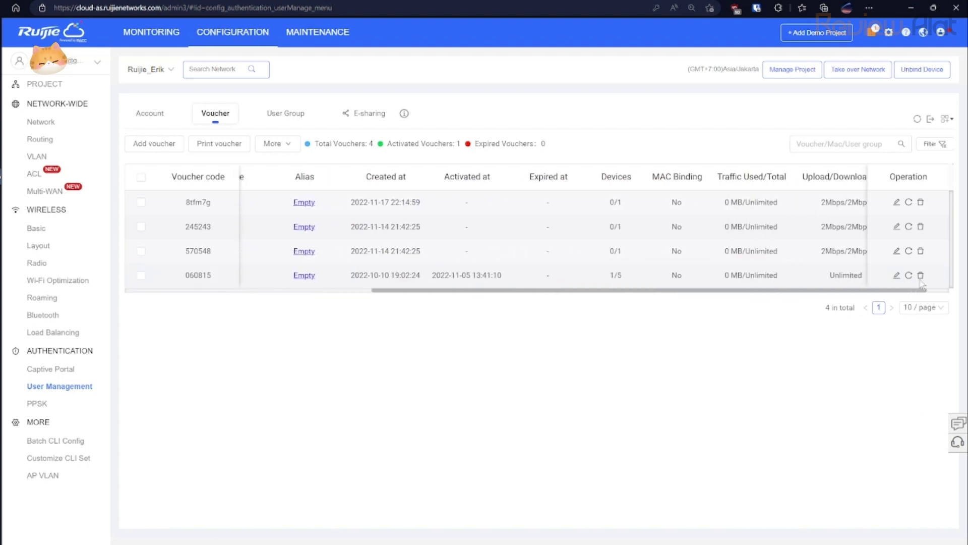
left_click_drag(962, 284, 541, 304)
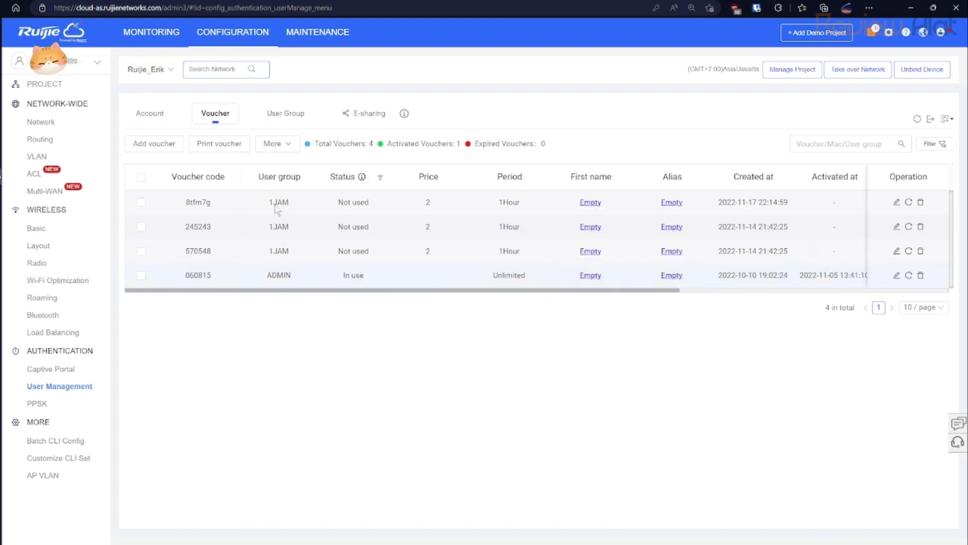
Look over the six user groups, 1JAM through ADMIN, and start adding a new one.
left_click(278, 119)
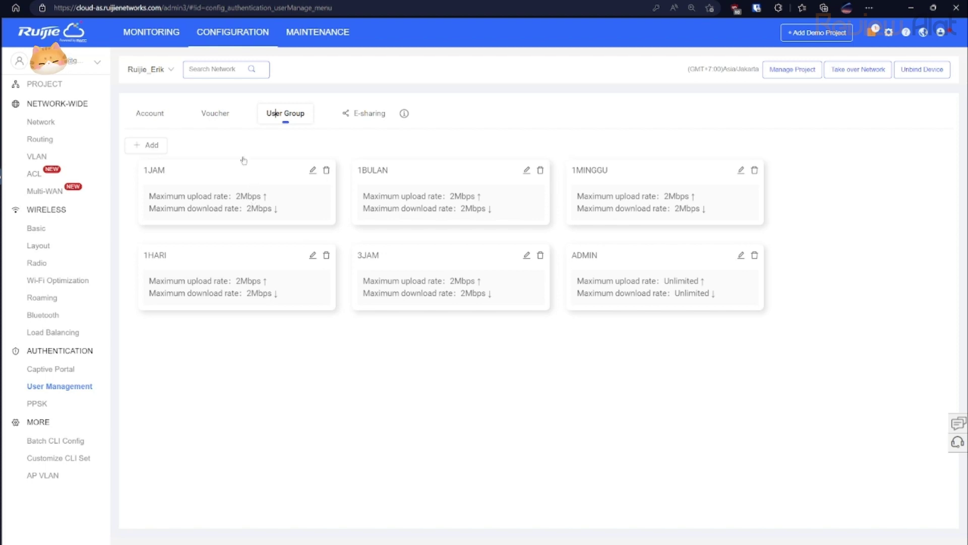
left_click(229, 117)
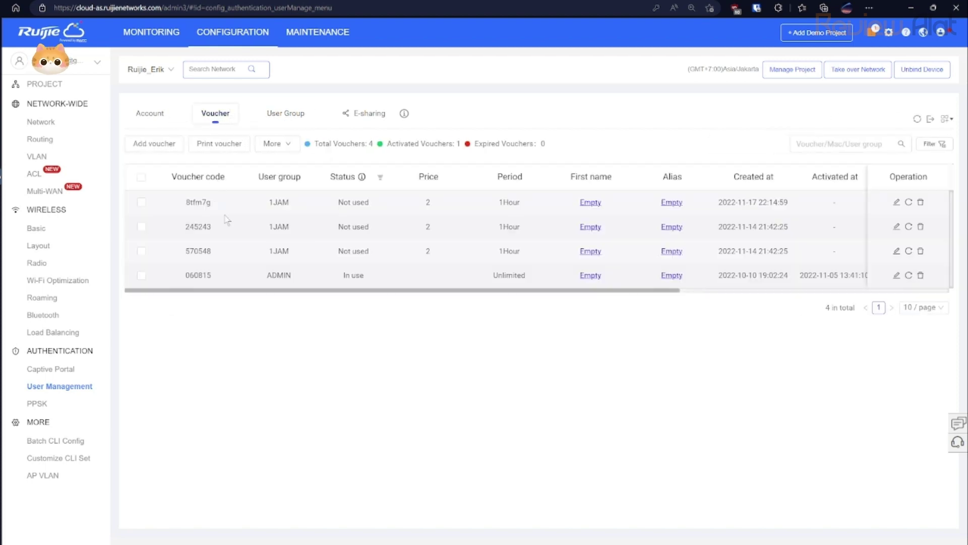
left_click(282, 115)
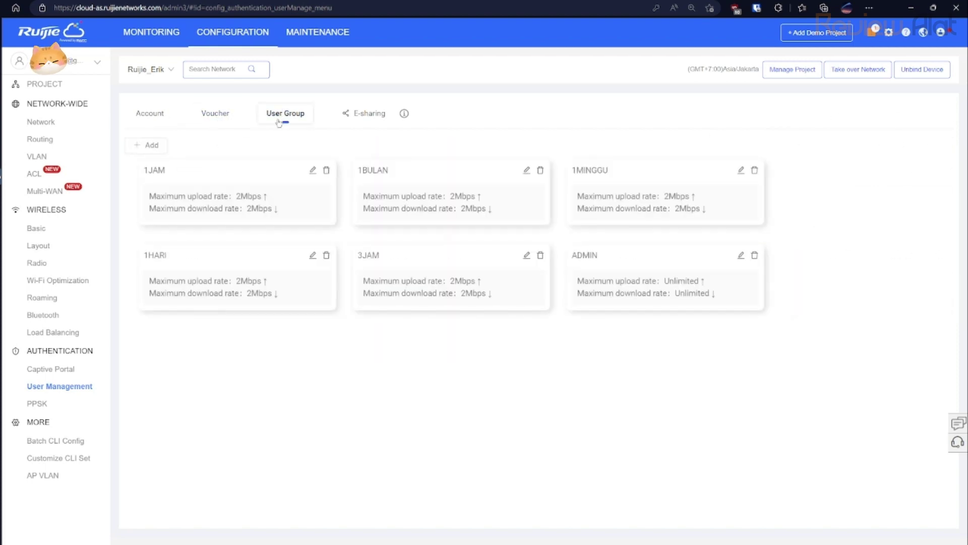
left_click(145, 146)
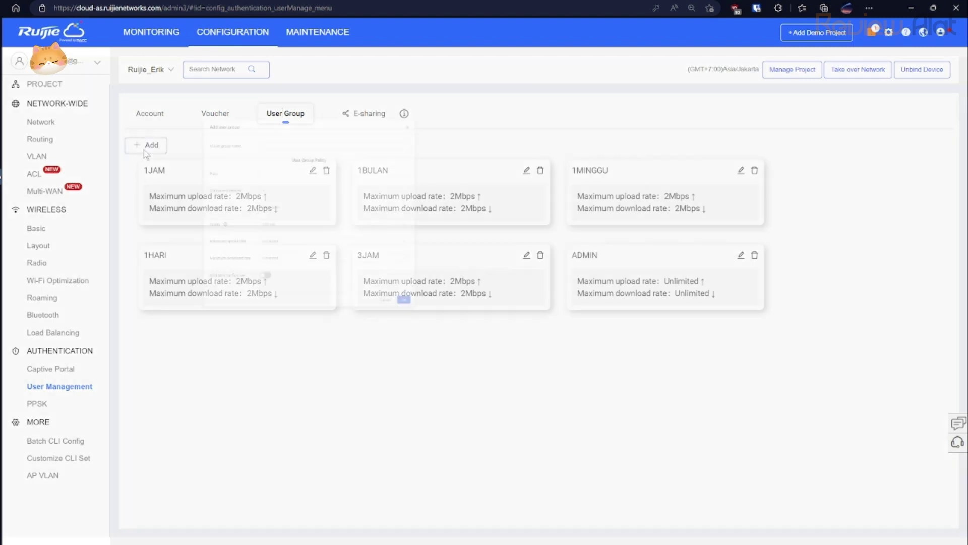
Name the new user group Contoh and set its price to 1.
left_click(438, 150)
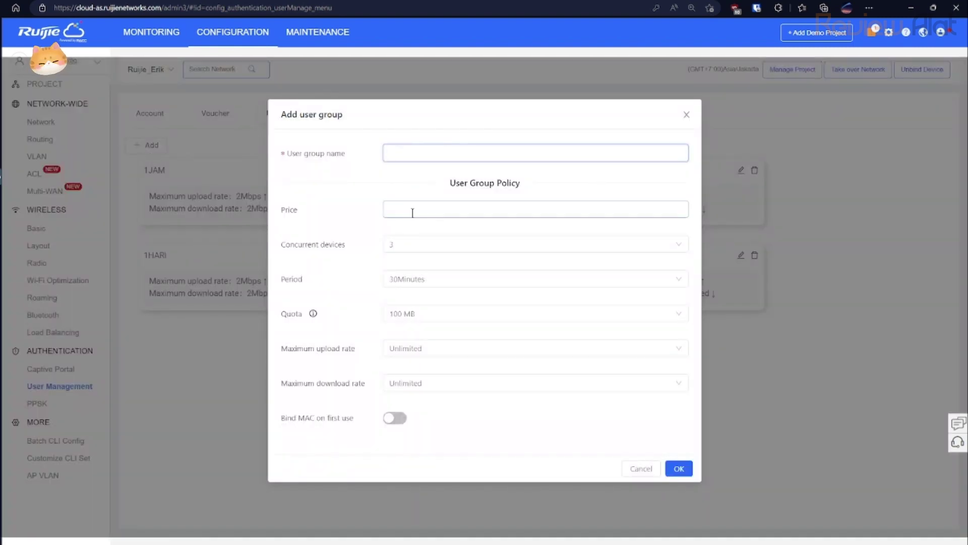
type("Contoh")
left_click(412, 213)
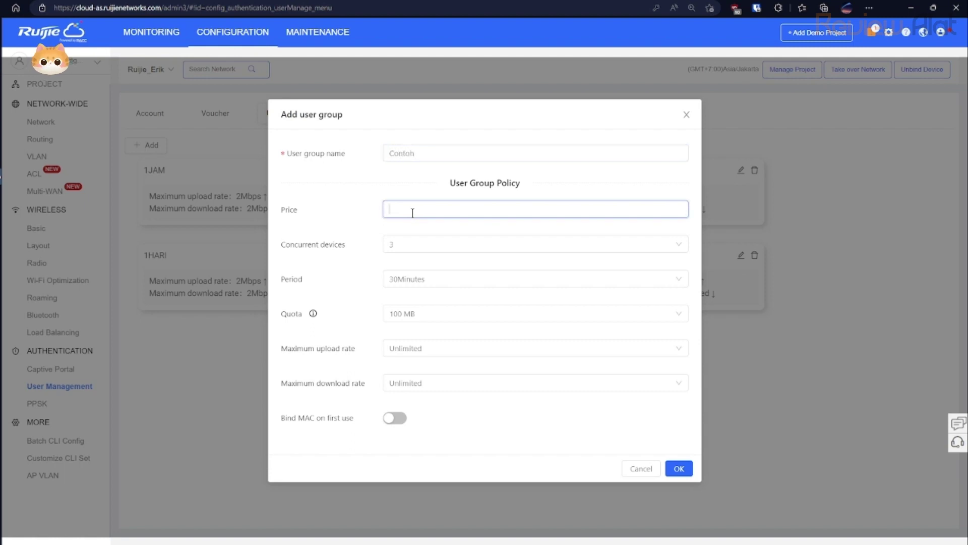
type("5")
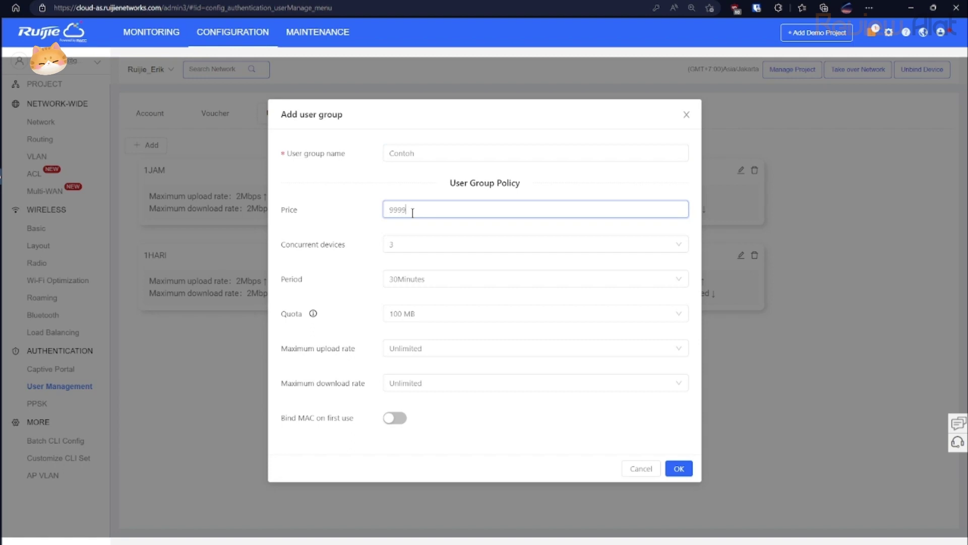
key("BackSpace")
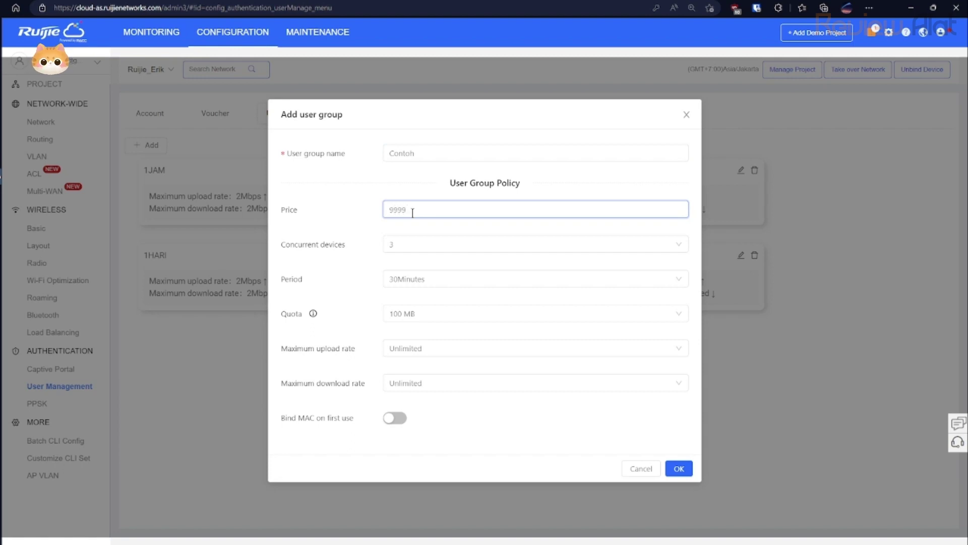
type("9")
left_click(427, 245)
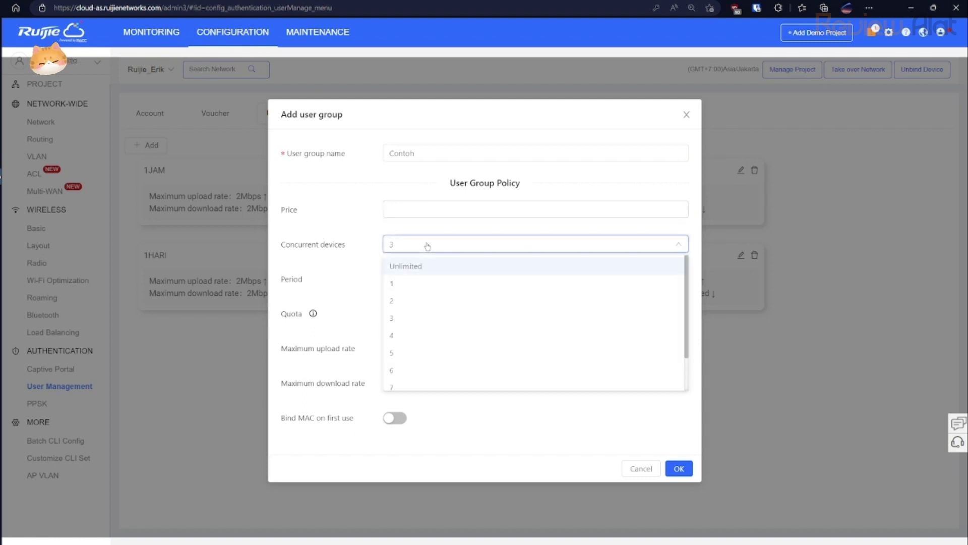
left_click(410, 209)
type("1")
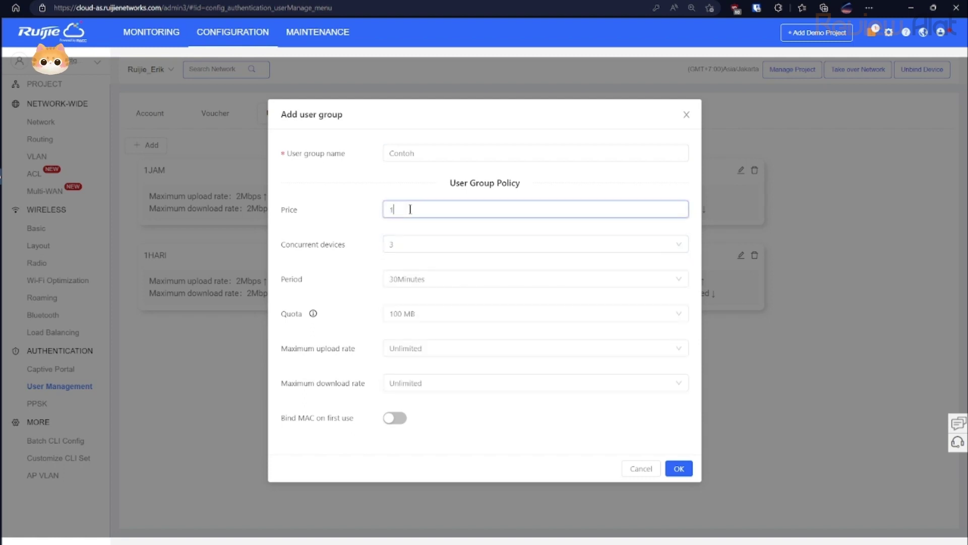
Allow 1 concurrent device and set a custom 1-minute period.
left_click(411, 247)
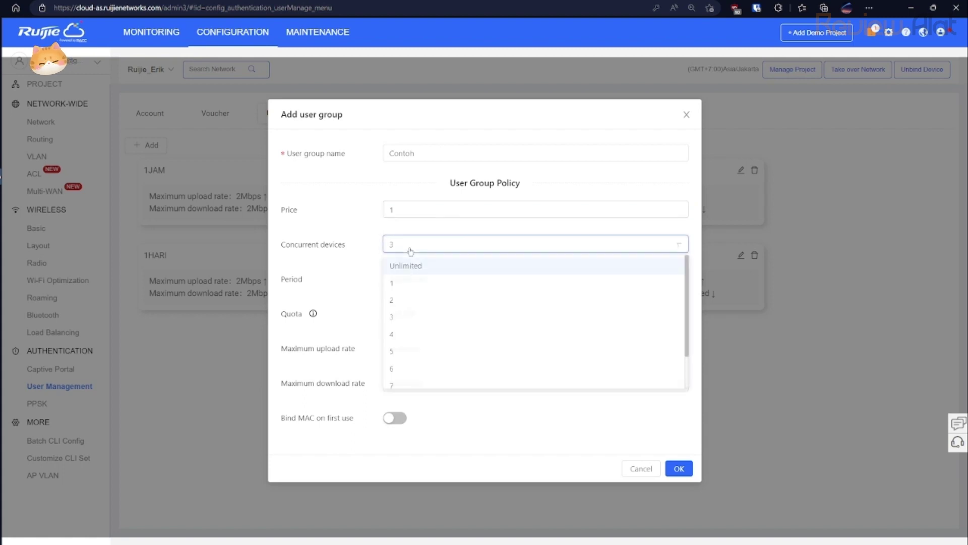
left_click(403, 284)
left_click(413, 278)
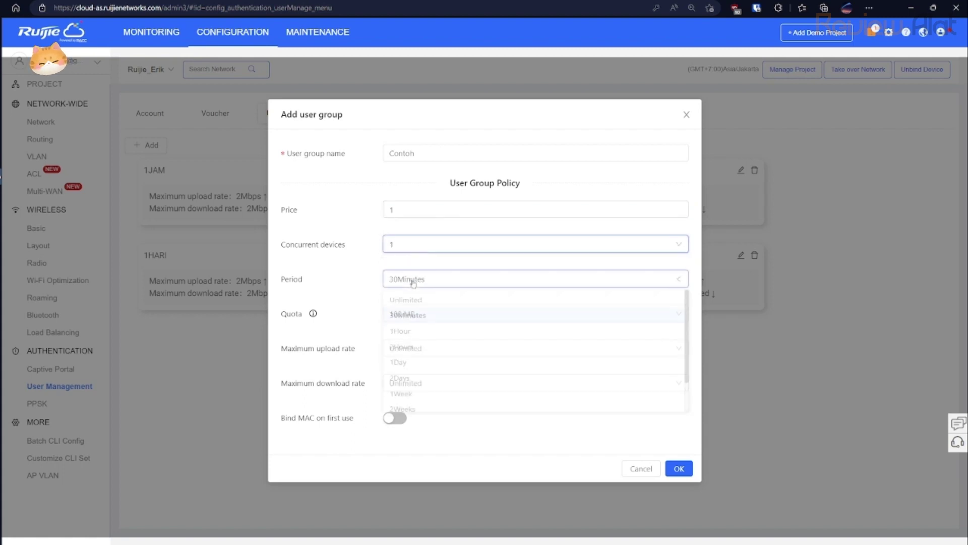
left_click(418, 322)
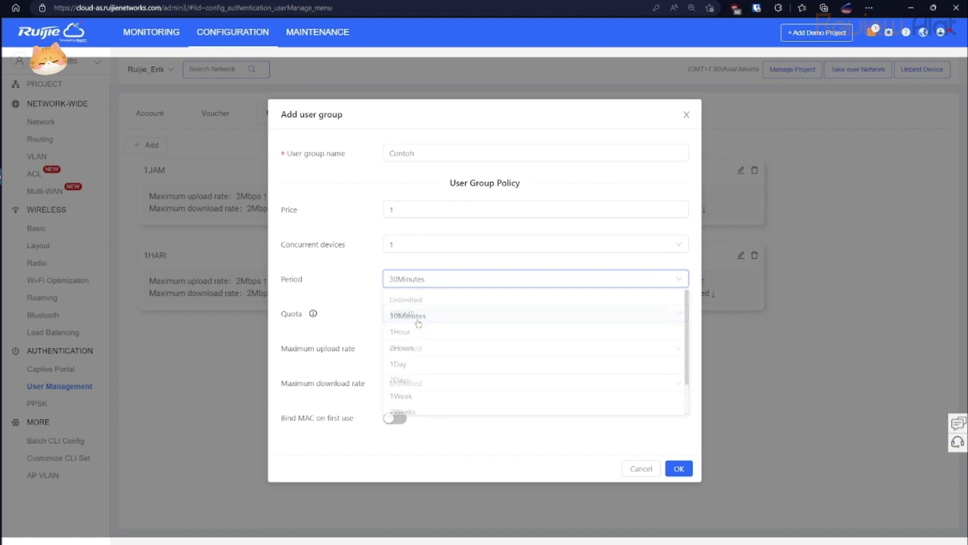
left_click(416, 279)
scroll(432, 404, "down", 2)
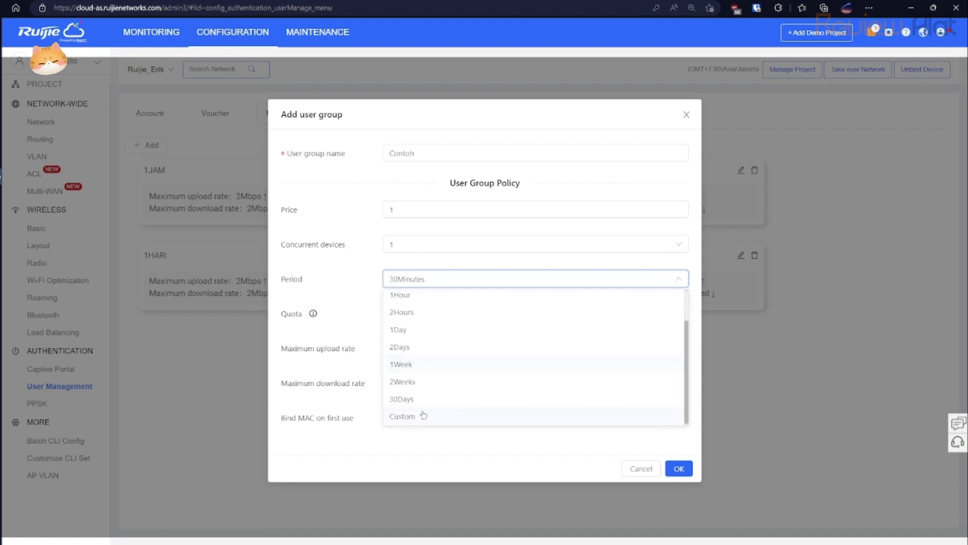
left_click(419, 419)
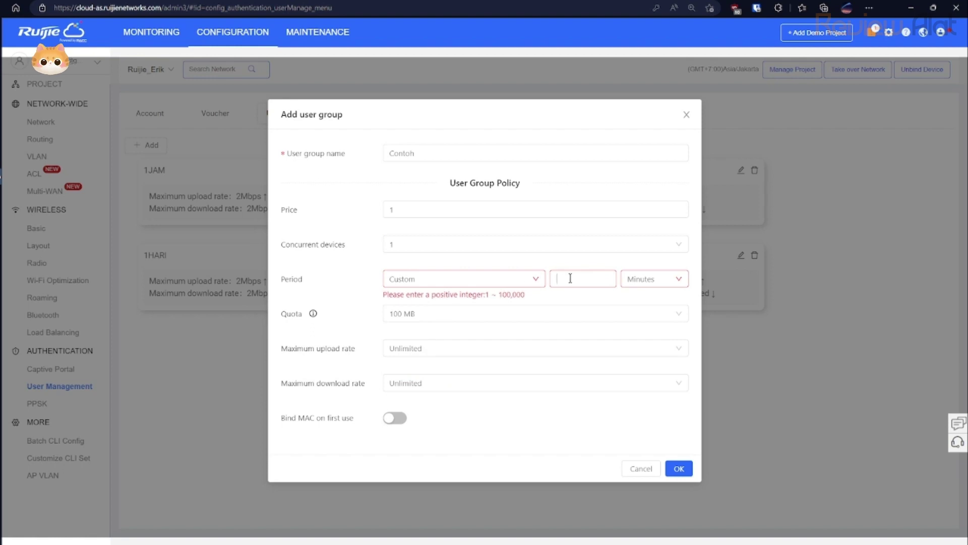
type("1")
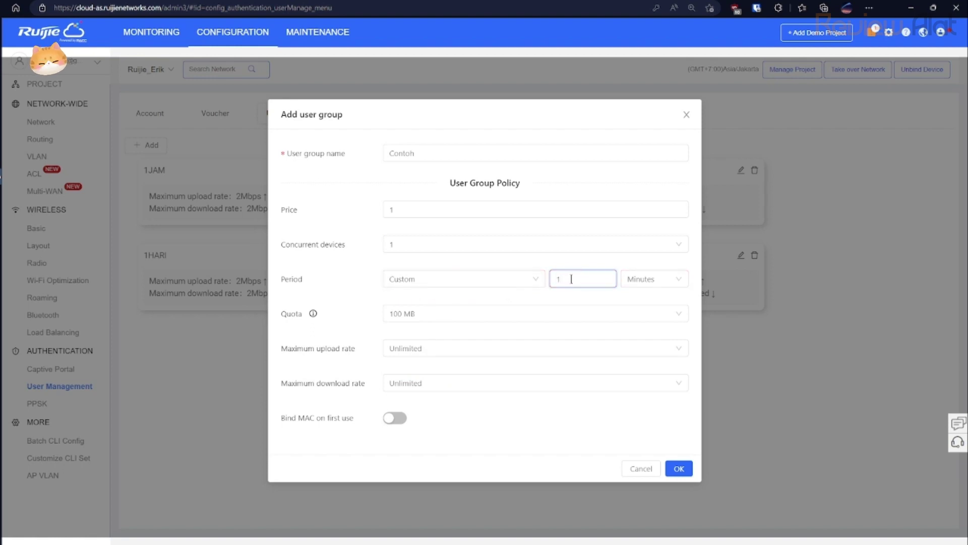
Set unlimited quota with 1 Mbps upload and download limits, and save the group.
left_click(427, 315)
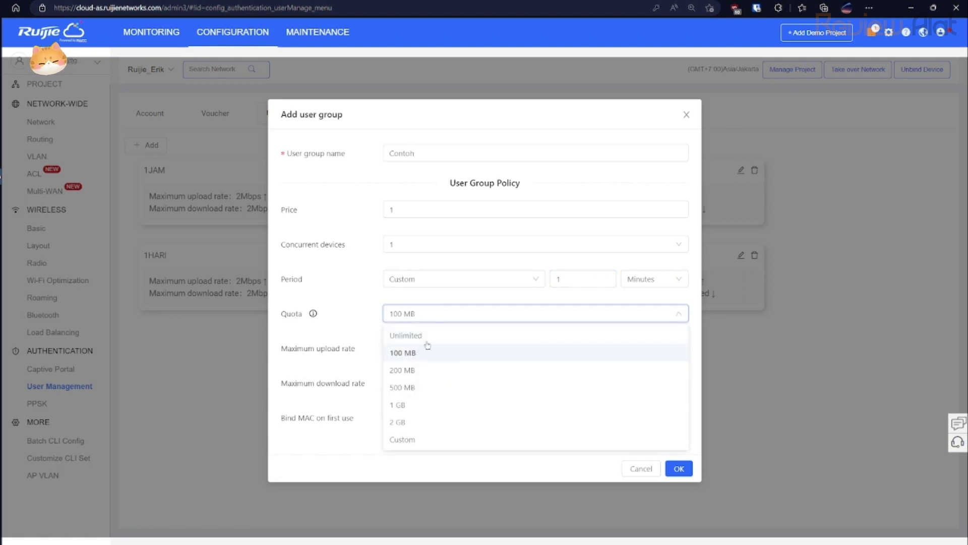
mouse_move(314, 316)
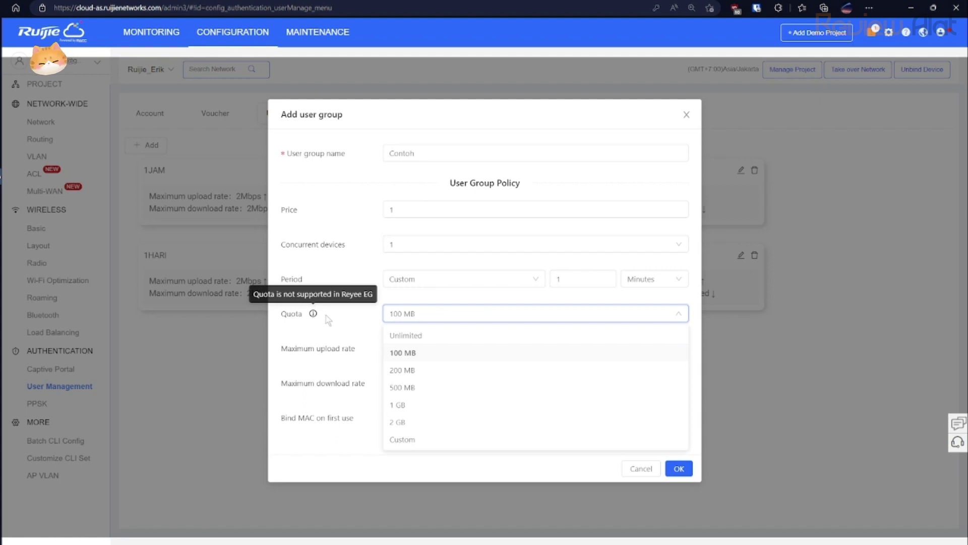
left_click(391, 335)
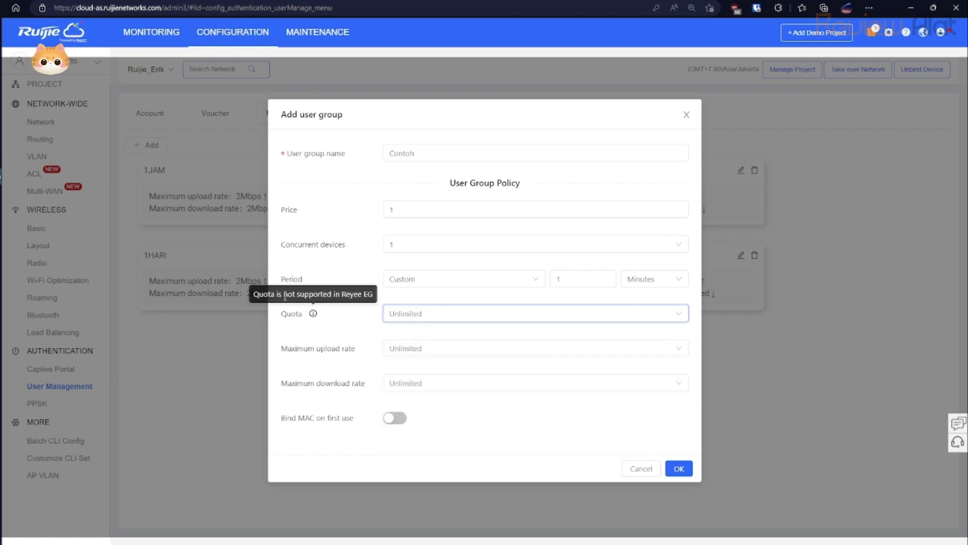
left_click_drag(257, 298, 374, 299)
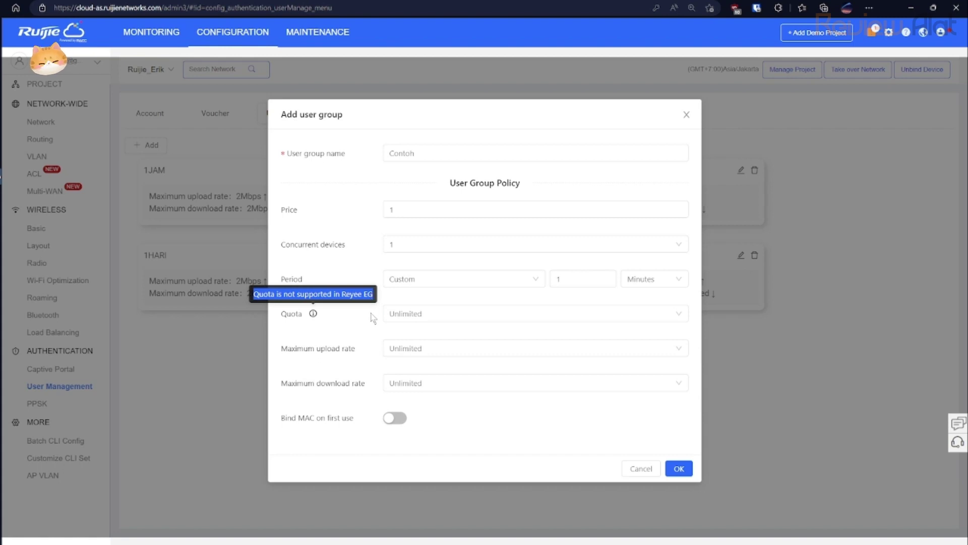
left_click(373, 317)
left_click(417, 349)
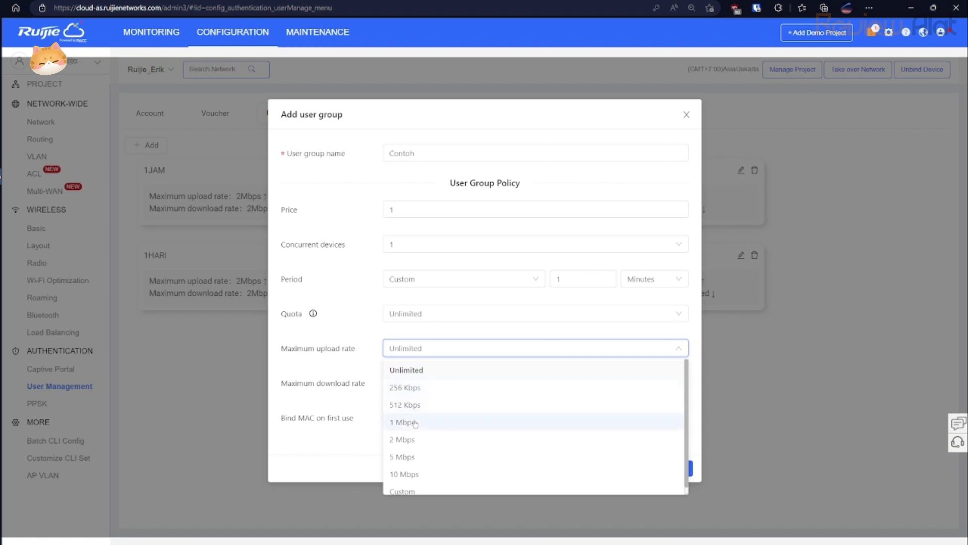
left_click(415, 422)
left_click(417, 386)
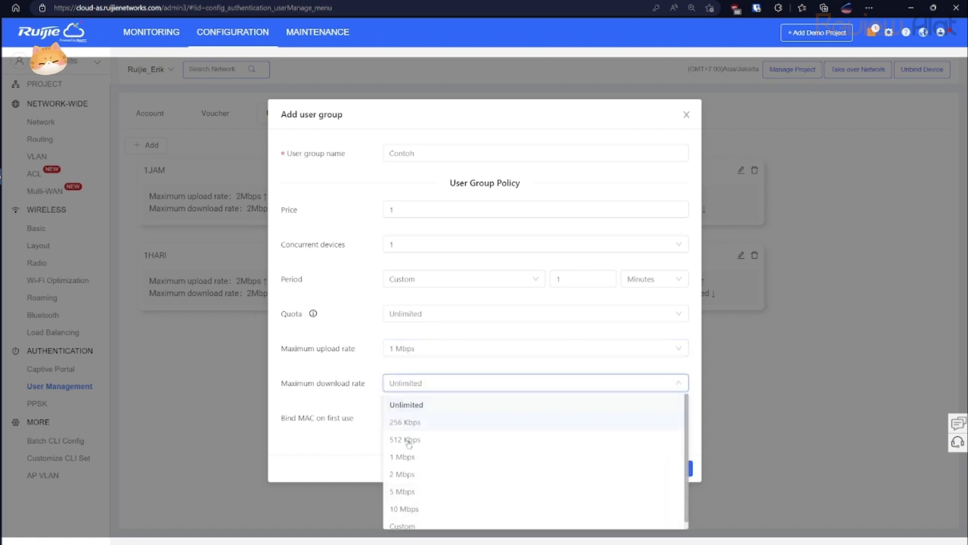
left_click(409, 458)
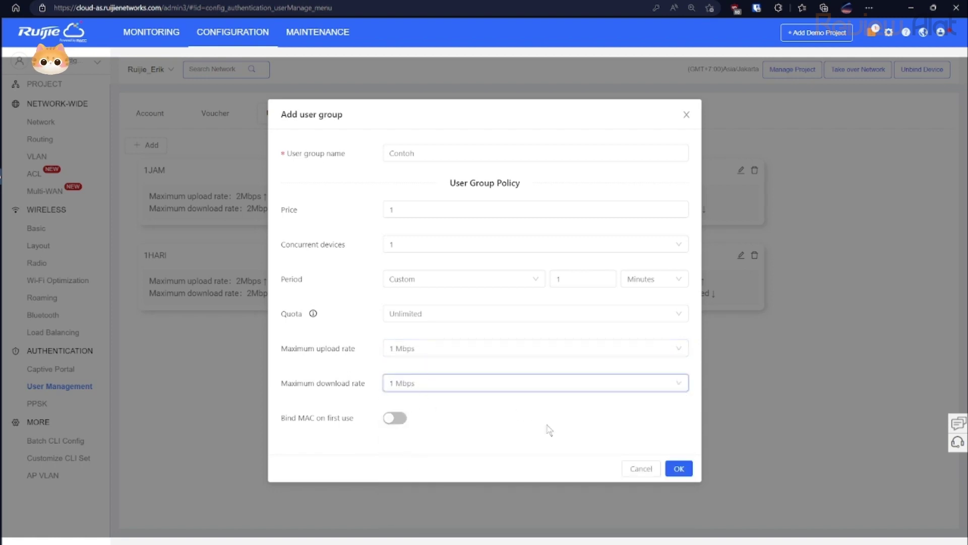
left_click(677, 470)
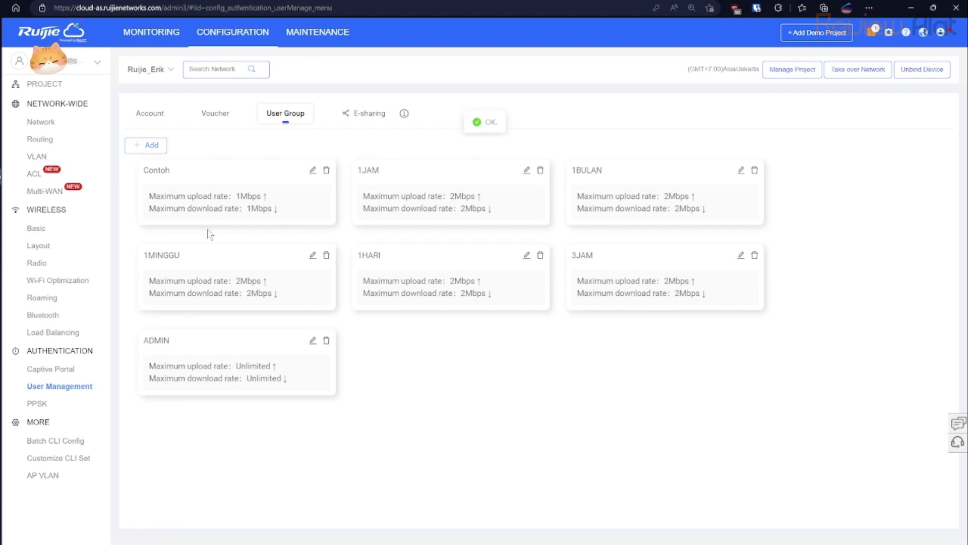
Start a new voucher of quantity 1 assigned to the Contoh user group.
left_click(215, 116)
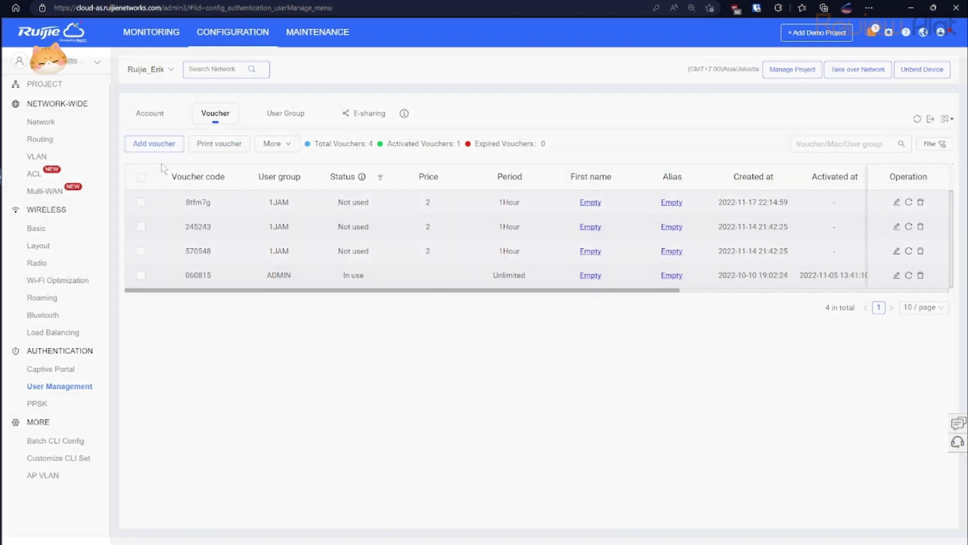
left_click(161, 146)
left_click(403, 245)
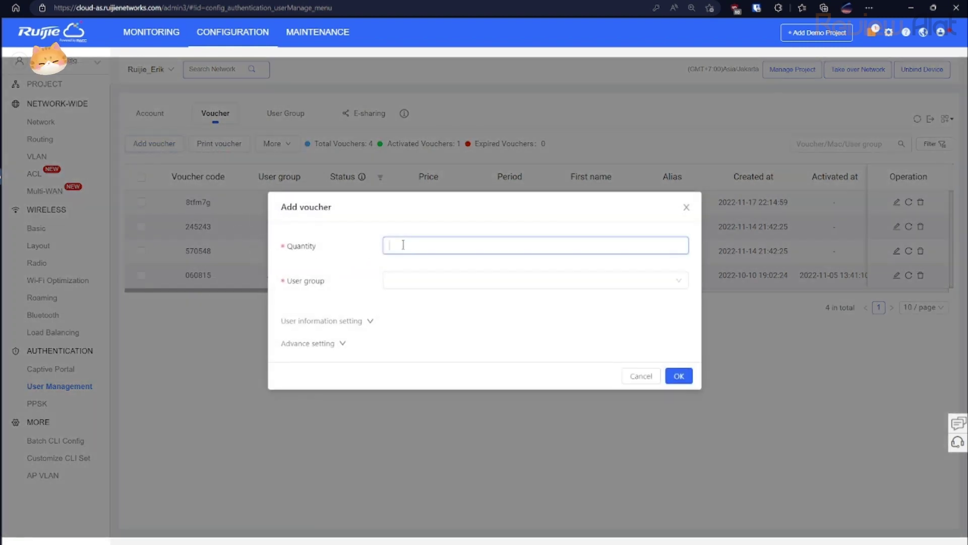
left_click(410, 281)
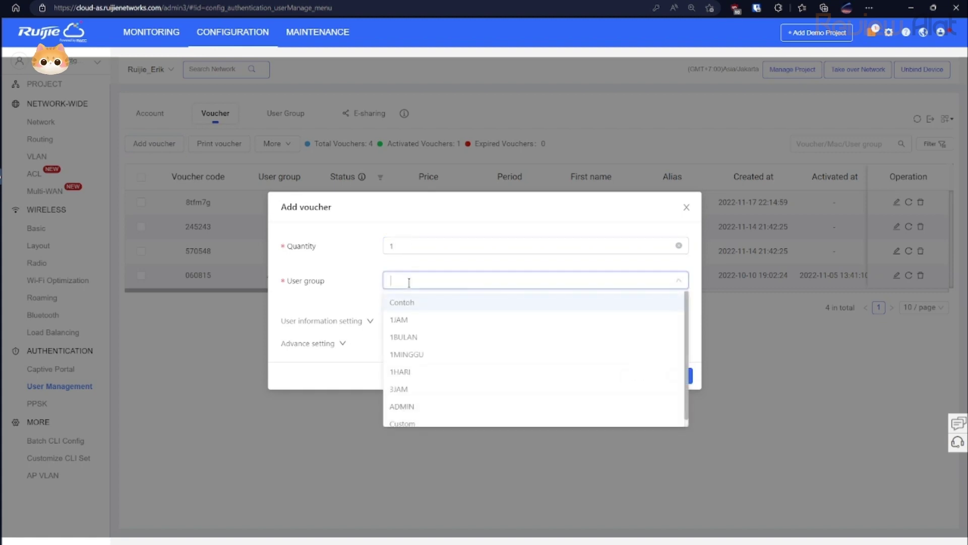
left_click(413, 305)
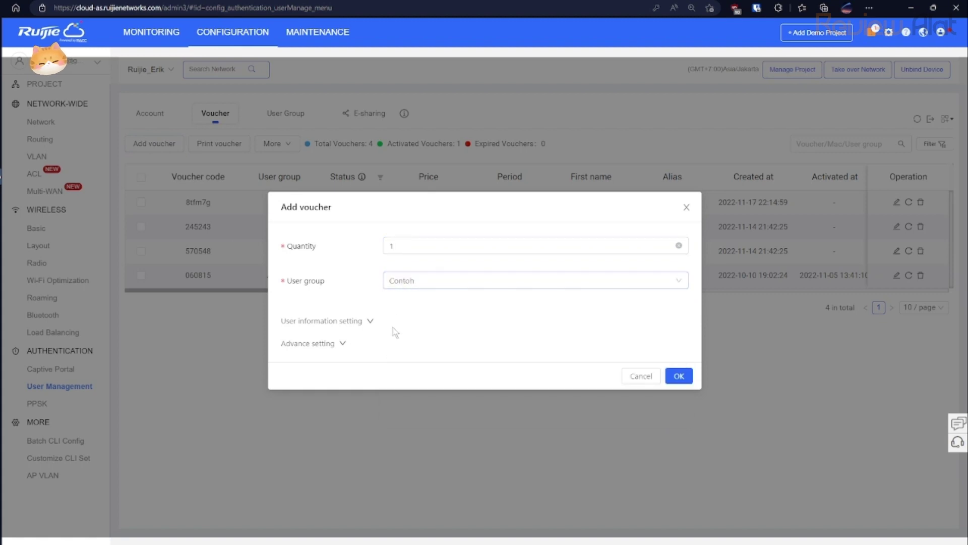
Set the voucher code type to Numeric 0-9 and create the voucher.
left_click(371, 321)
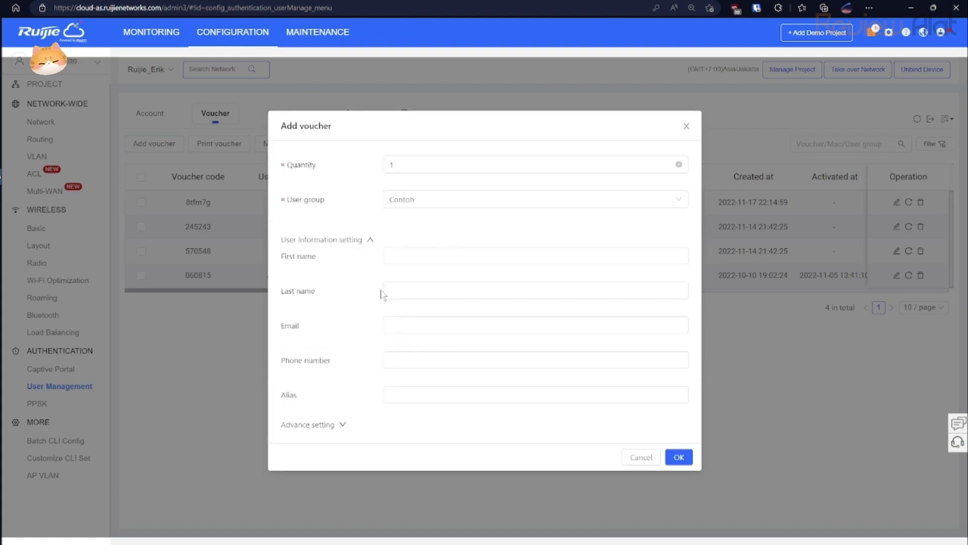
left_click(342, 425)
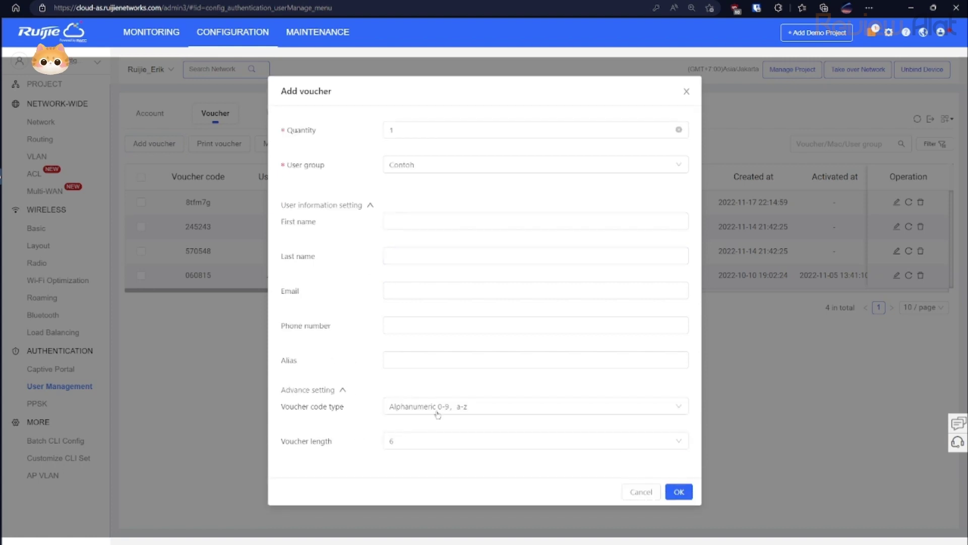
left_click(525, 407)
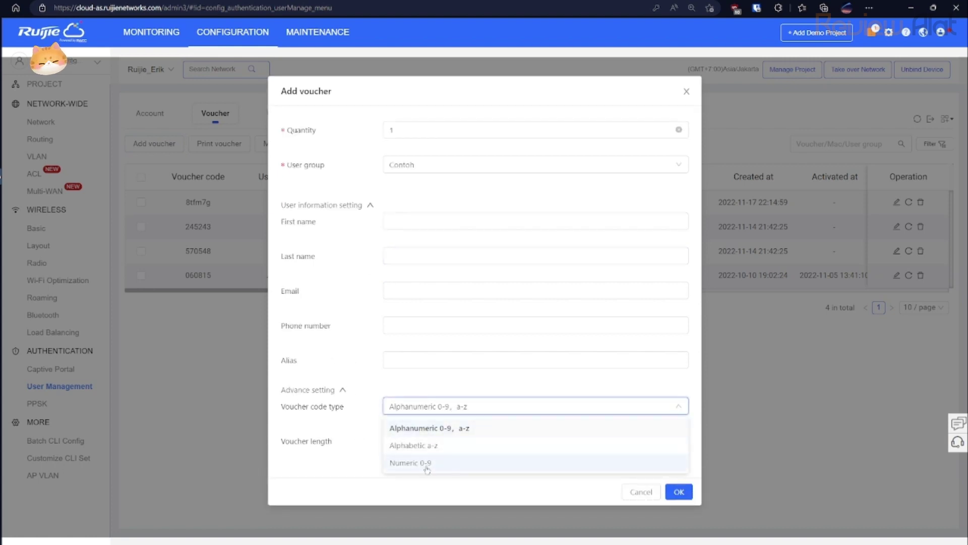
left_click(428, 462)
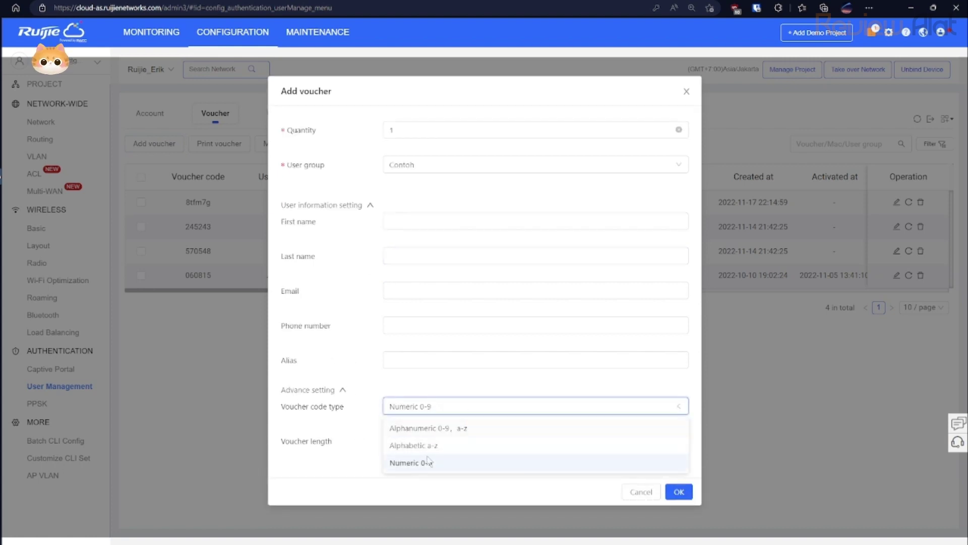
left_click(679, 492)
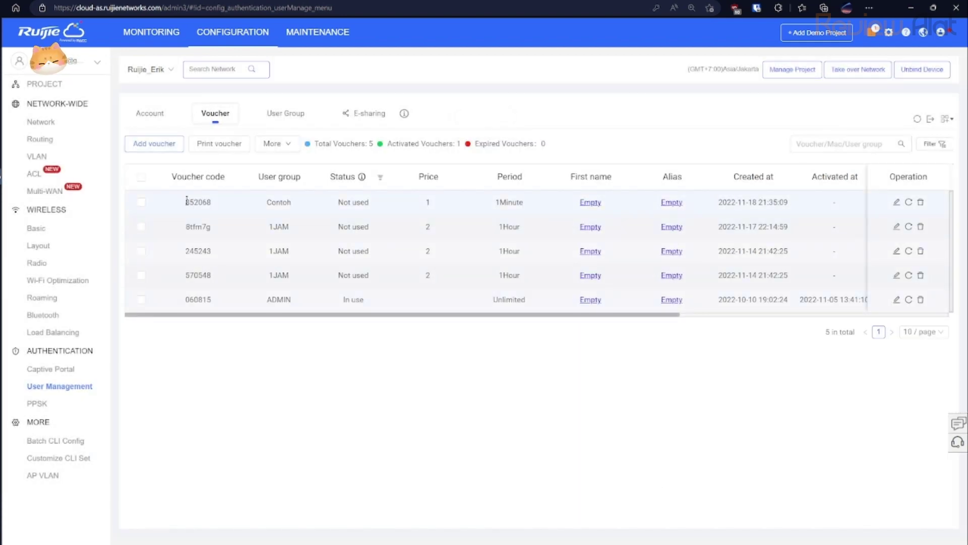
left_click_drag(187, 202, 198, 201)
Select the Contoh voucher and the three 1JAM vouchers for printing.
left_click(141, 201)
left_click(142, 226)
left_click(142, 251)
left_click(141, 275)
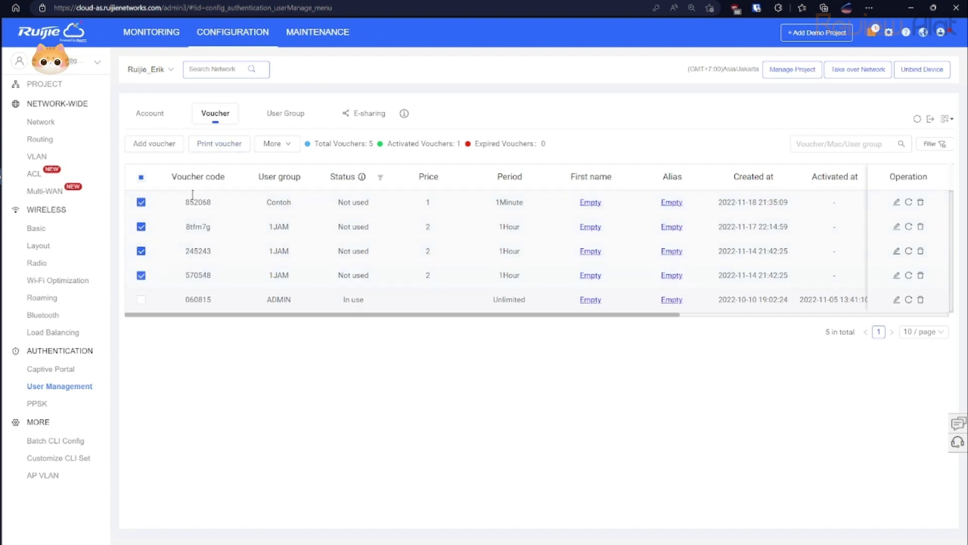
Print the selected vouchers using Print (A4) mode in two columns.
left_click(221, 147)
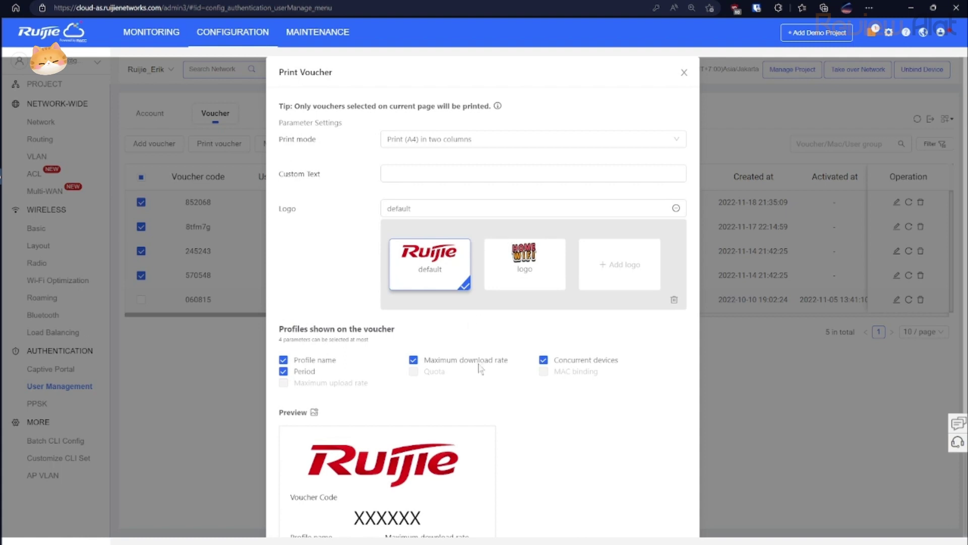
scroll(555, 353, "down", 3)
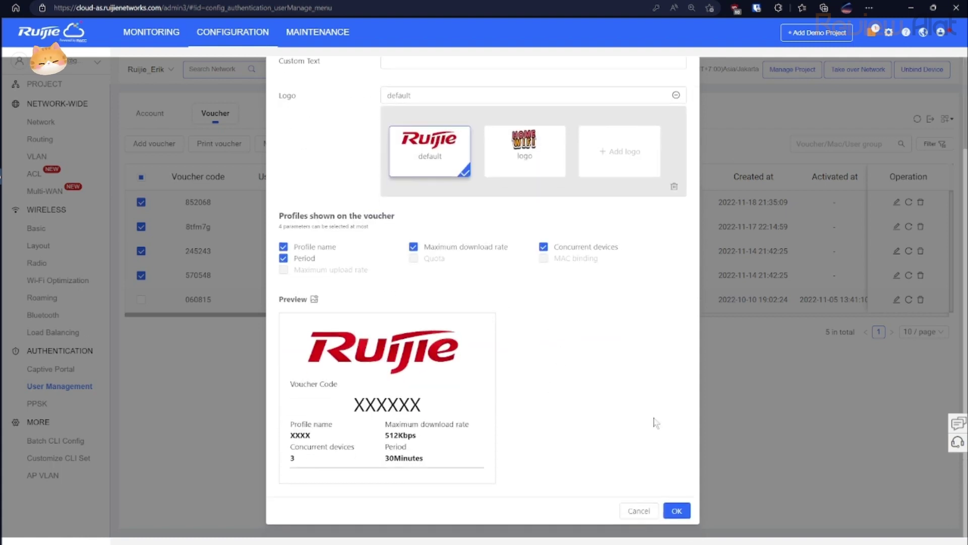
scroll(666, 429, "up", 2)
scroll(668, 432, "up", 1)
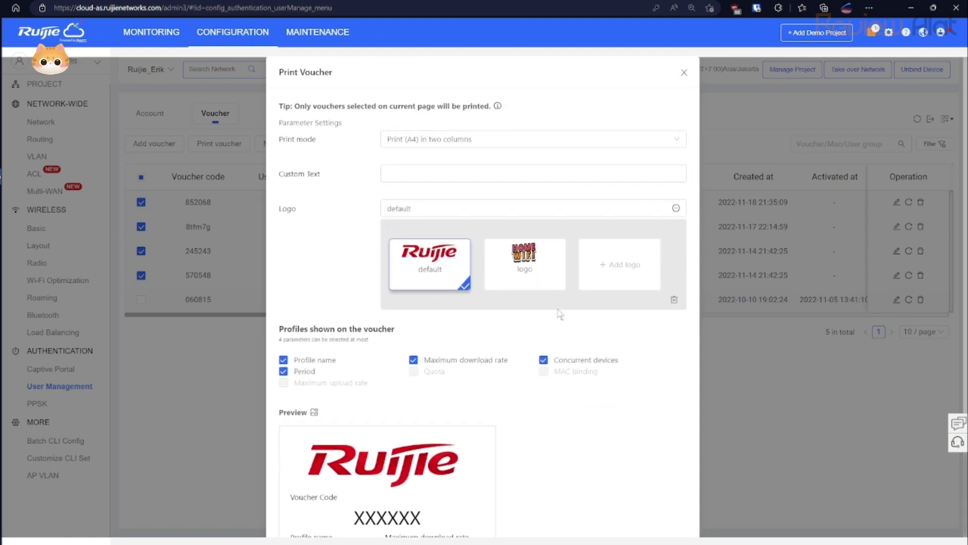
left_click(469, 137)
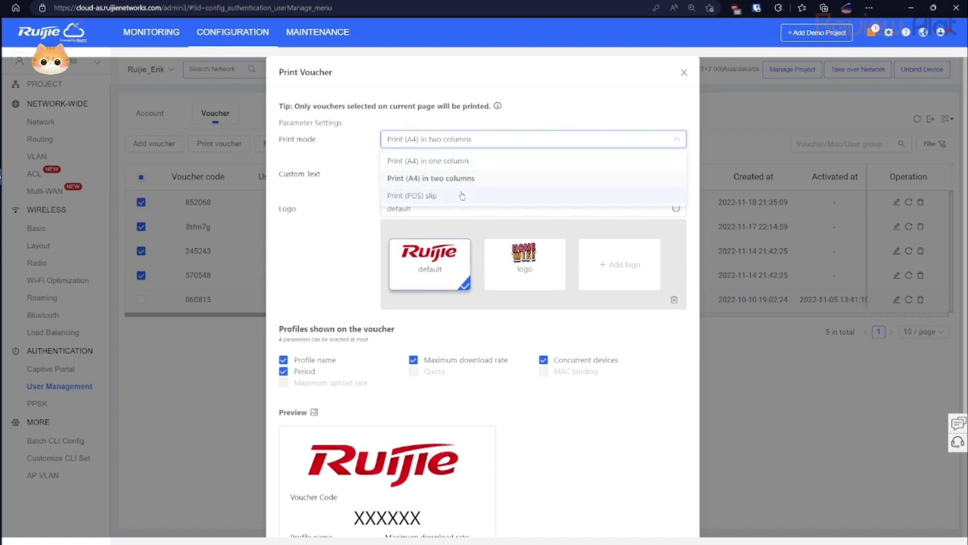
left_click(462, 196)
left_click(451, 144)
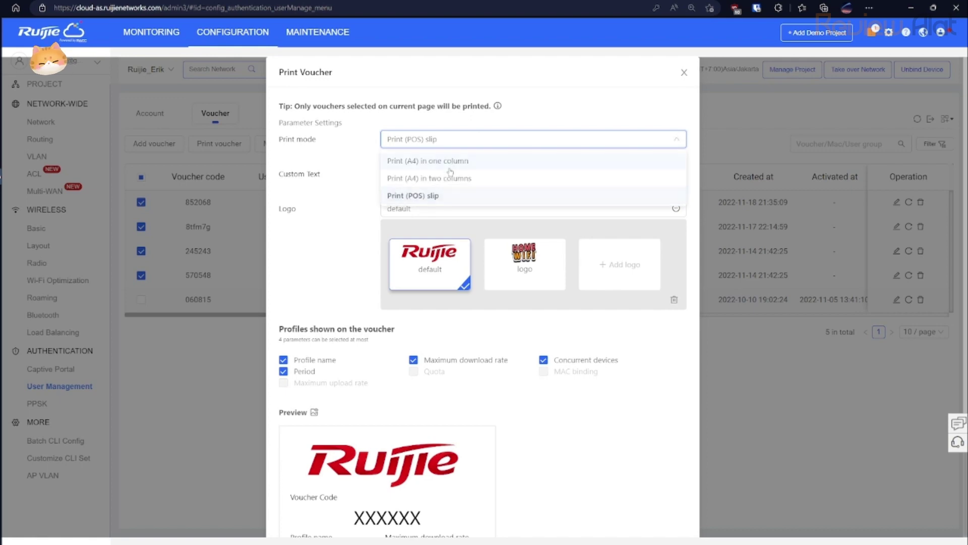
left_click(450, 177)
scroll(575, 382, "down", 3)
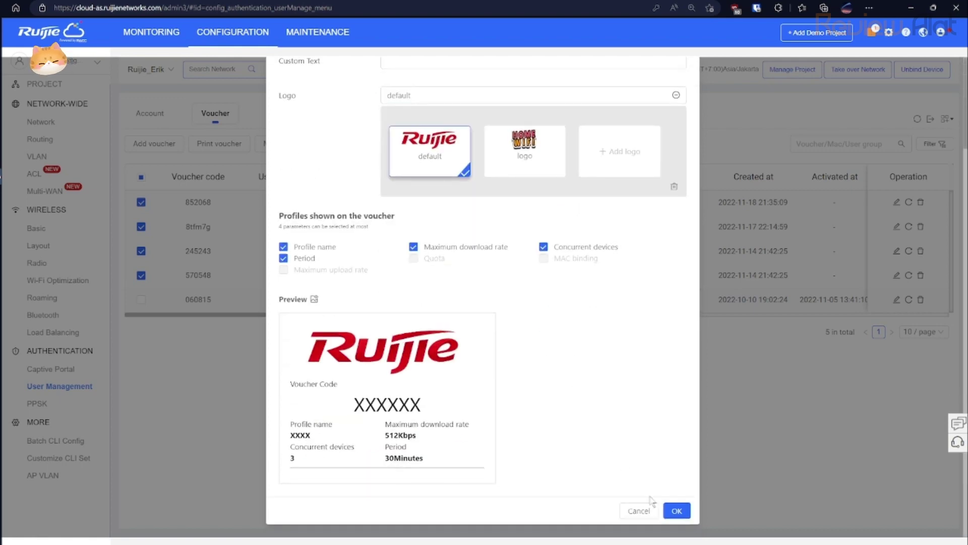
left_click(677, 511)
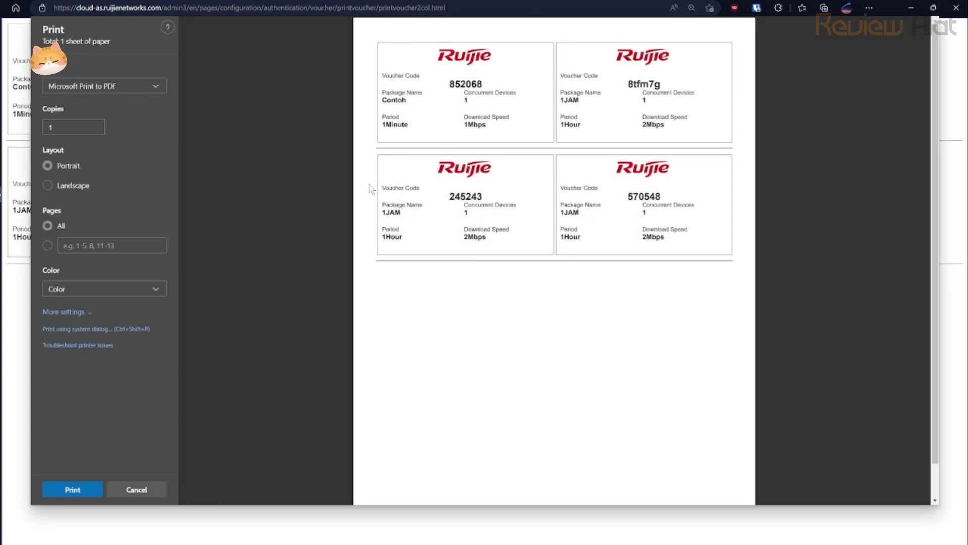
Cancel the Edge print dialog to leave the four-voucher sheet on screen.
left_click(137, 490)
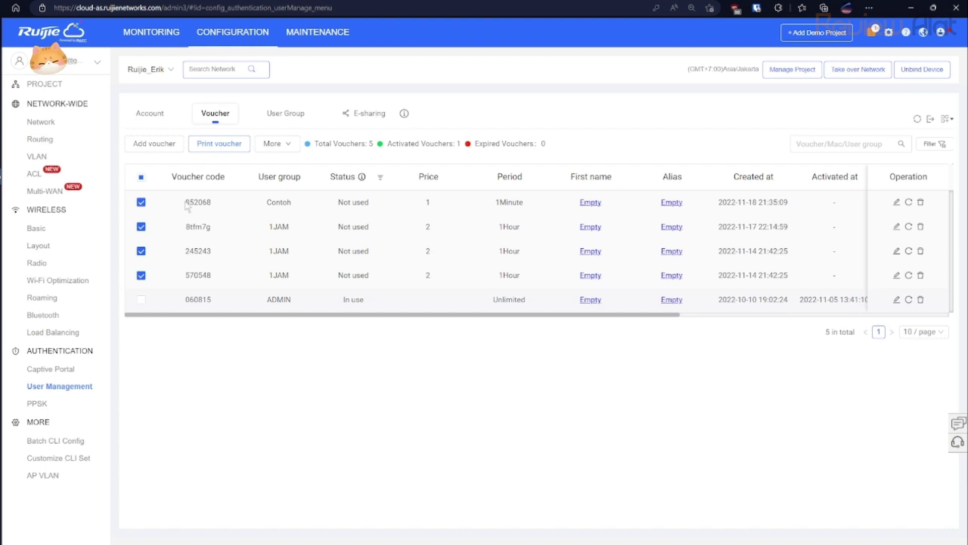
Select the Contoh voucher's full code in the voucher list, then deselect it.
left_click_drag(185, 202, 191, 201)
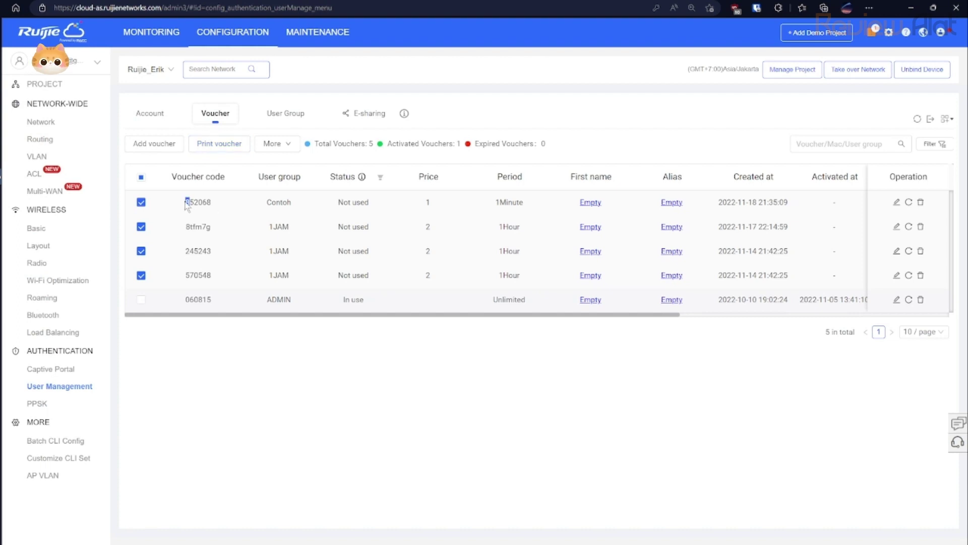
left_click(186, 201)
double_click(186, 202)
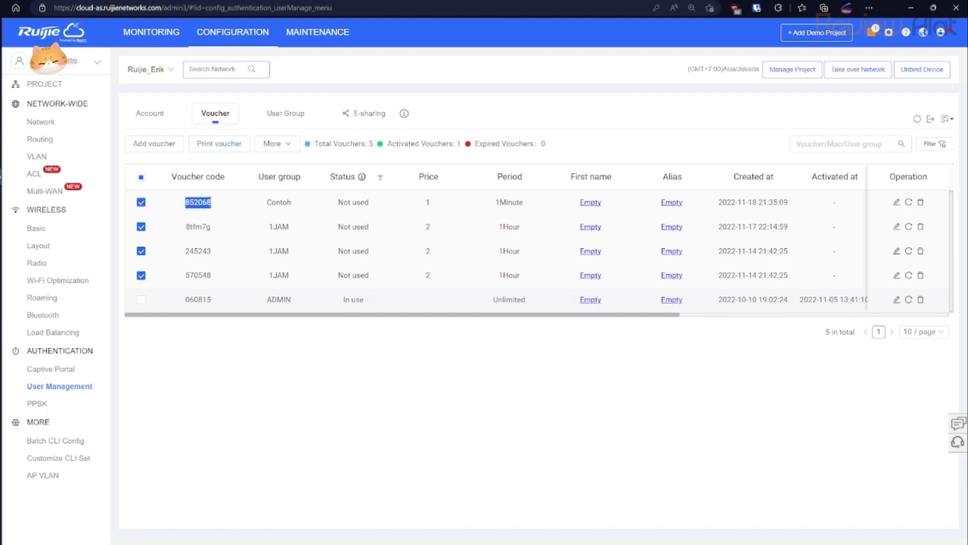
left_click(248, 352)
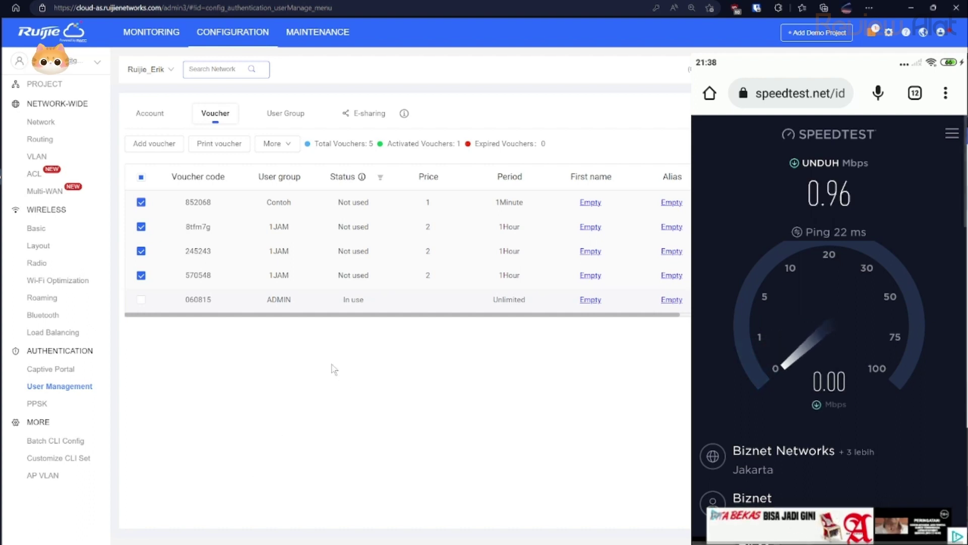
Scroll the voucher table right and left to review 852068's Expired status.
left_click_drag(497, 202, 525, 203)
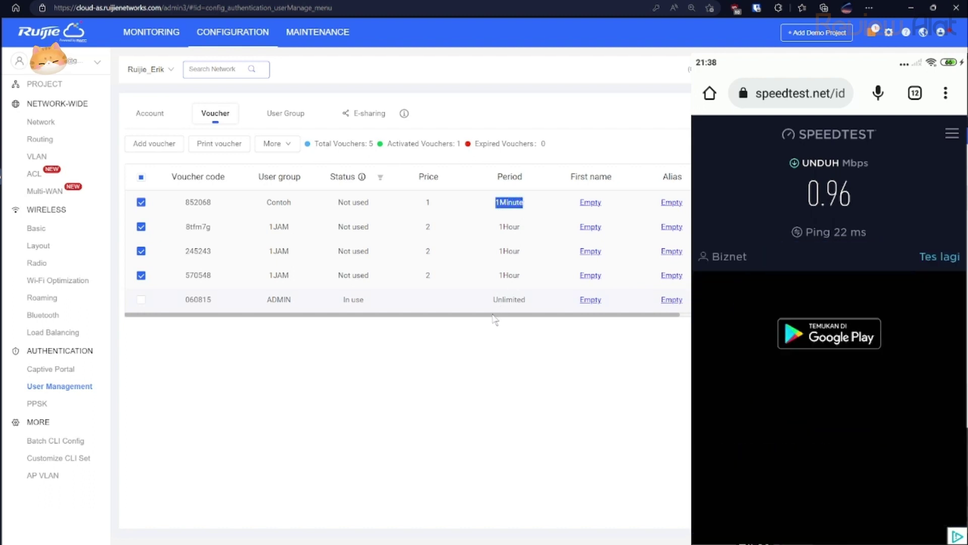
scroll(505, 318, "right", 5)
scroll(504, 317, "right", 2)
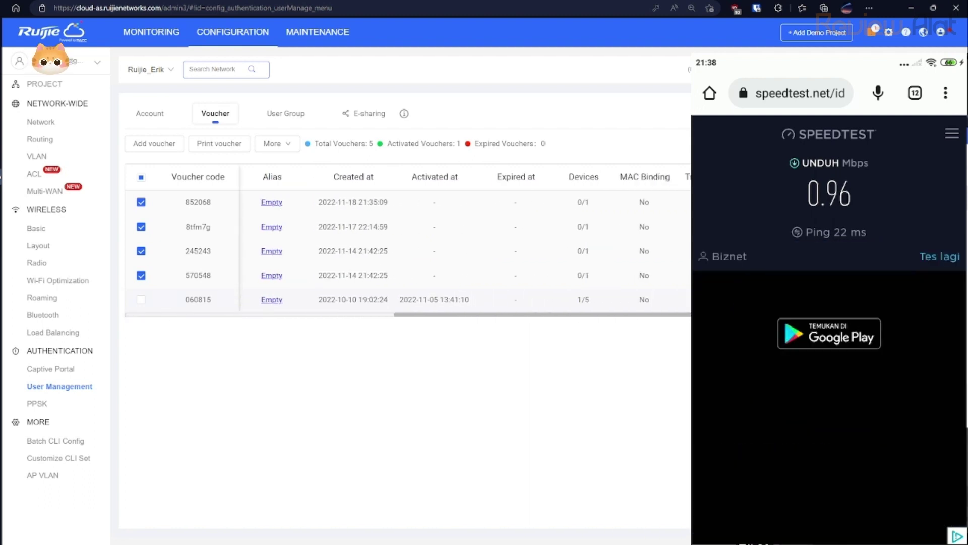
scroll(407, 240, "left", 3)
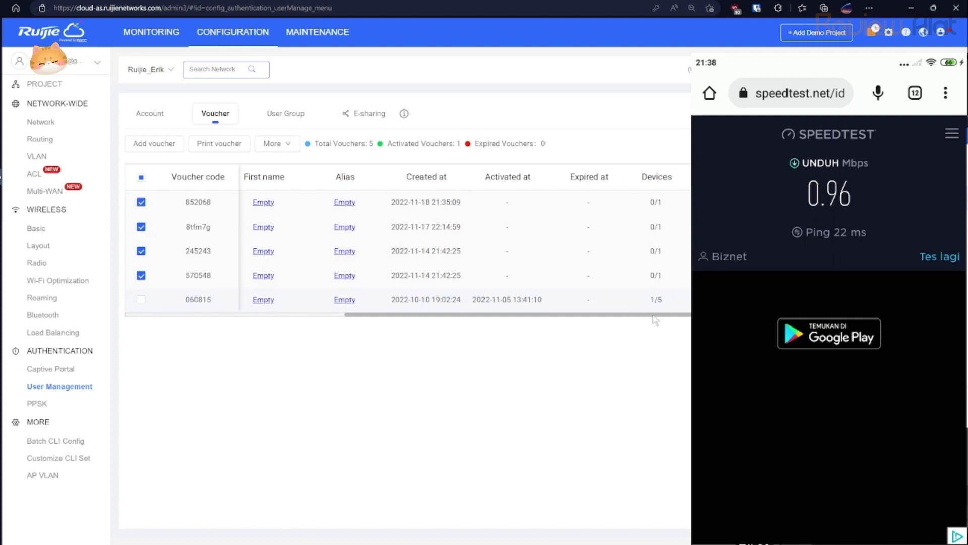
left_click_drag(654, 318, 404, 320)
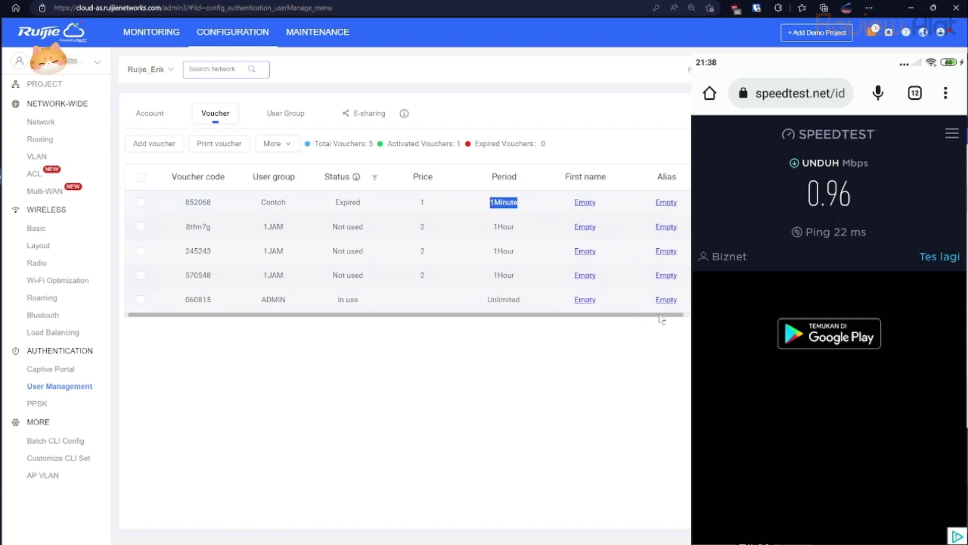
Scroll the voucher table right to reveal 852068's Activated at and Expired at times.
left_click_drag(646, 316, 704, 316)
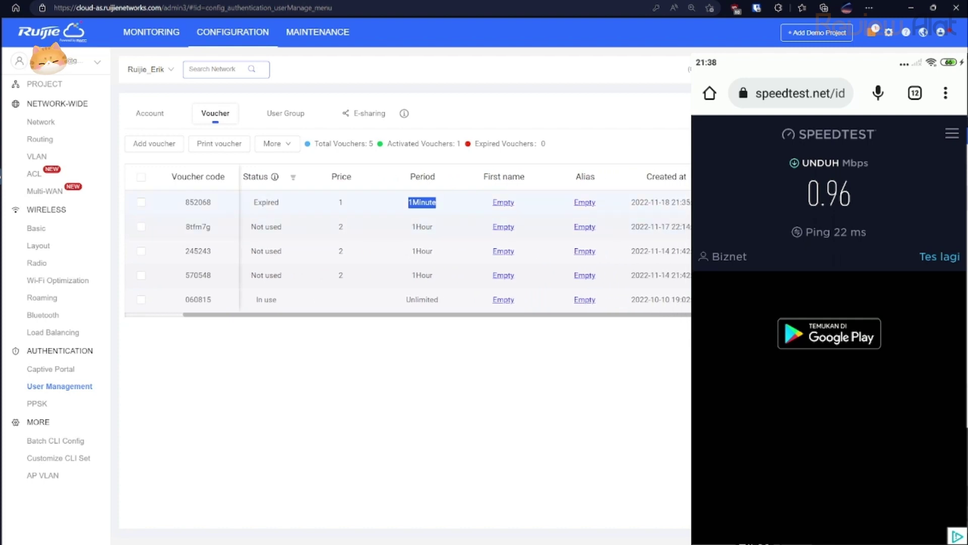
left_click_drag(703, 315, 777, 316)
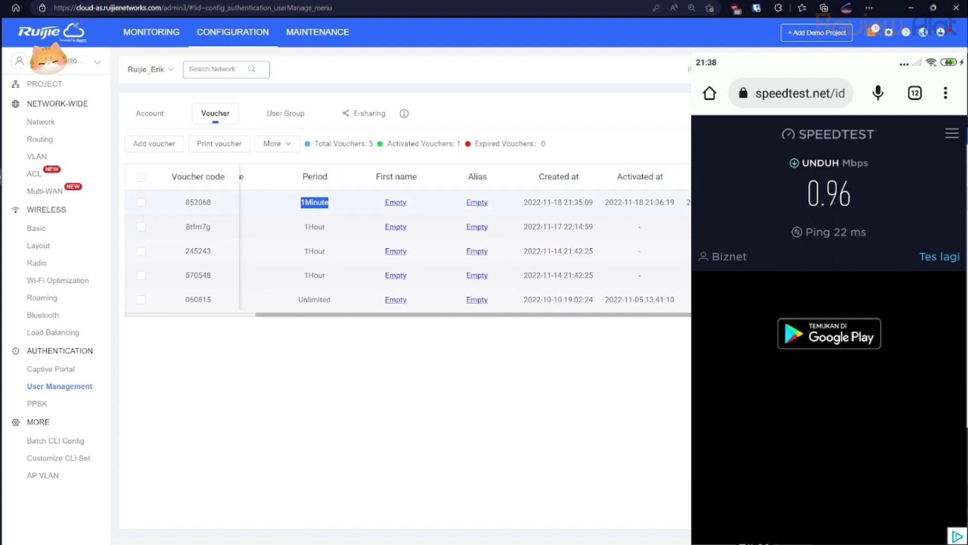
scroll(464, 242, "right", 4)
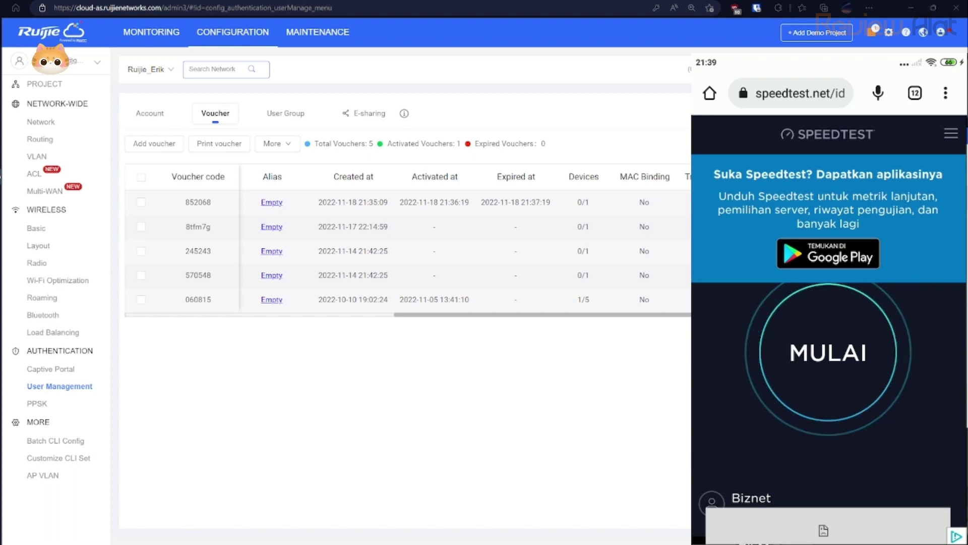
left_click(828, 352)
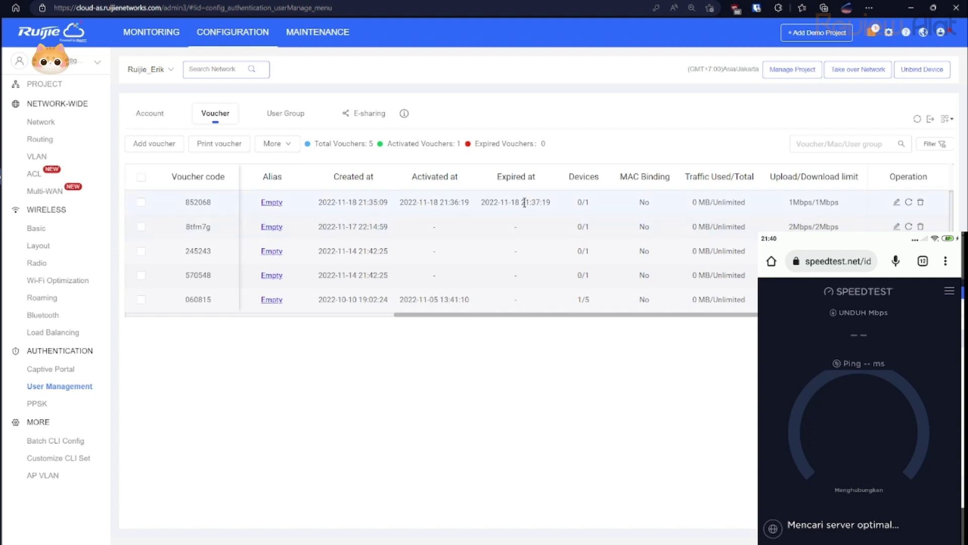
left_click_drag(522, 202, 540, 203)
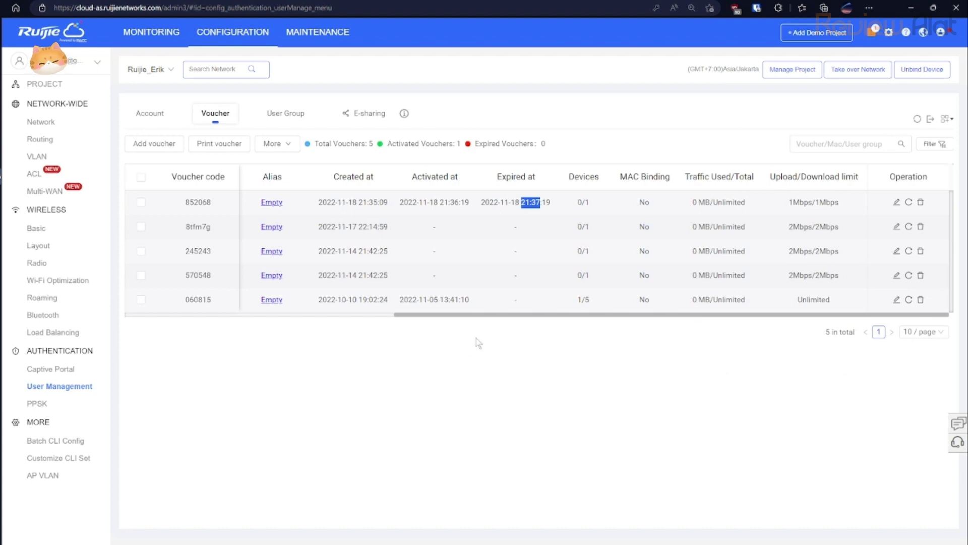
Check voucher 852068's available user groups in its edit form, closing it unchanged.
left_click(557, 207)
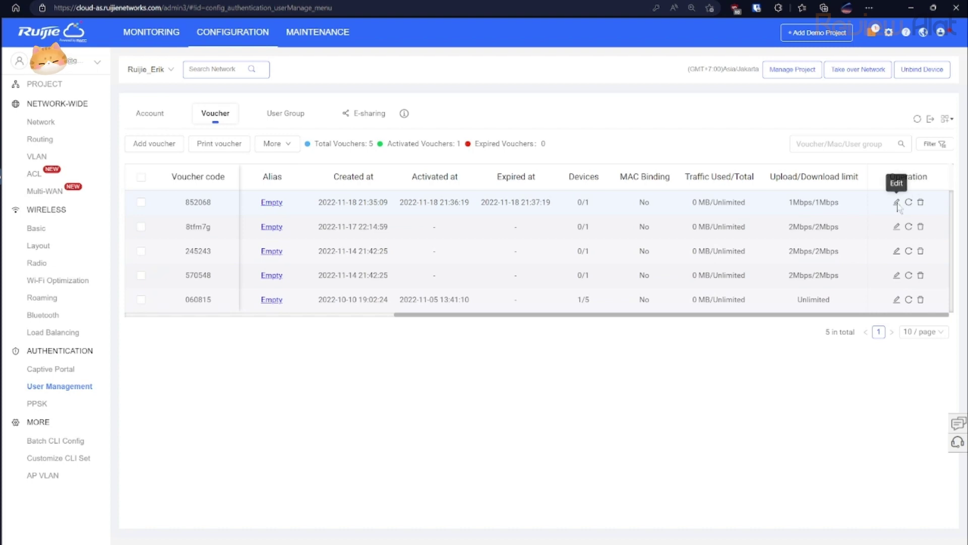
left_click(897, 202)
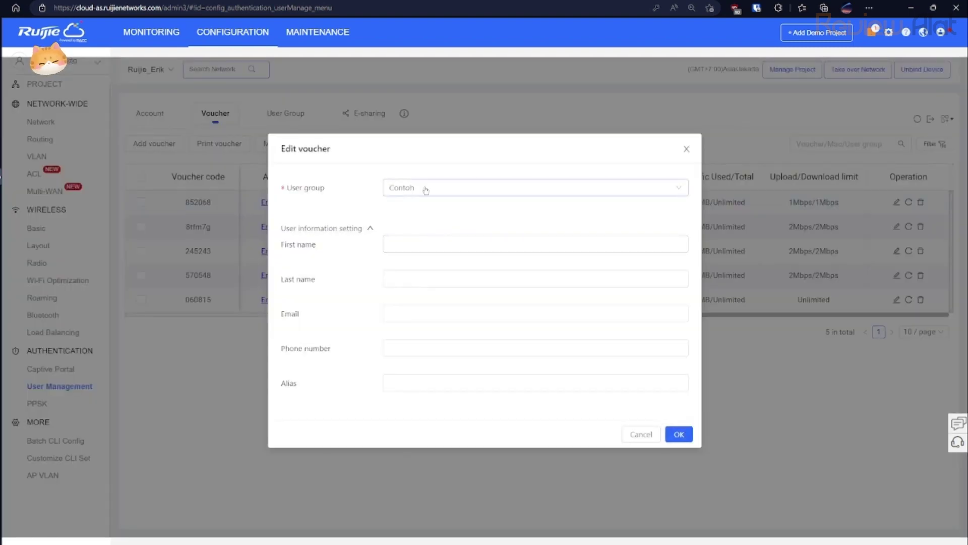
left_click(436, 190)
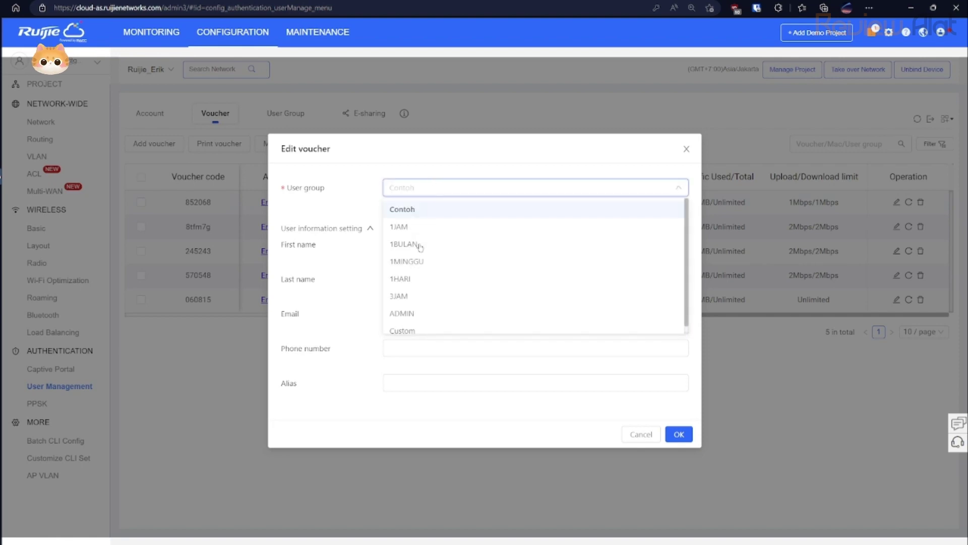
left_click(688, 151)
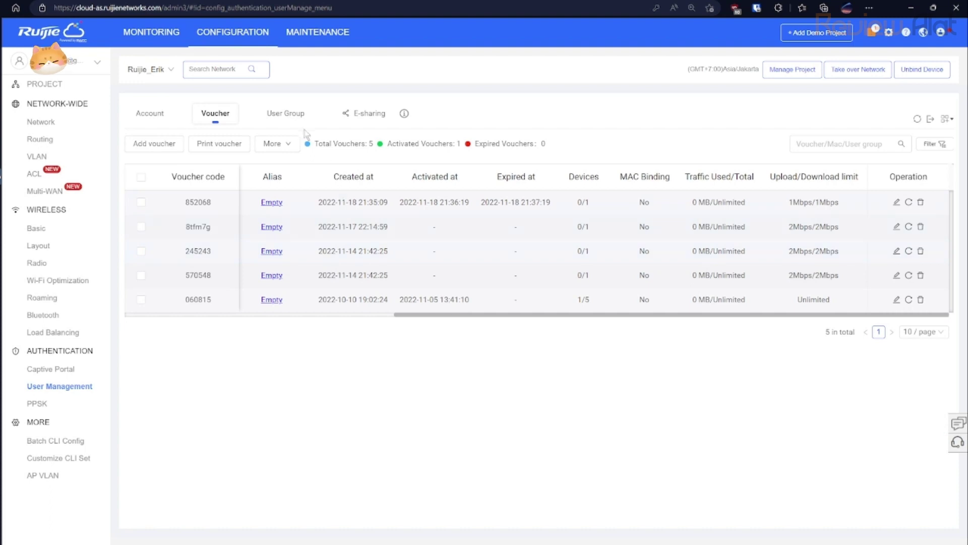
View the User Group rate limits, then the Voucher and Account lists.
left_click(298, 119)
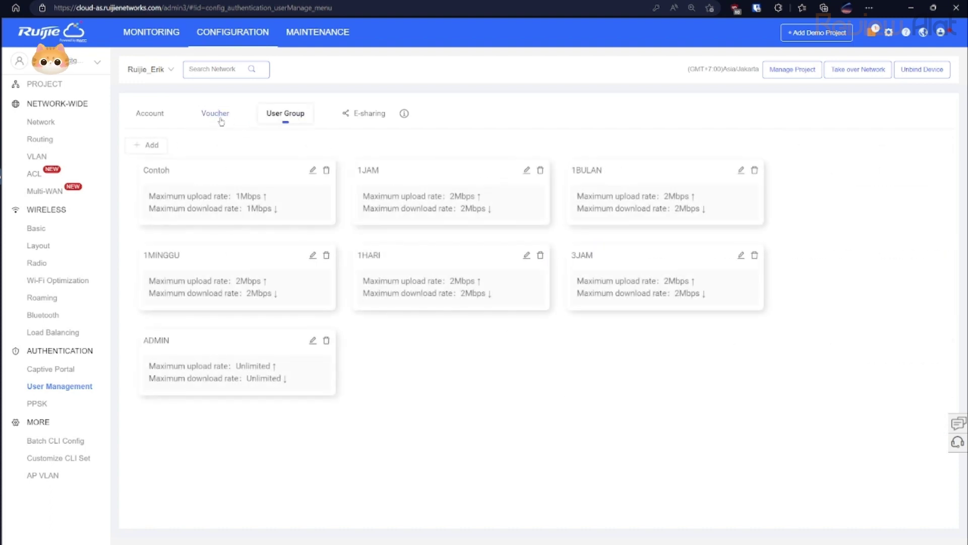
left_click(221, 120)
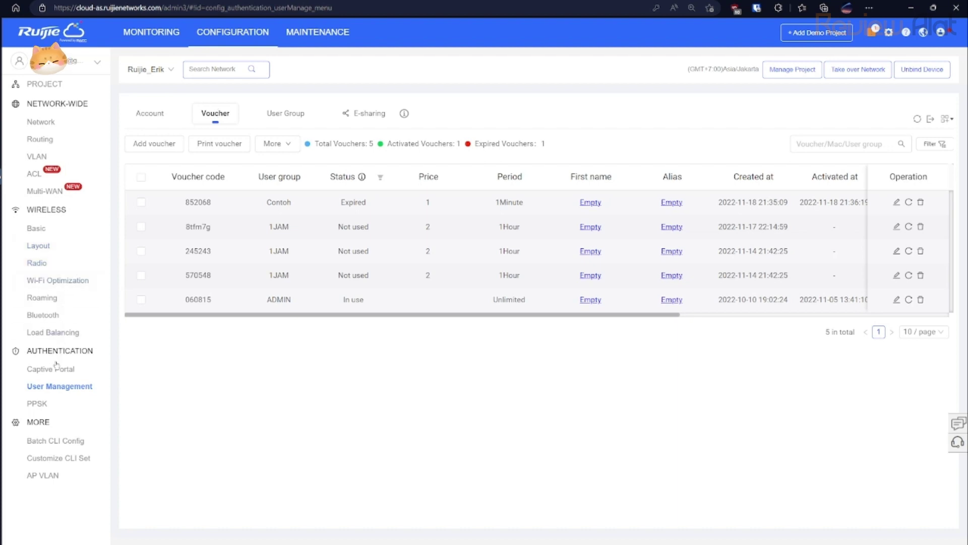
left_click(157, 122)
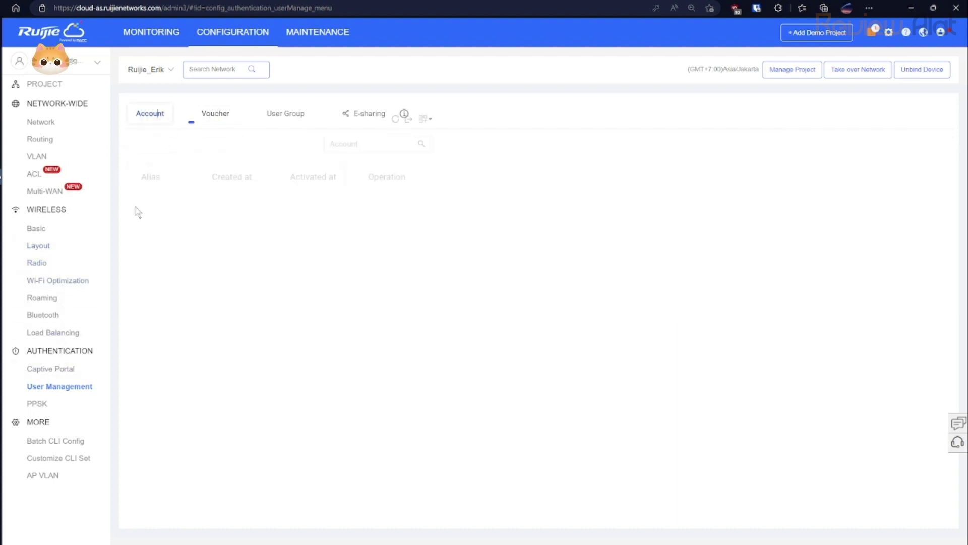
Navigate through User Management to the network's Captive Portal list.
left_click(66, 374)
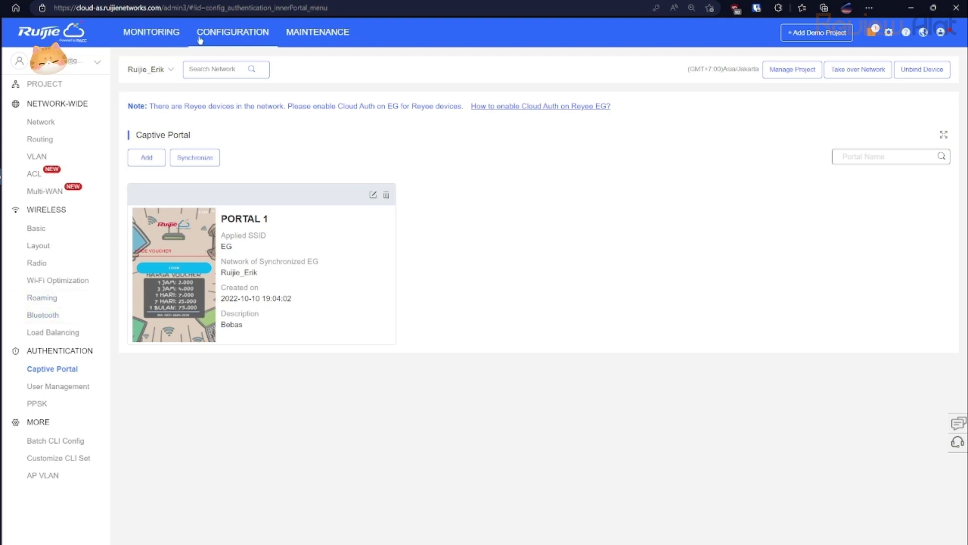
left_click(168, 42)
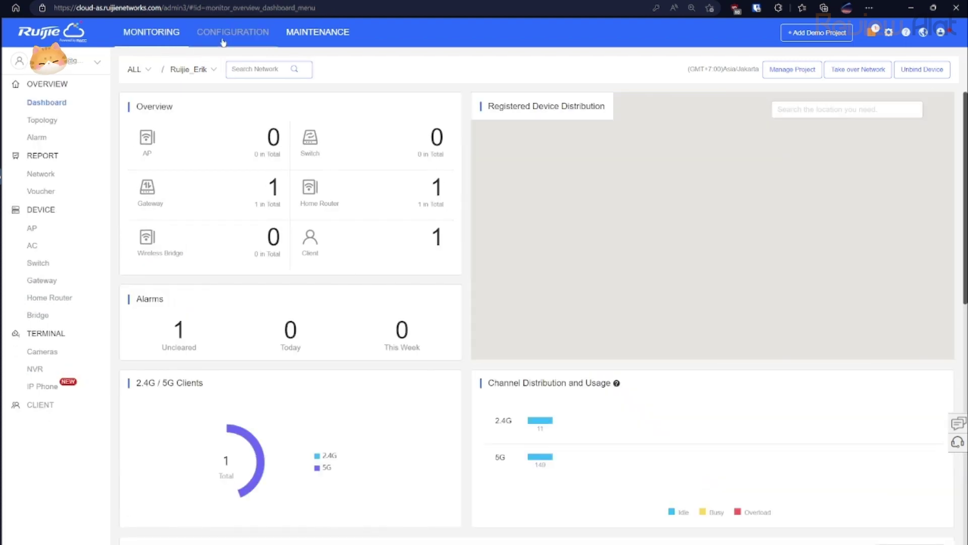
left_click(223, 42)
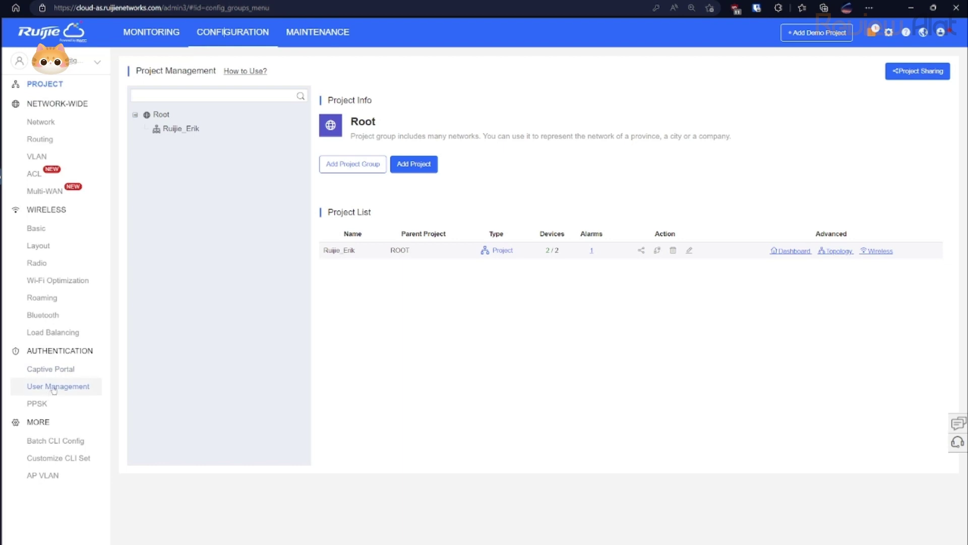
left_click(56, 388)
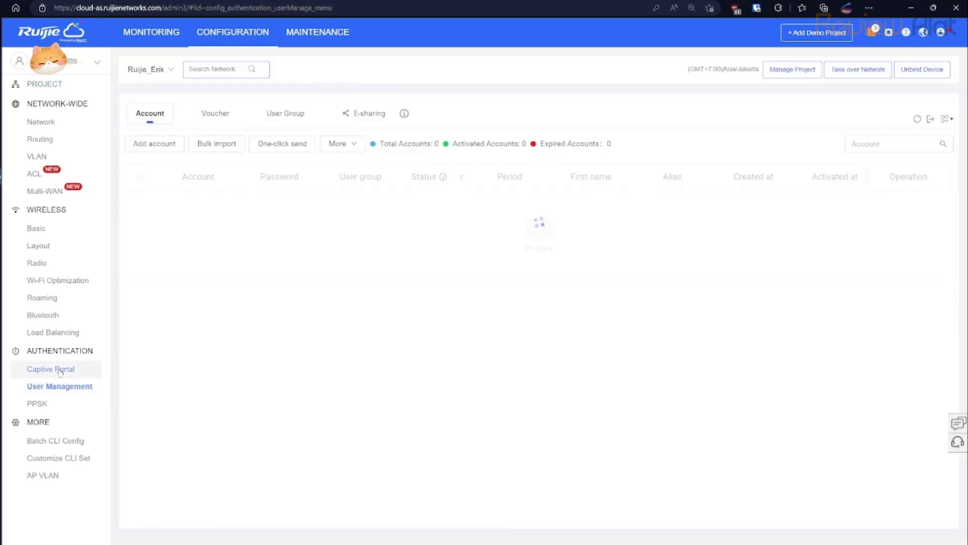
left_click(60, 371)
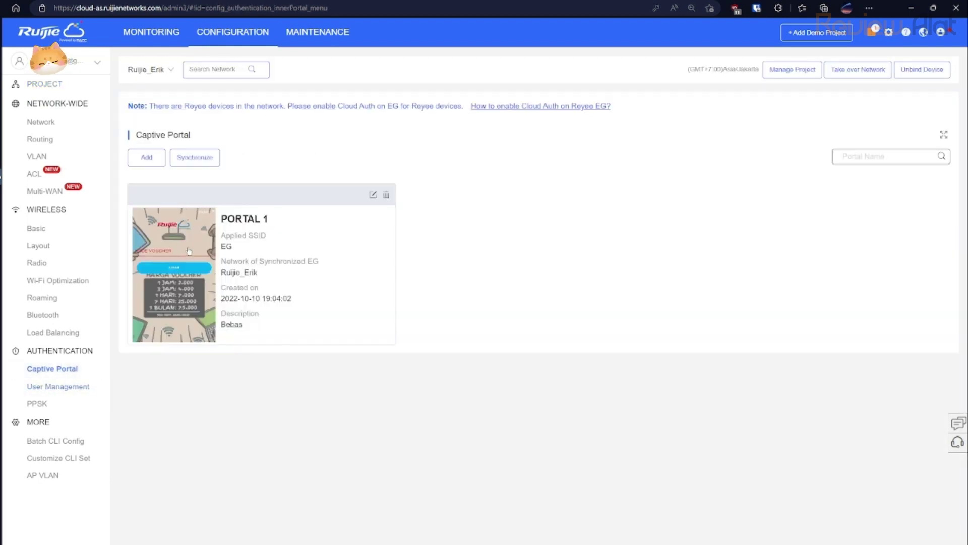
Review PORTAL 1's settings without saving, then return to the Monitoring dashboard.
left_click(373, 195)
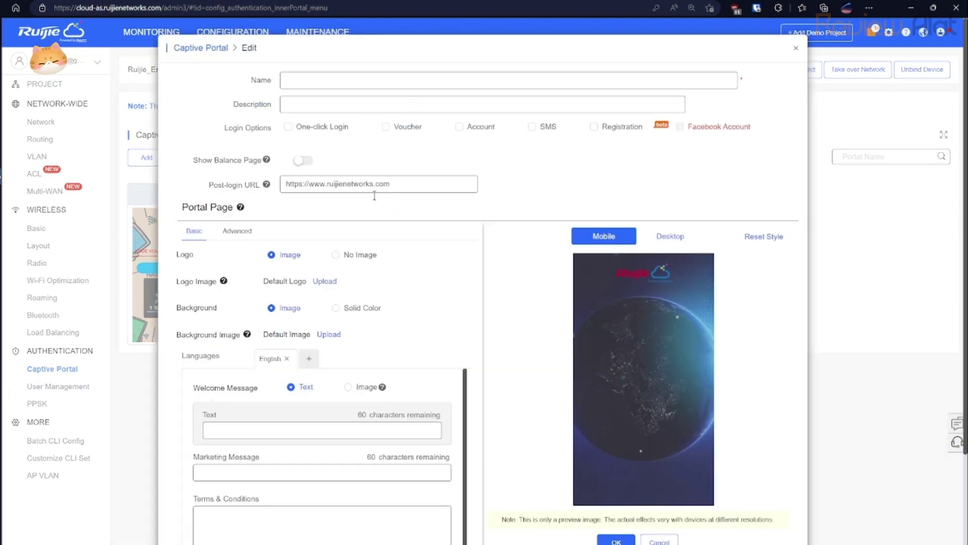
scroll(430, 303, "down", 3)
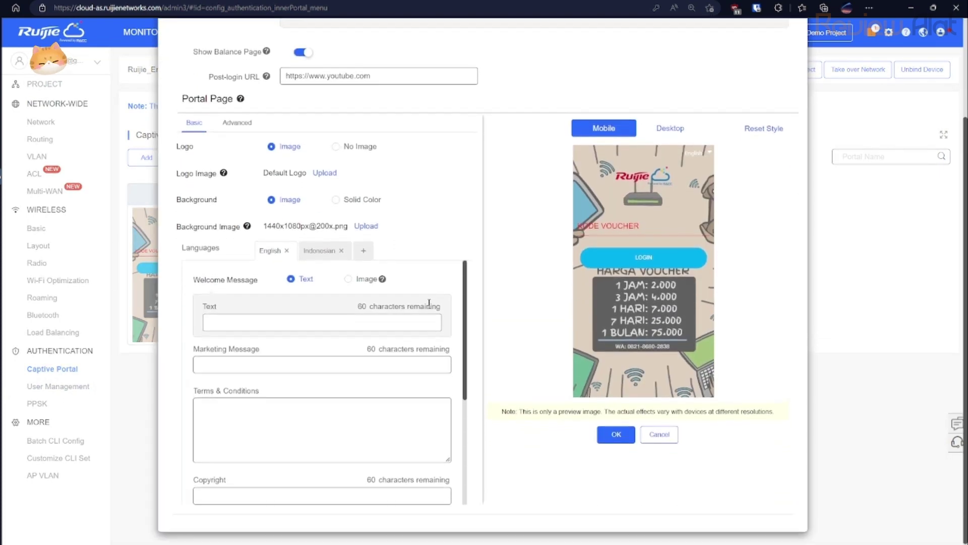
scroll(430, 303, "up", 3)
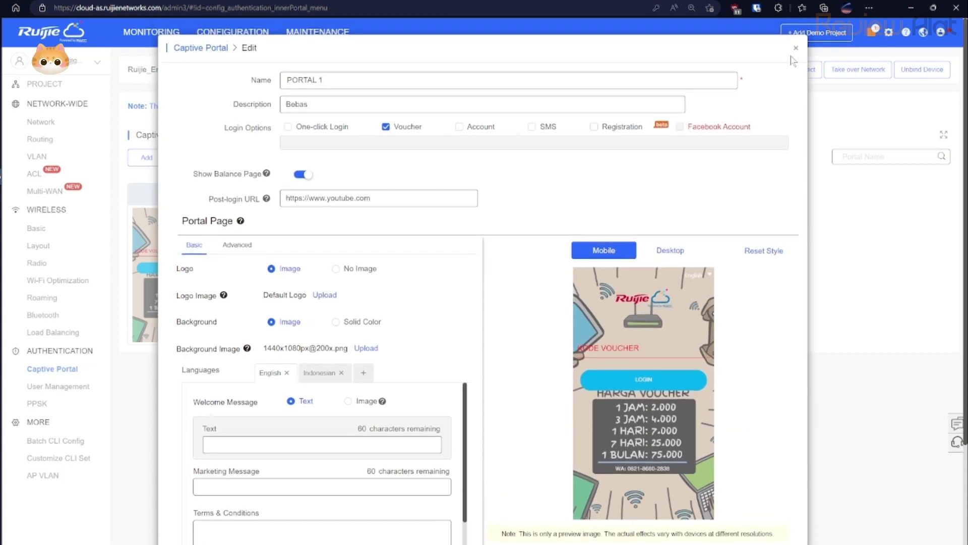
left_click(795, 50)
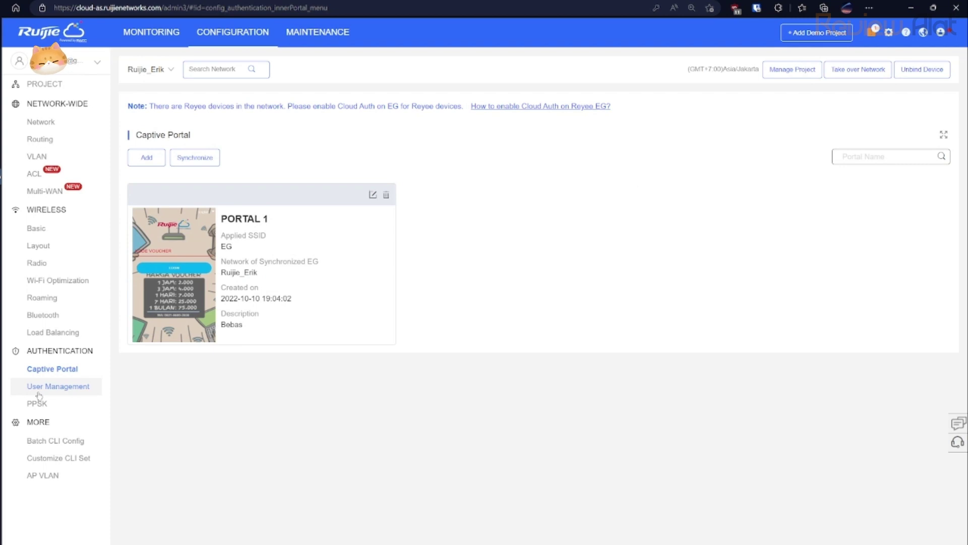
left_click(153, 32)
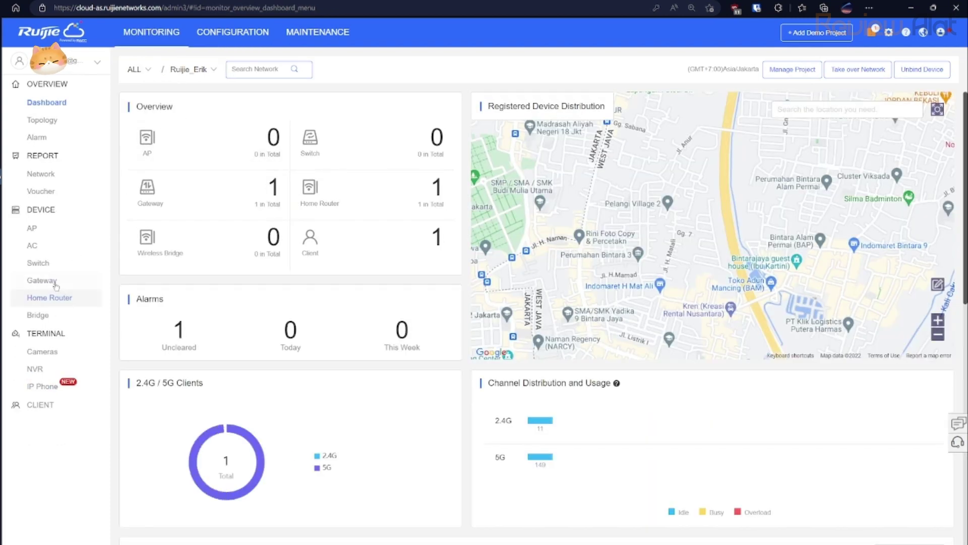
Open the EG105G gateway's Cloud Portal Auth settings from its device details.
left_click(53, 285)
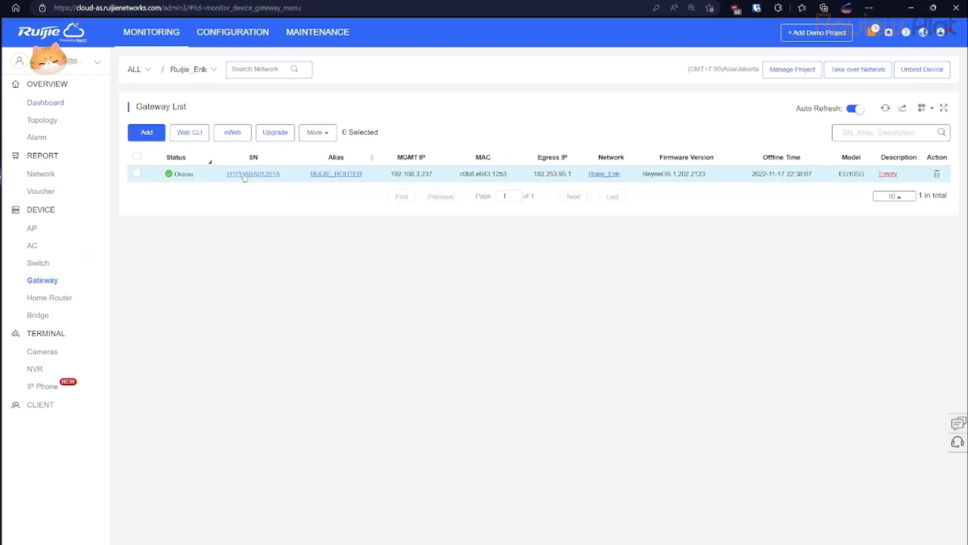
left_click(245, 174)
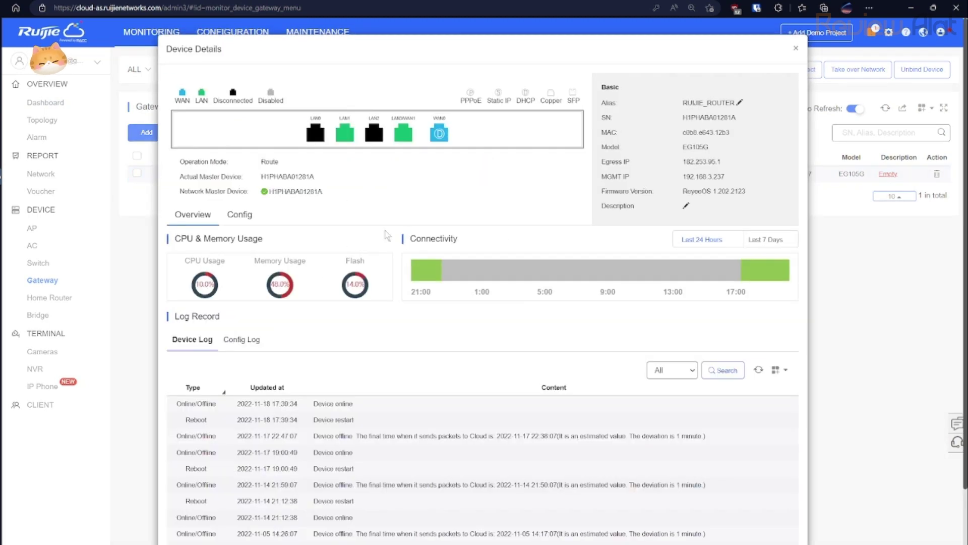
left_click(239, 215)
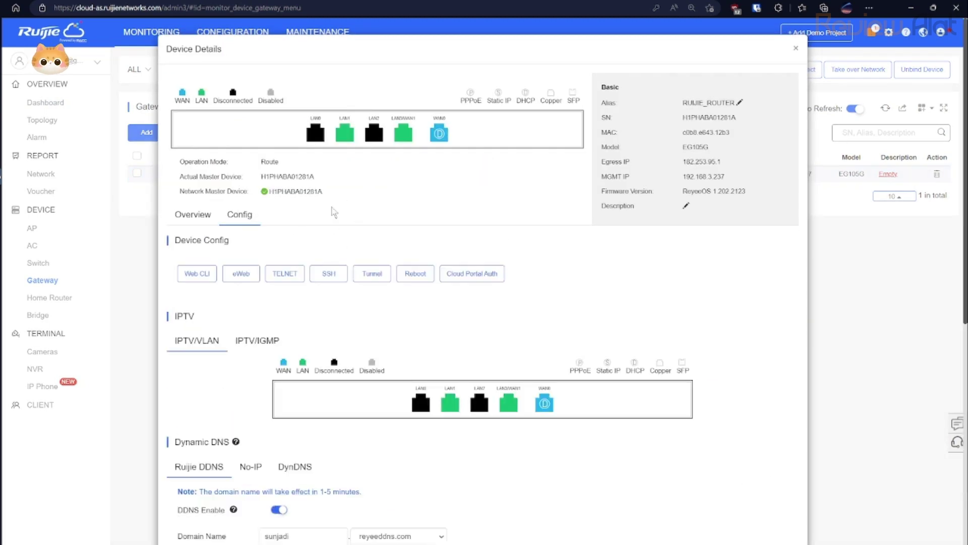
left_click(454, 275)
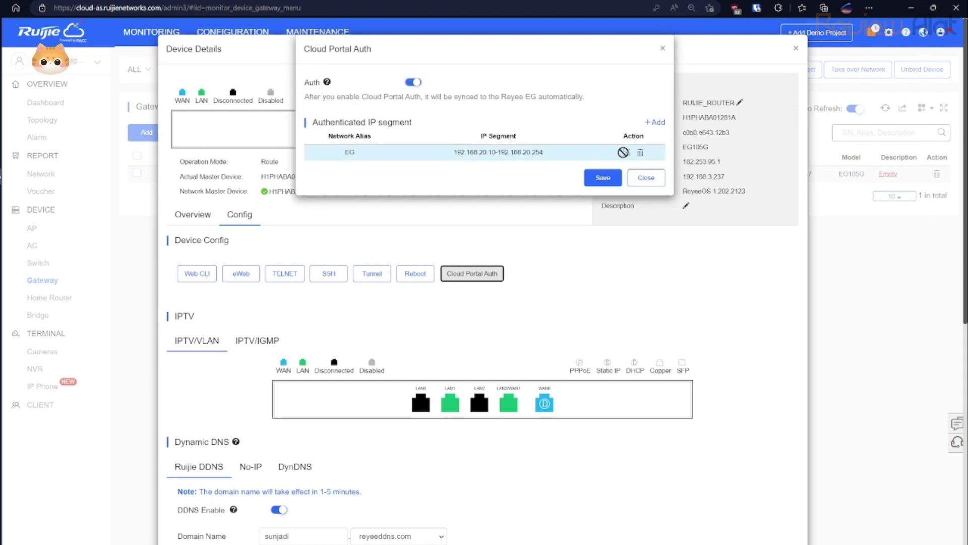
Select the EG IP segment range, then begin adding a new authenticated network.
left_click(529, 152)
double_click(528, 151)
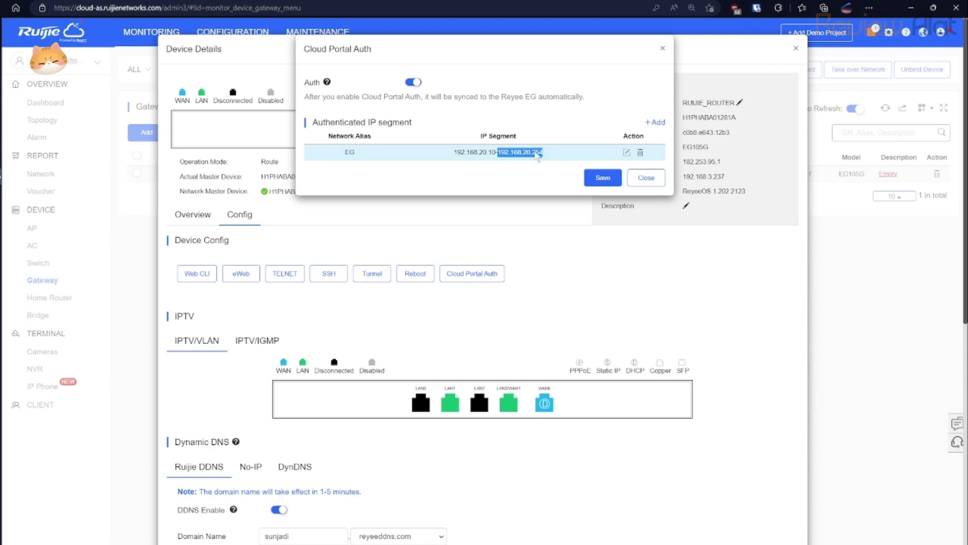
left_click_drag(455, 154, 547, 161)
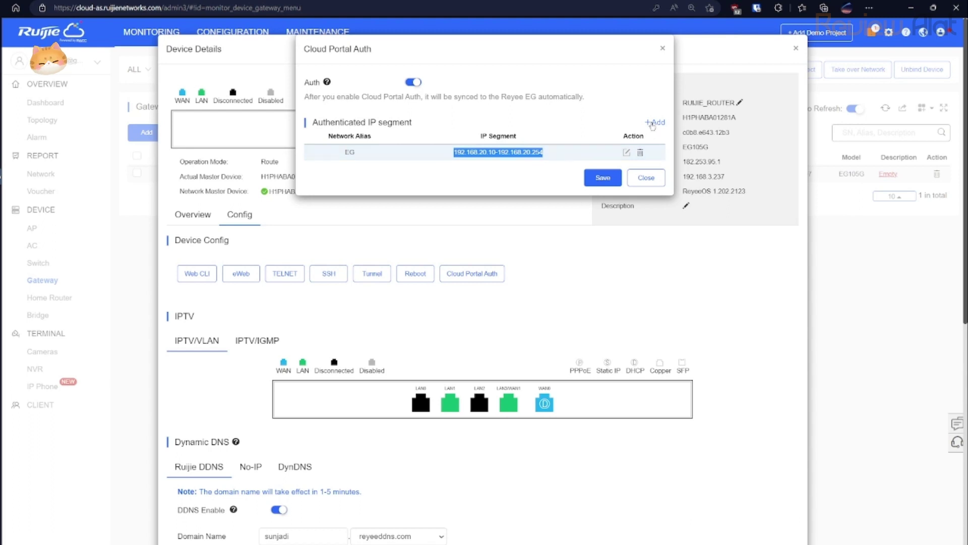
left_click(653, 124)
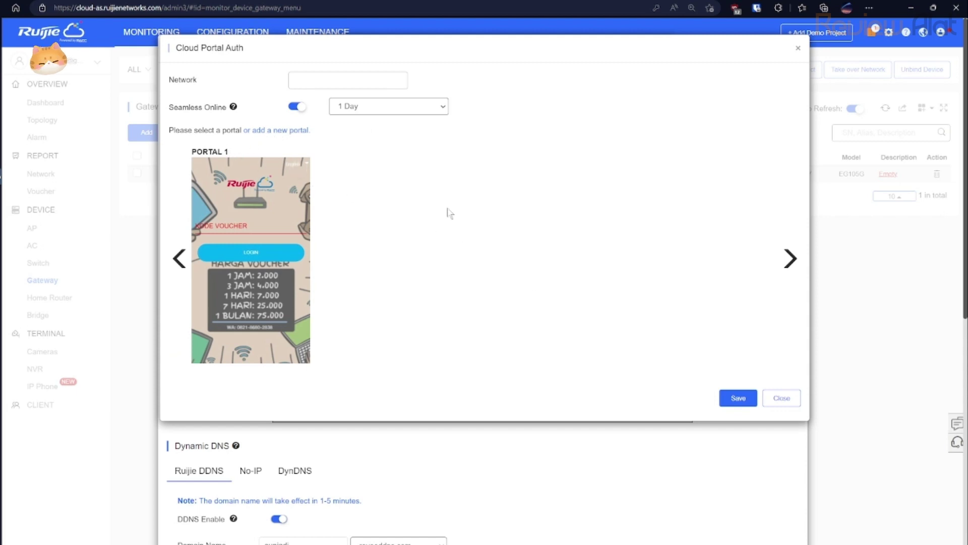
Pick VLAN1 as the network, then close the portal and Cloud Portal Auth dialogs unsaved.
left_click(305, 80)
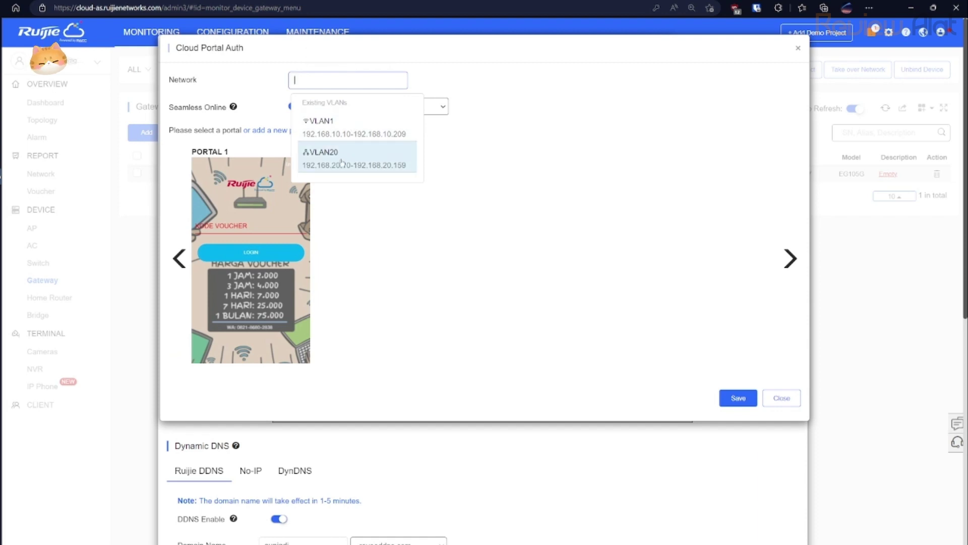
left_click(337, 127)
left_click(321, 81)
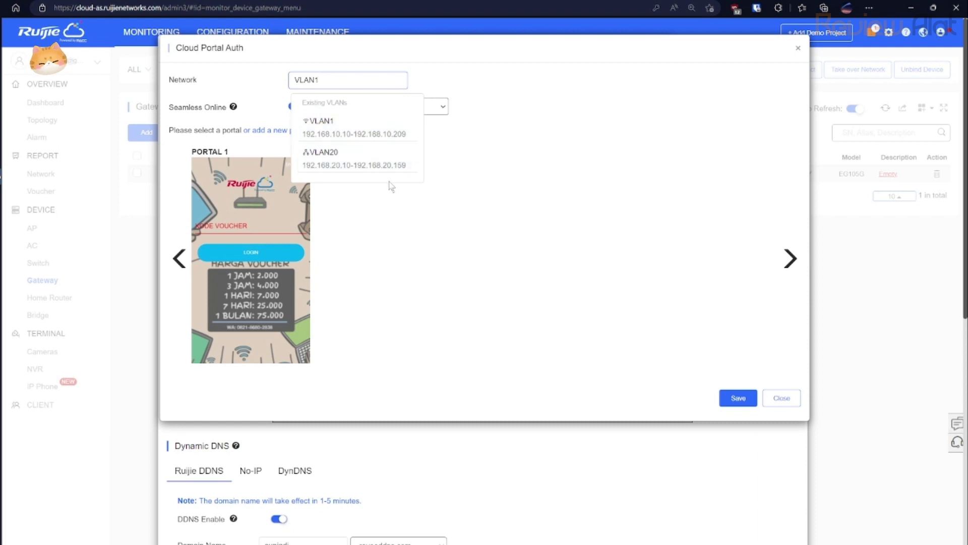
left_click(432, 200)
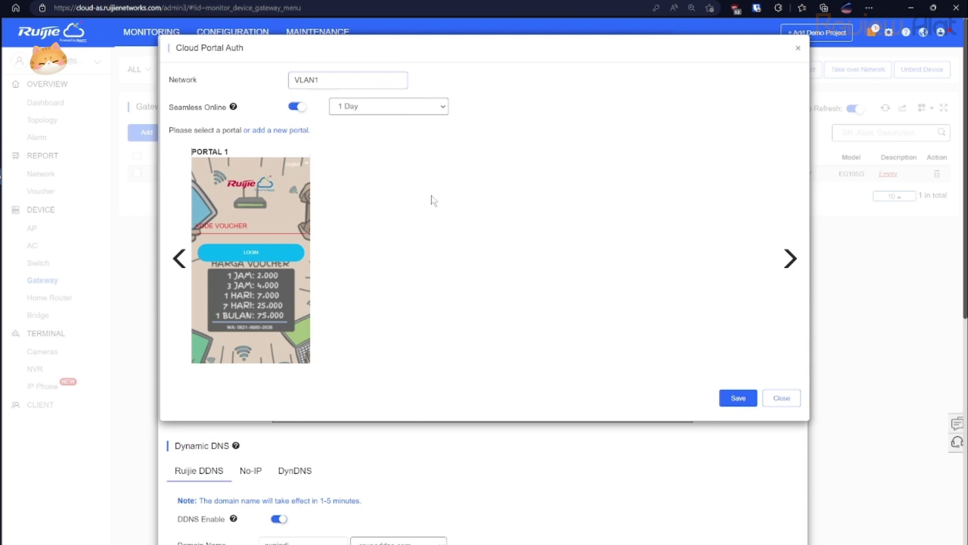
left_click(783, 397)
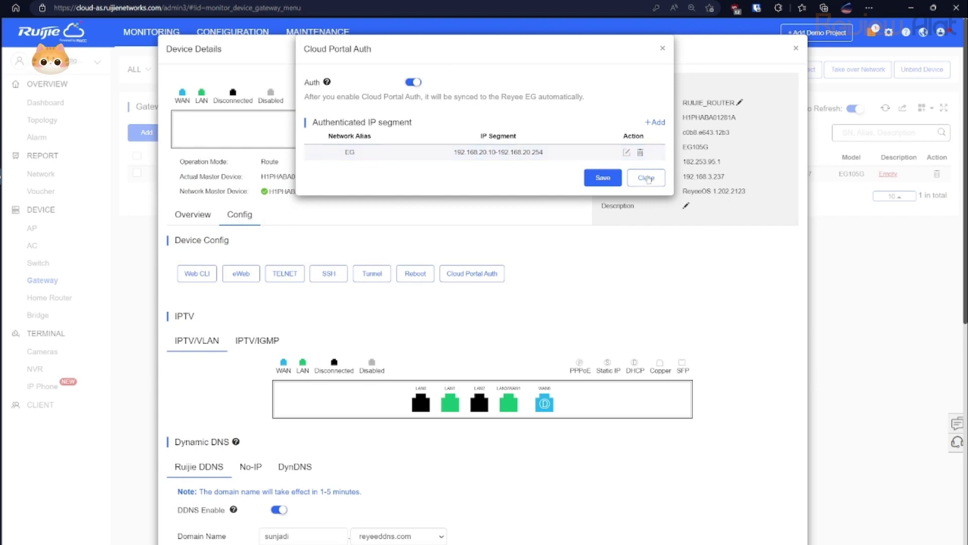
left_click(647, 178)
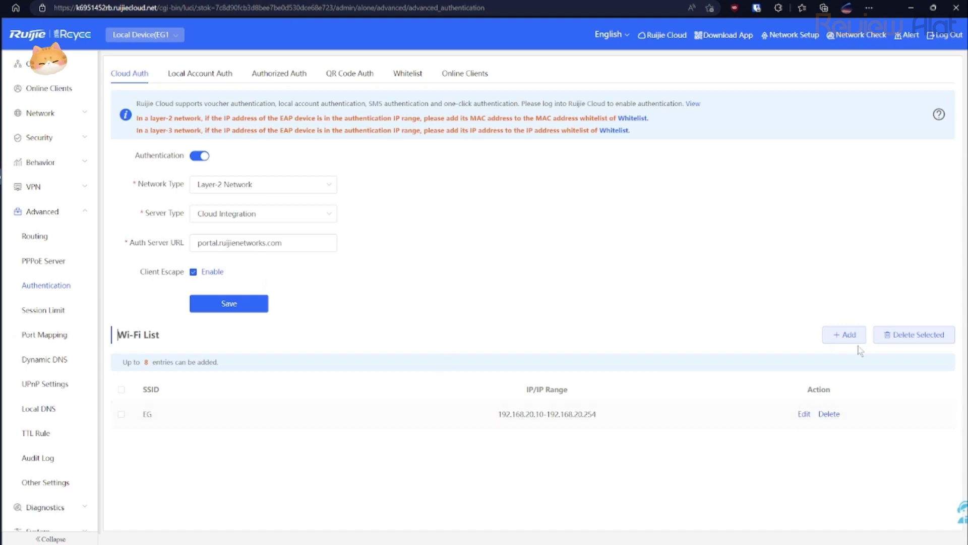
Start a new Cloud Auth Wi-Fi list entry and focus its empty SSID field.
left_click(848, 336)
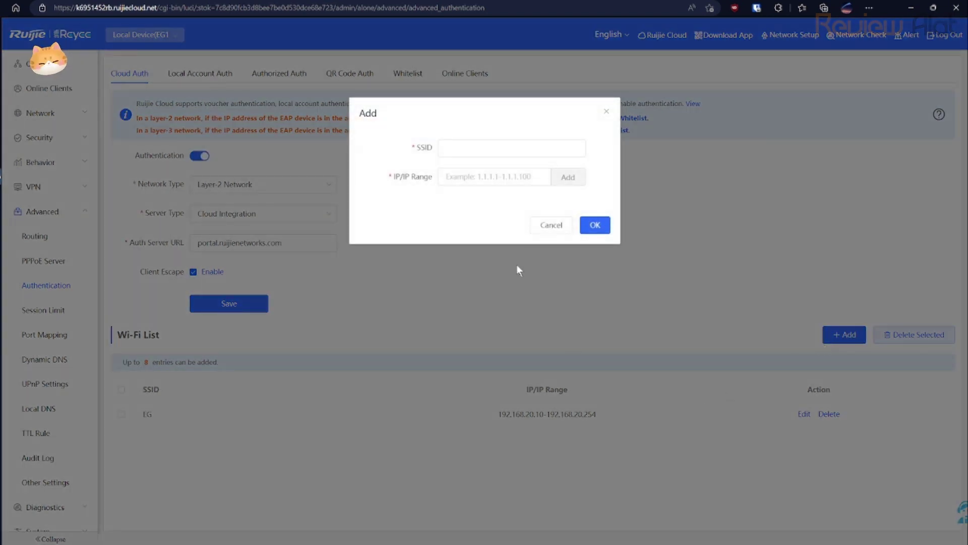
left_click(478, 149)
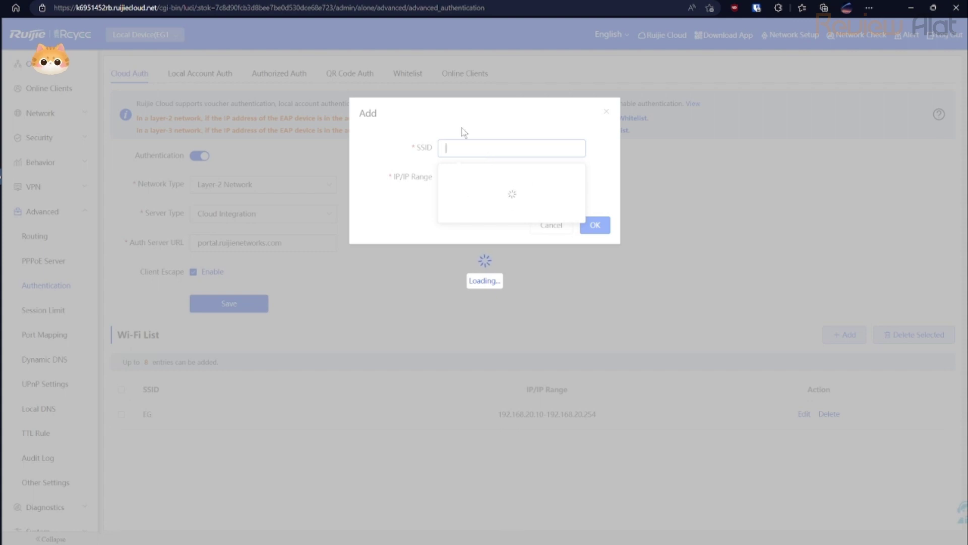
left_click(459, 98)
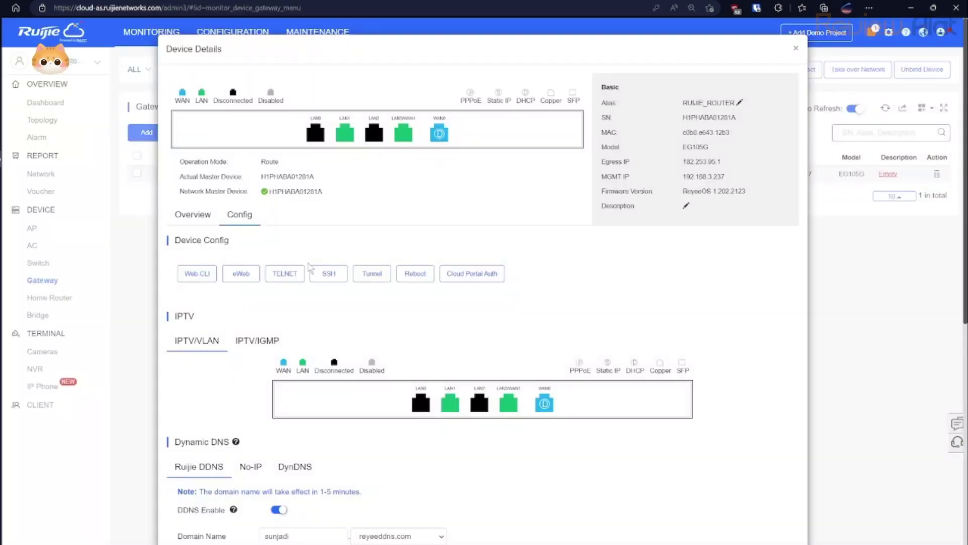
Open the gateway's eWeb in the browser through its connecting tunnel.
left_click(372, 273)
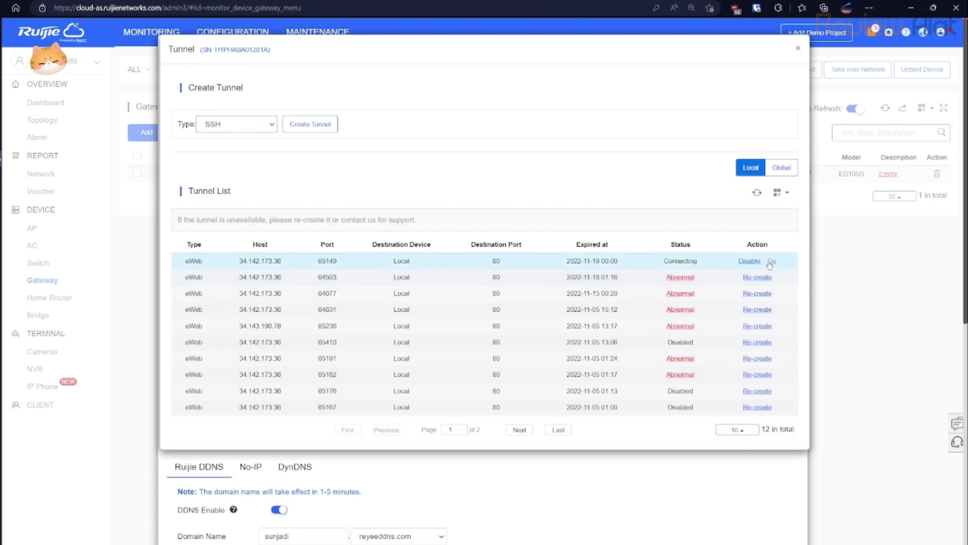
left_click(772, 261)
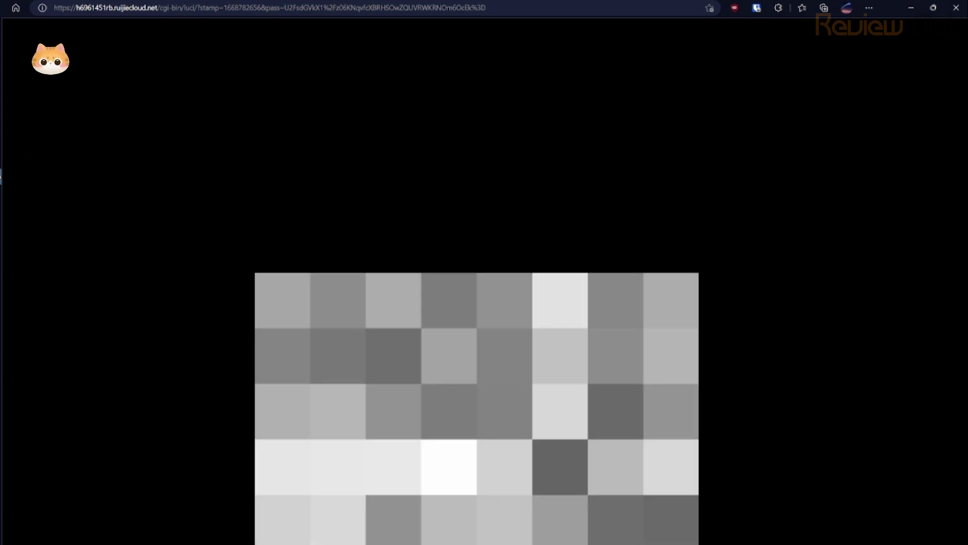
In a new tab, log in to the router's local eWeb at 192.168.10.1 with its password.
key("ctrl+t")
type("10")
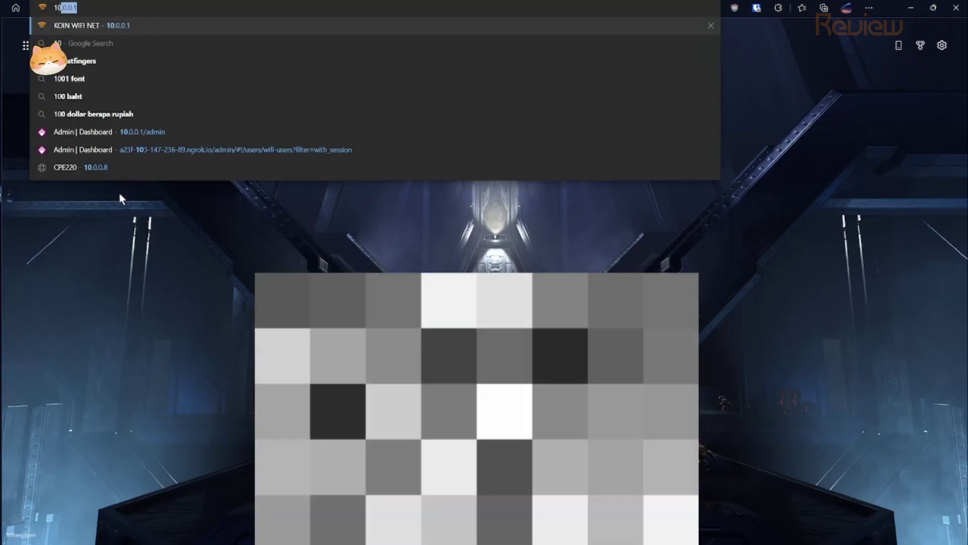
key("BackSpace")
key("BackSpace")
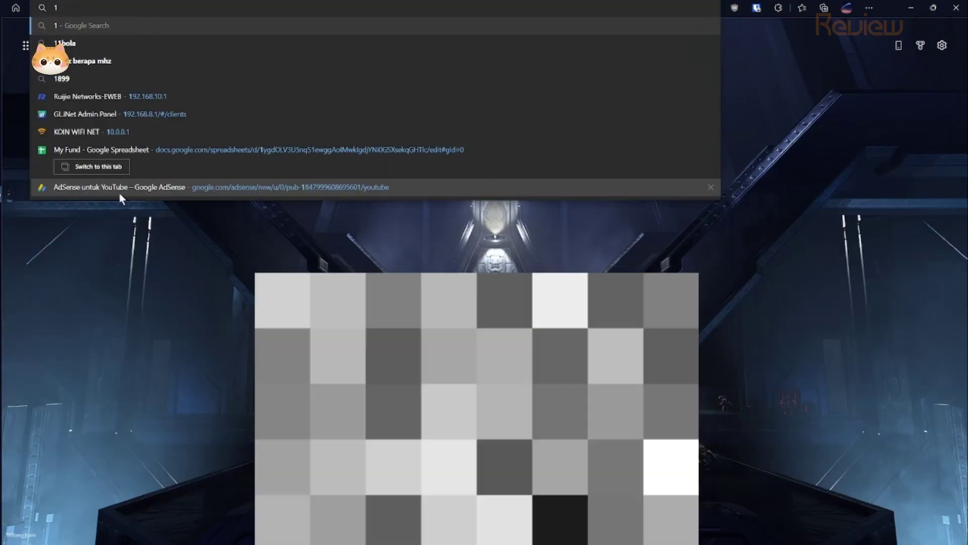
left_click(156, 98)
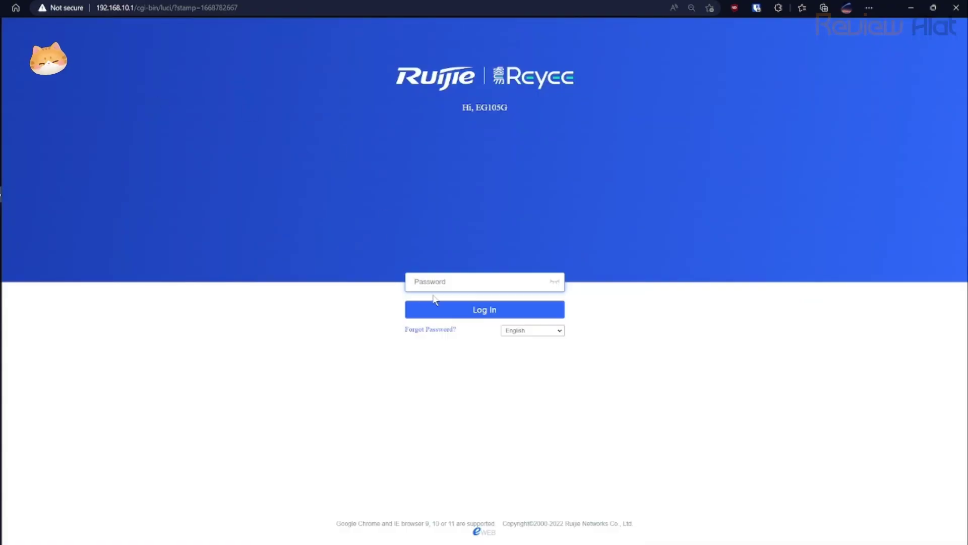
type("a")
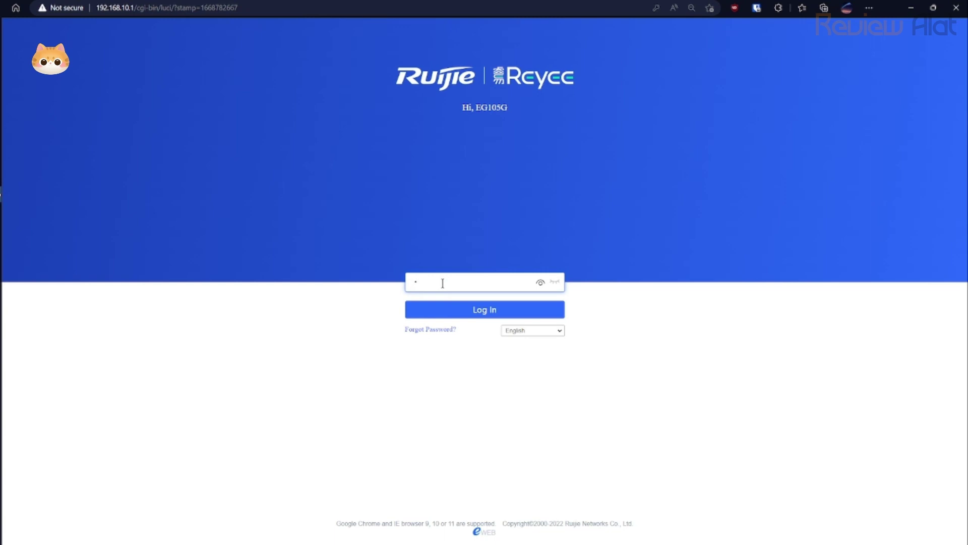
type("dmin")
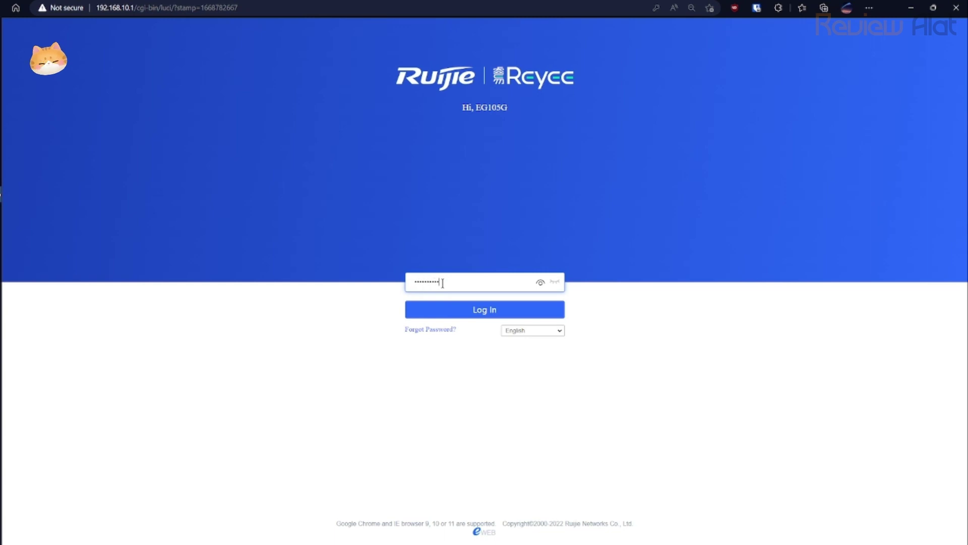
key("Return")
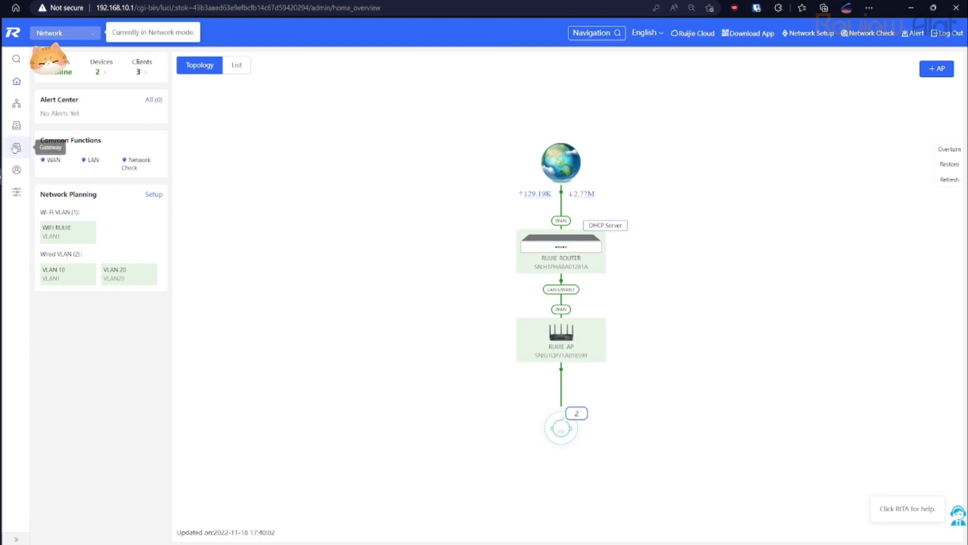
Open the EG105G router's own Overview page and adjust the page zoom for readability.
left_click(16, 147)
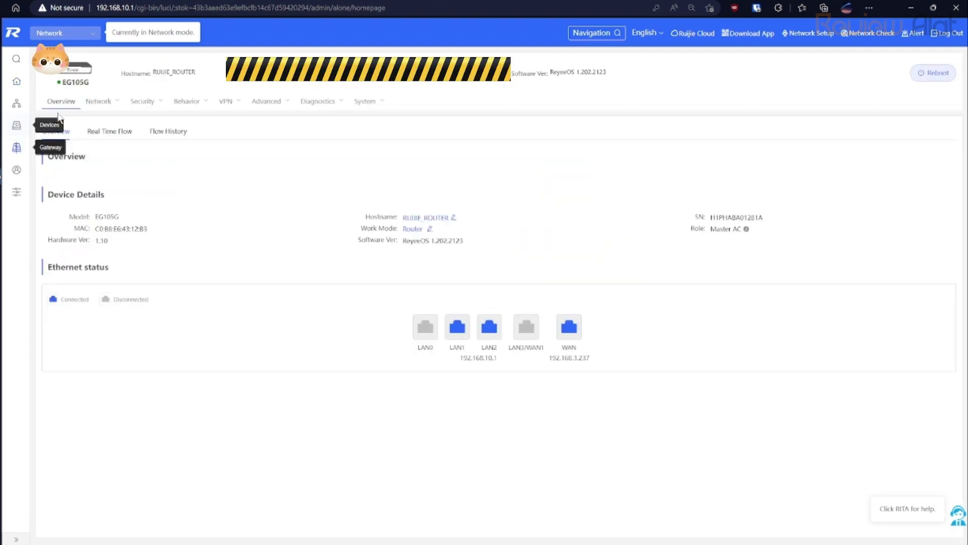
left_click(98, 101)
key("ctrl+plus")
key("ctrl+plus")
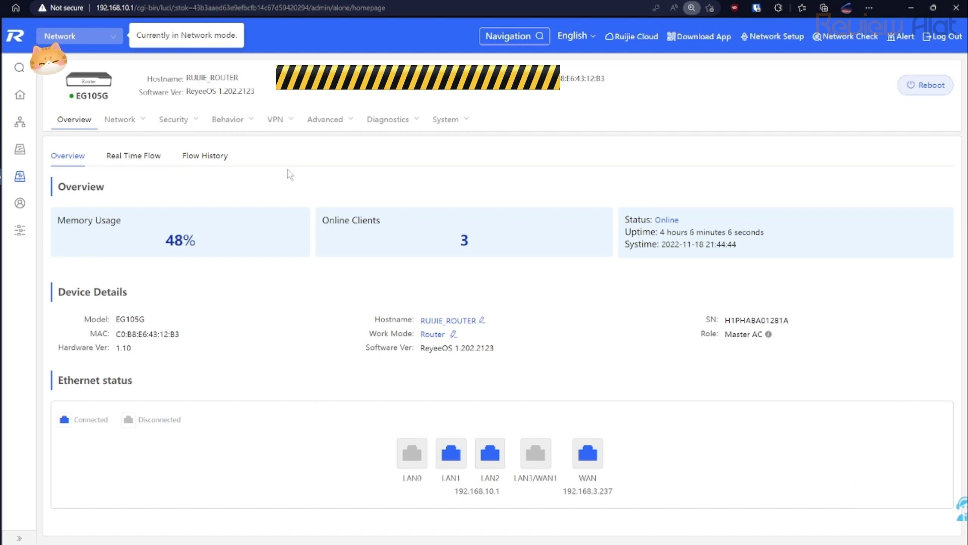
key("ctrl+plus")
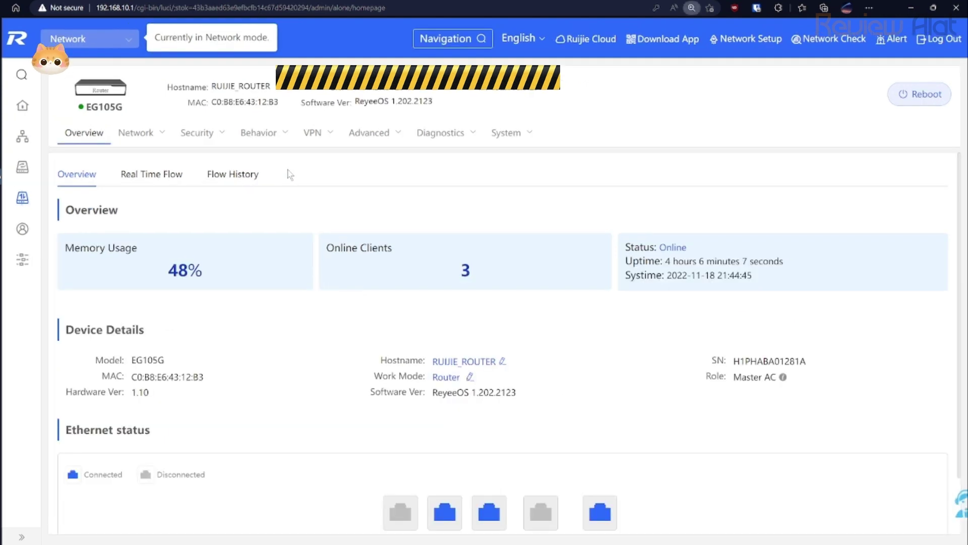
key("ctrl+minus")
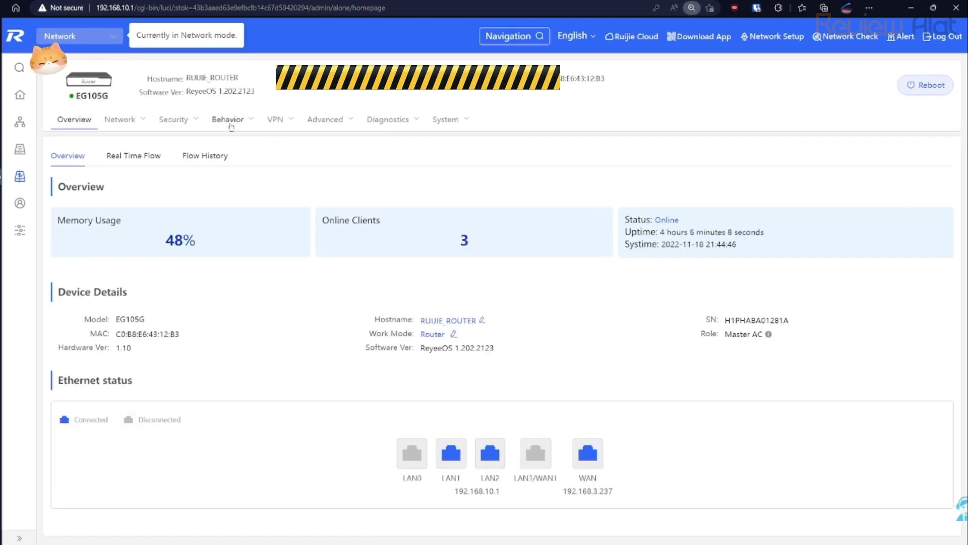
Navigate through the behavior management menus to the Authentication settings page.
left_click(231, 125)
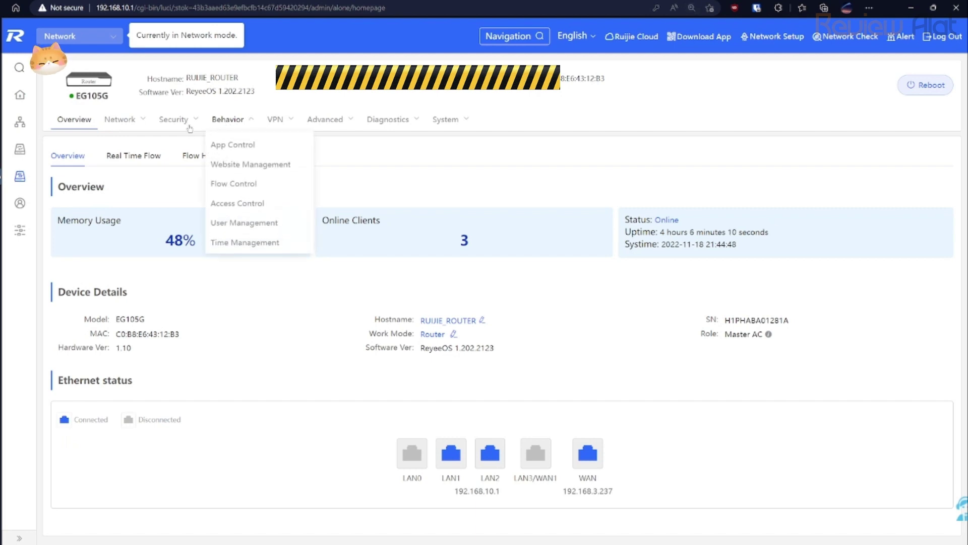
mouse_move(225, 125)
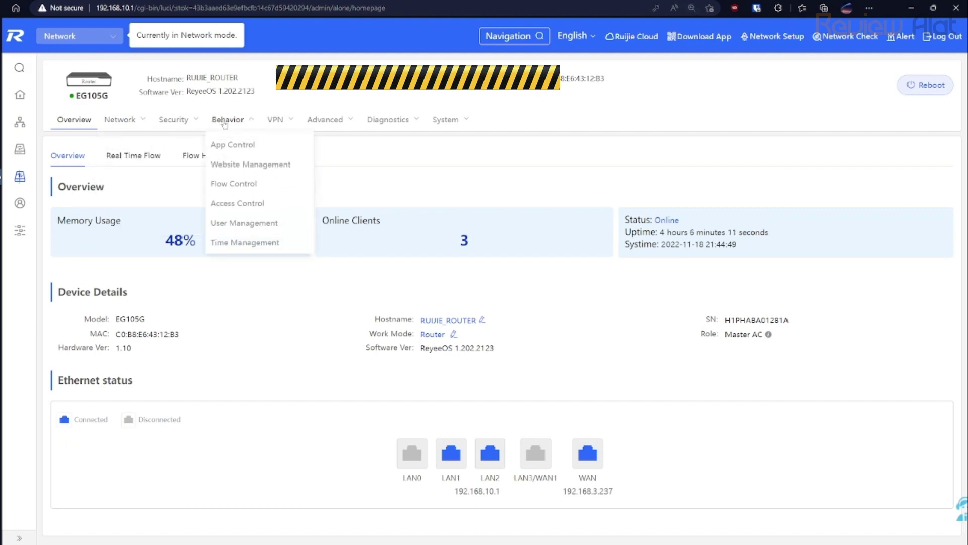
mouse_move(271, 125)
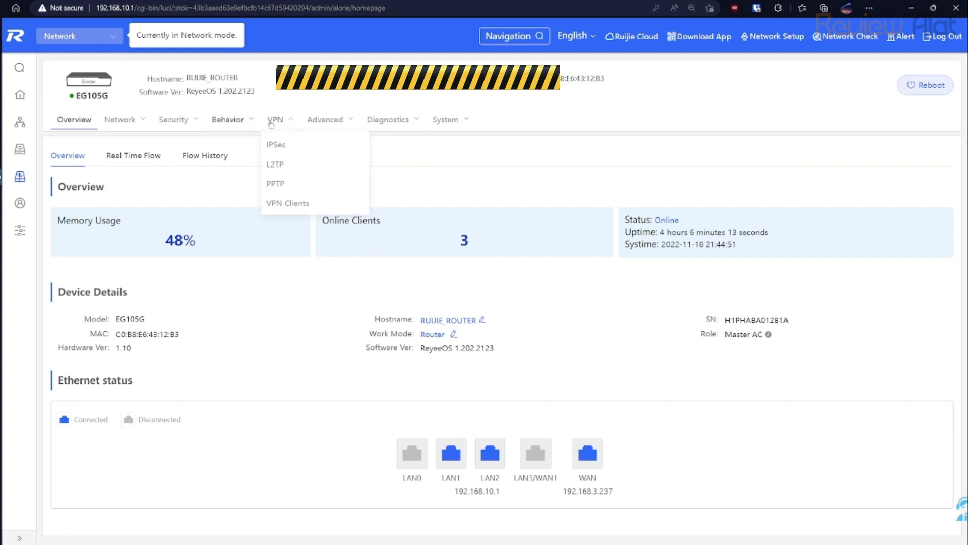
mouse_move(323, 122)
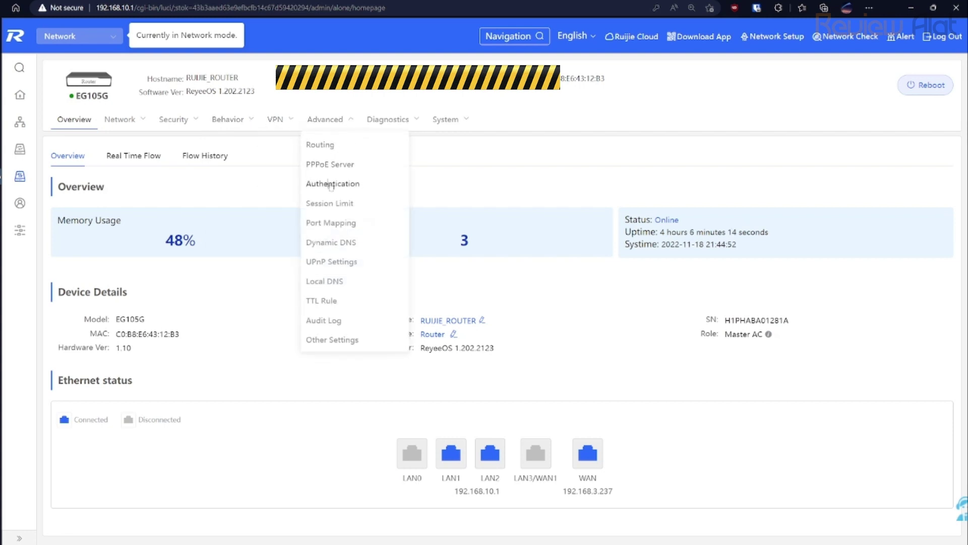
left_click(331, 185)
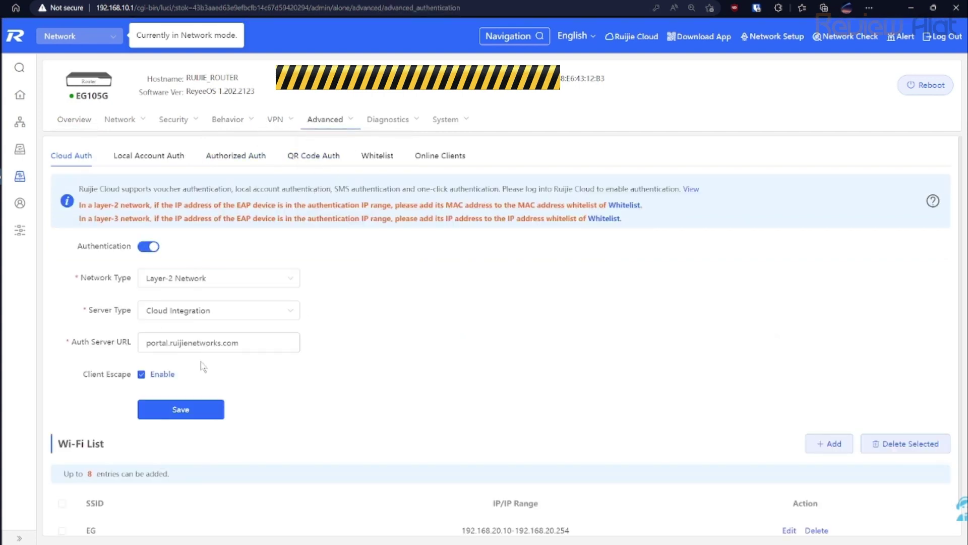
scroll(203, 367, "down", 1)
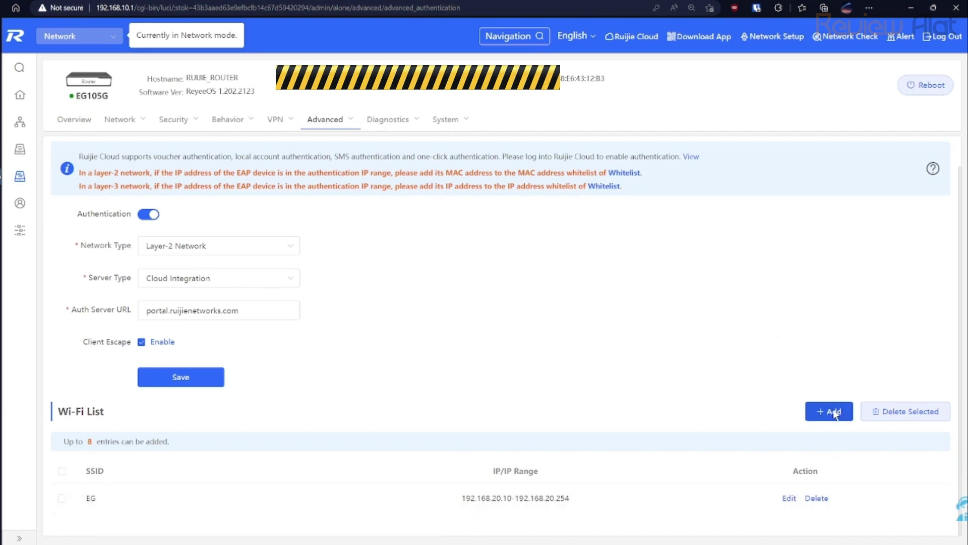
left_click(834, 413)
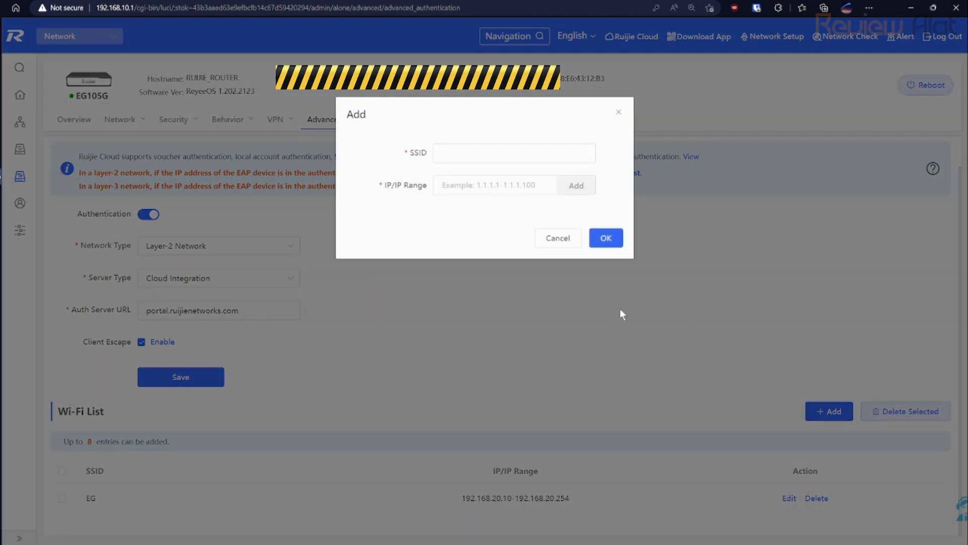
left_click(470, 156)
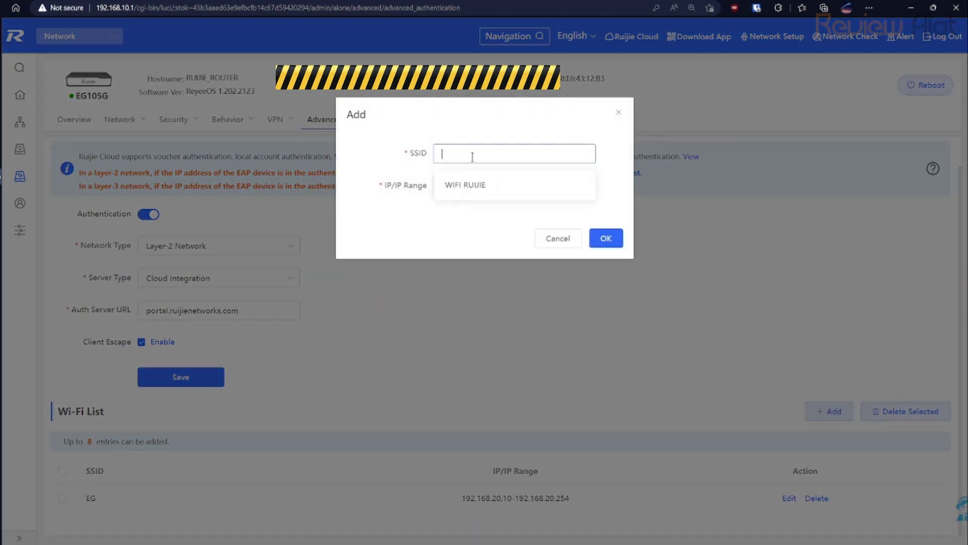
left_click(480, 185)
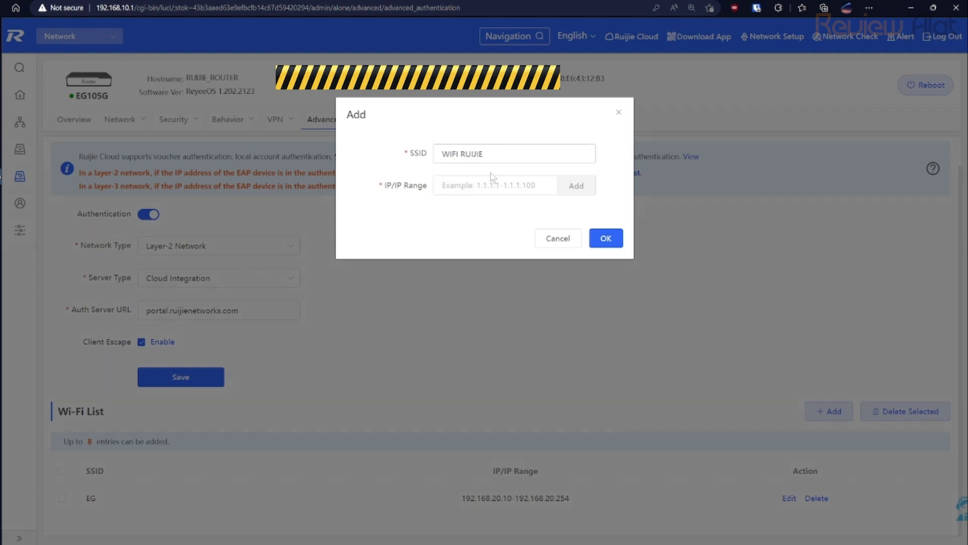
left_click(463, 189)
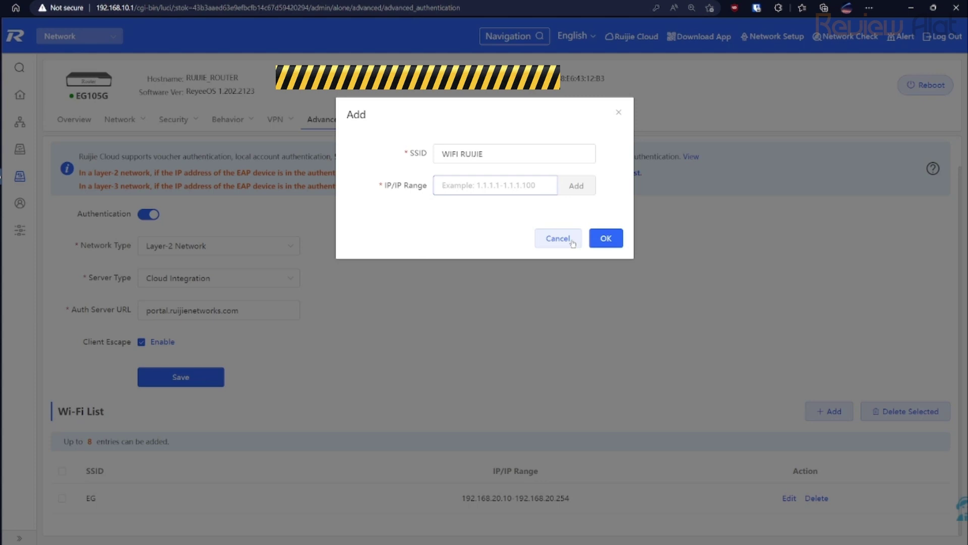
left_click(572, 242)
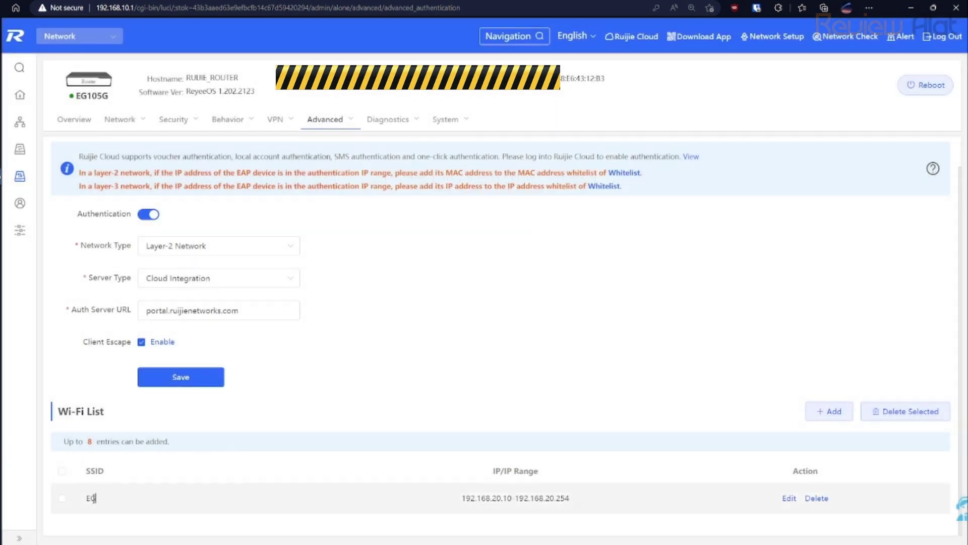
left_click(790, 499)
left_click(483, 153)
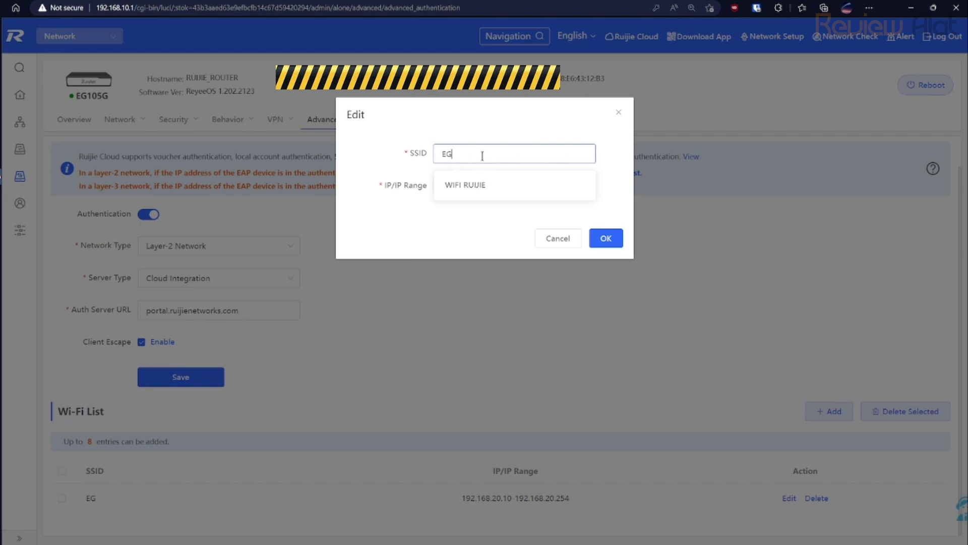
left_click(568, 248)
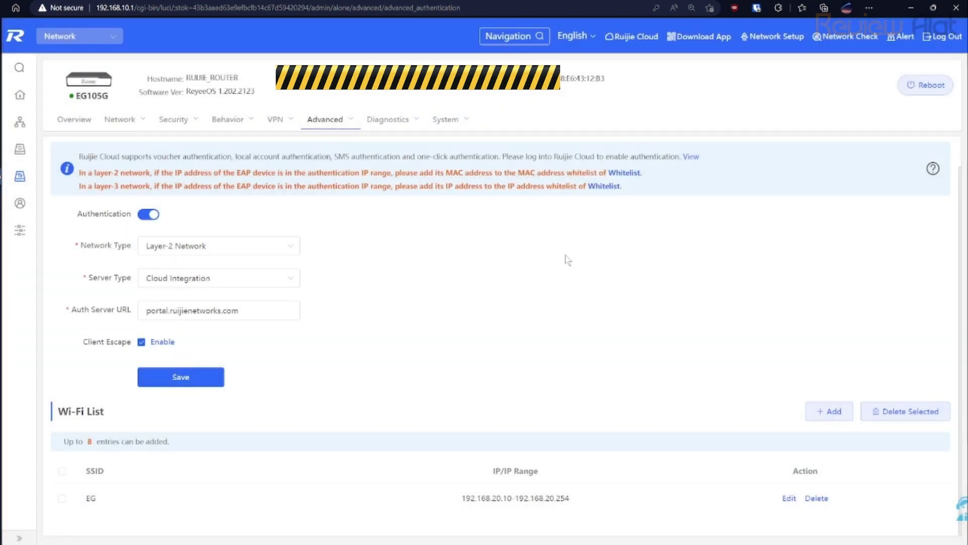
left_click(829, 411)
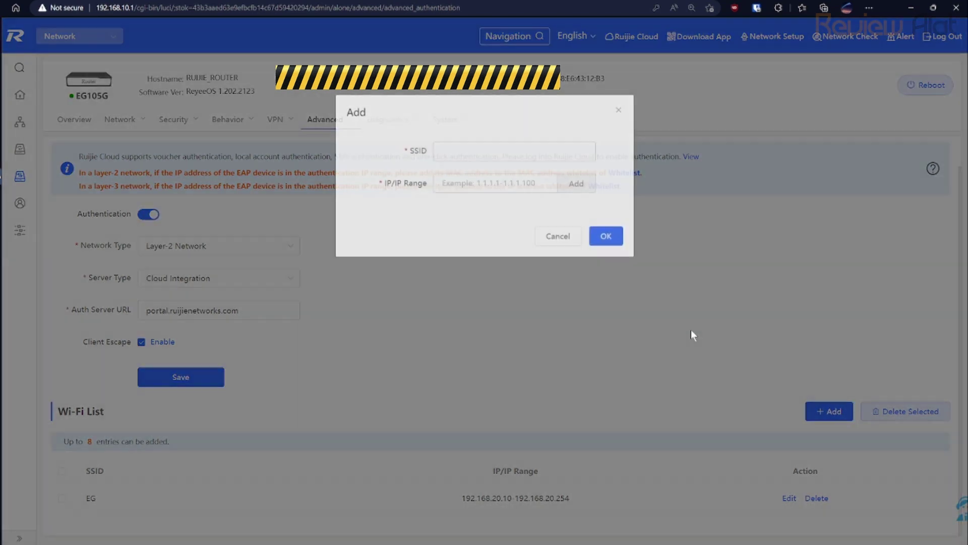
left_click(478, 157)
type("B")
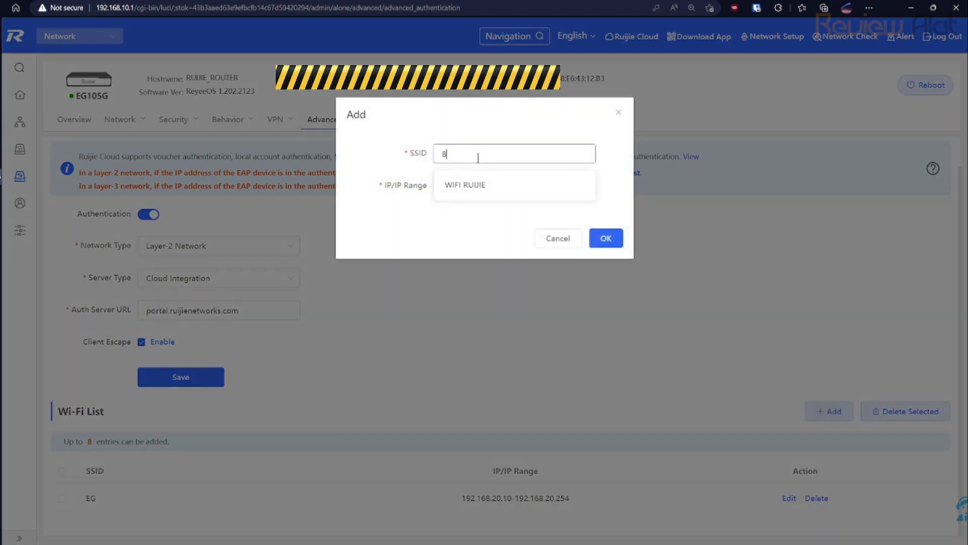
type("ebas gak perlu sama")
key("ctrl+a")
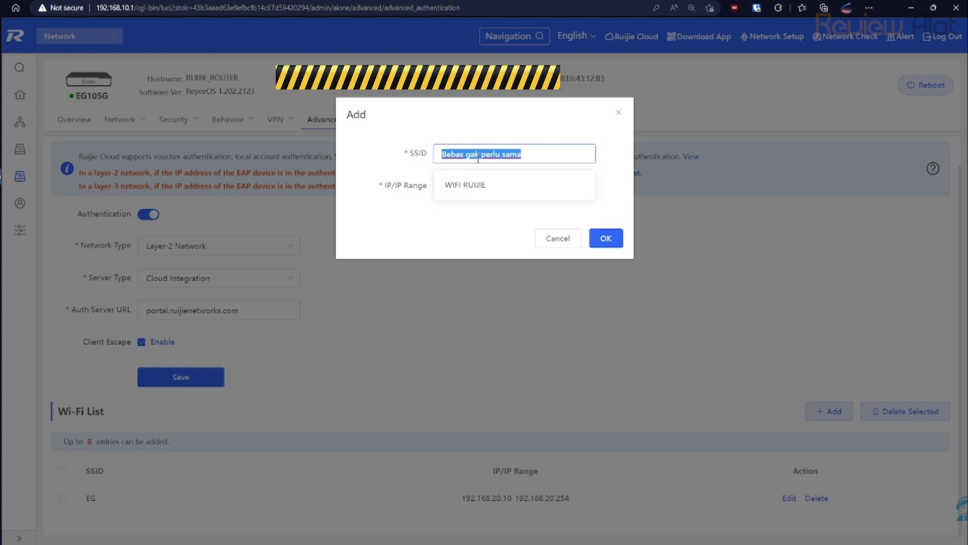
type("Wifi 1")
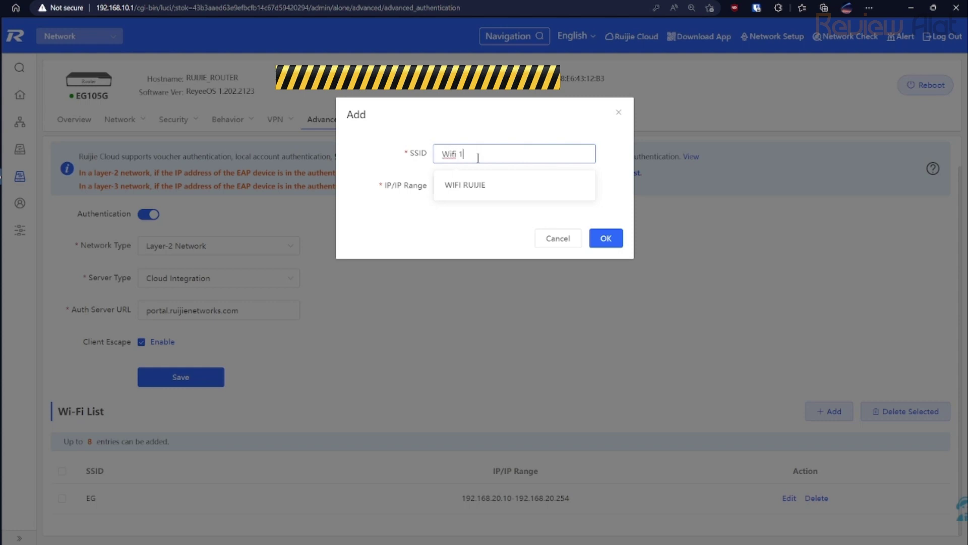
key("ctrl+a")
type("WIFI UTAMA")
left_click(605, 248)
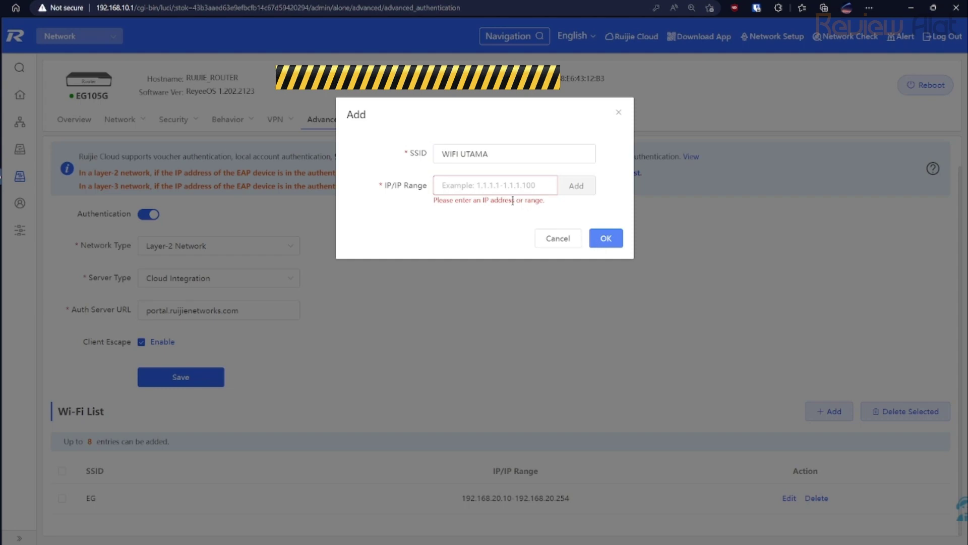
left_click(620, 113)
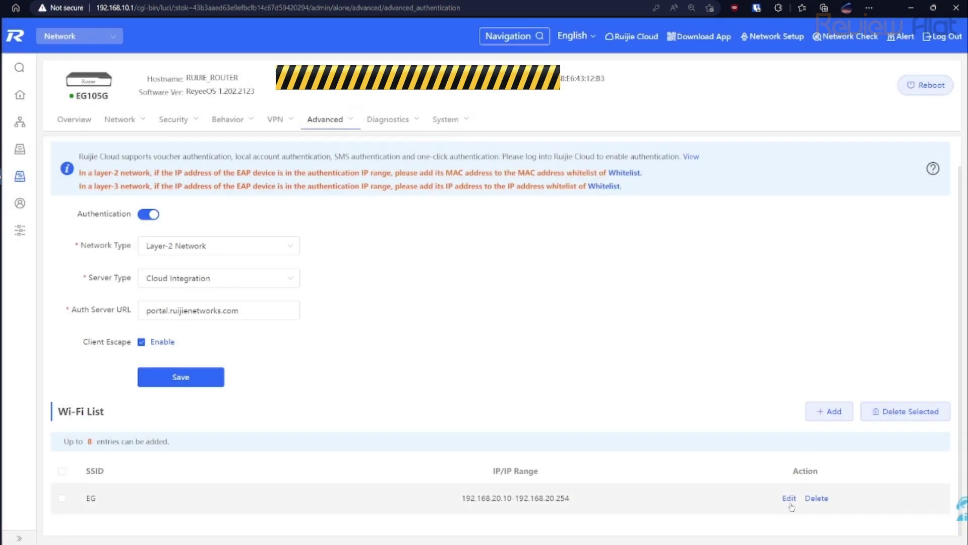
Change the EG entry's SSID to WIFI UTAMA, keeping 192.168.20.10–192.168.20.254, and save it.
left_click(788, 498)
left_click(501, 152)
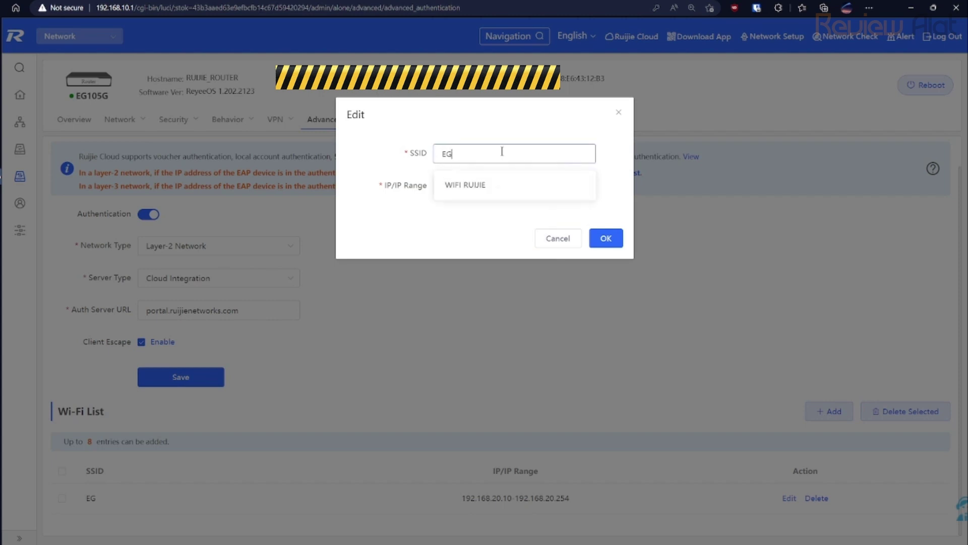
left_click(502, 182)
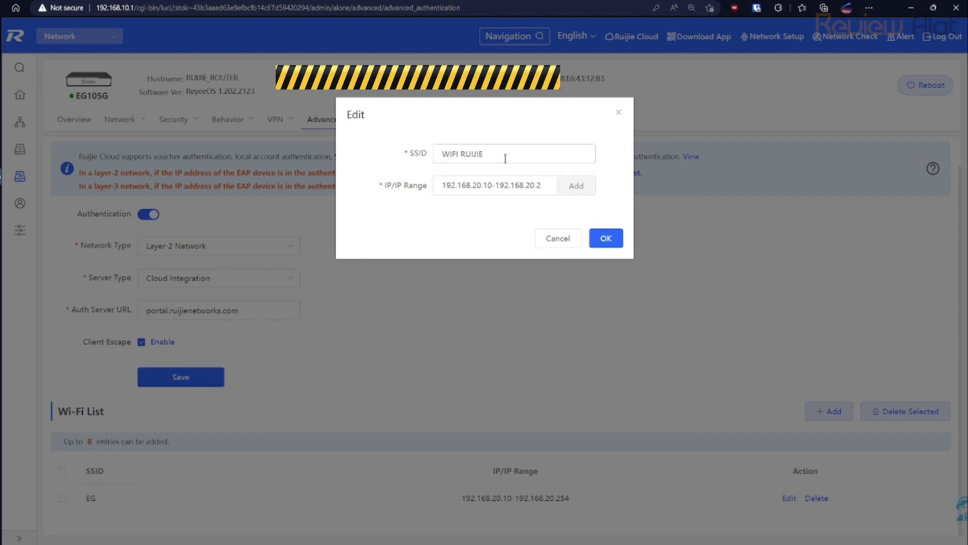
key("BackSpace")
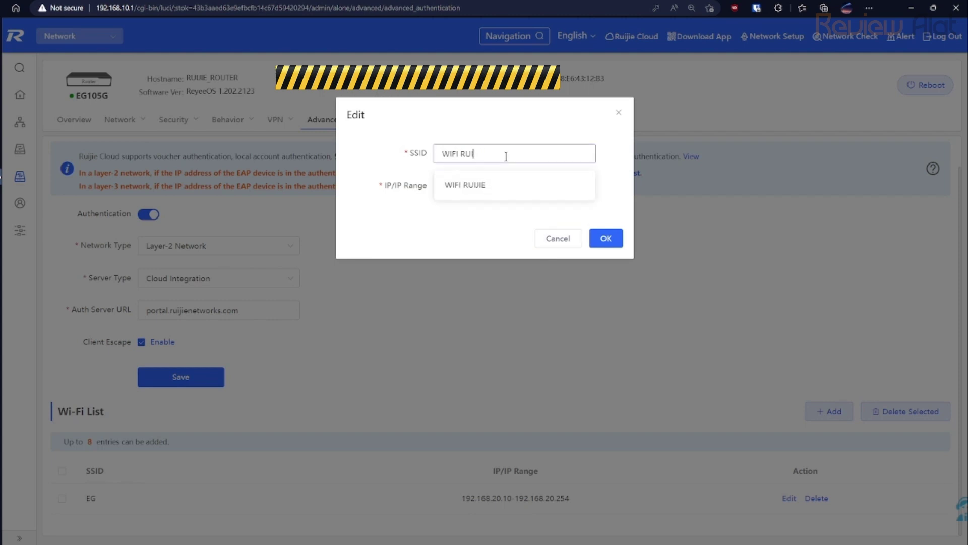
key("BackSpace")
key("BackSpace")
key("BackSpace")
type("UTAMA")
left_click(542, 118)
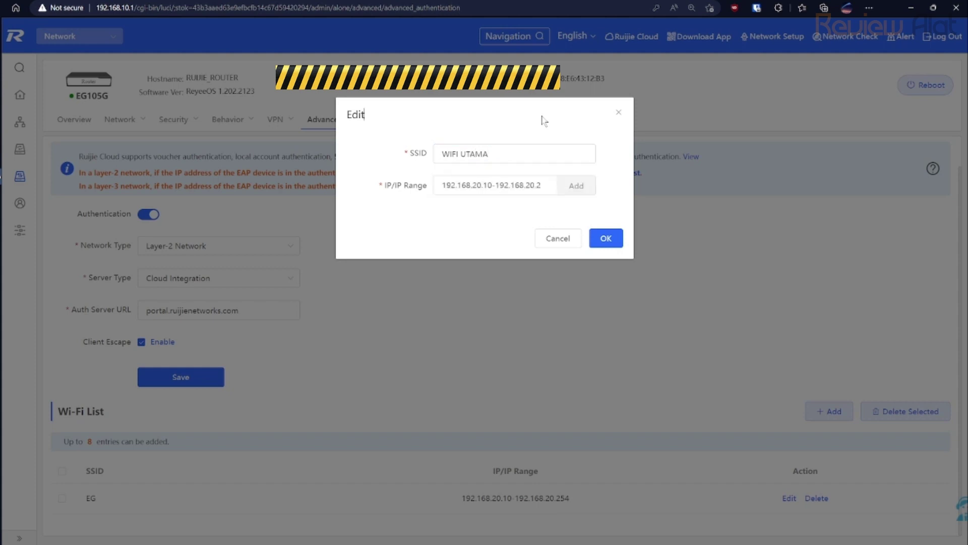
left_click(604, 239)
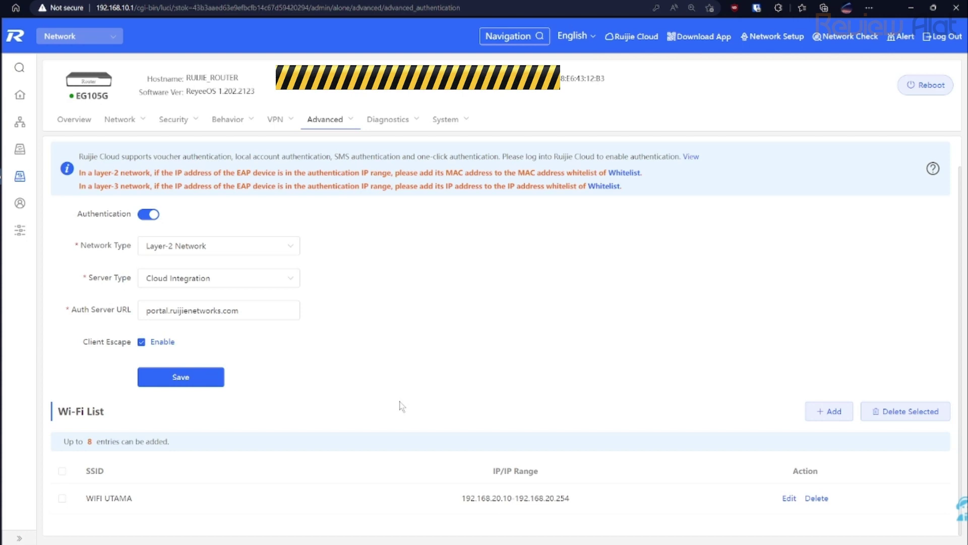
mouse_move(221, 126)
left_click(720, 347)
left_click(583, 342)
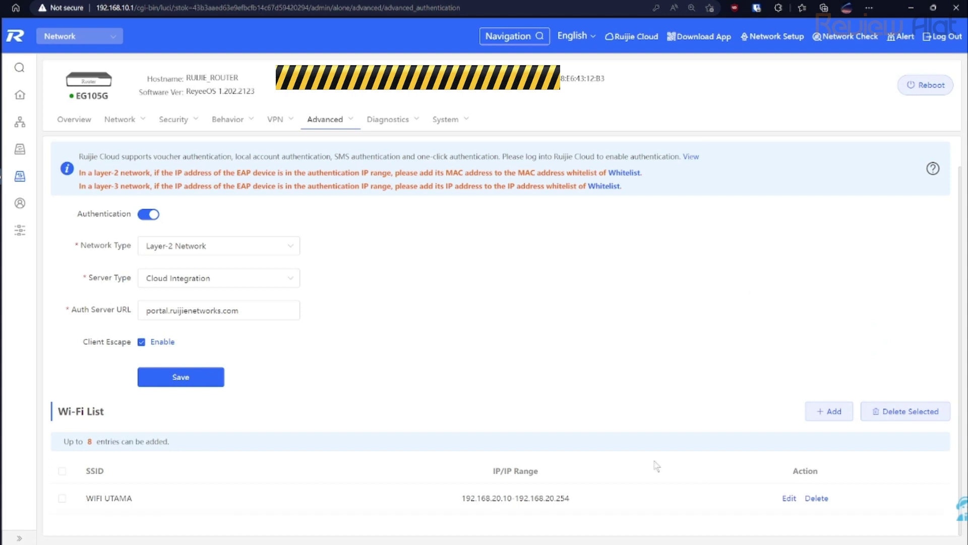
Edit the WIFI UTAMA entry, fill in the WIFI RUIJIE suggestion, then discard the edit.
left_click(790, 498)
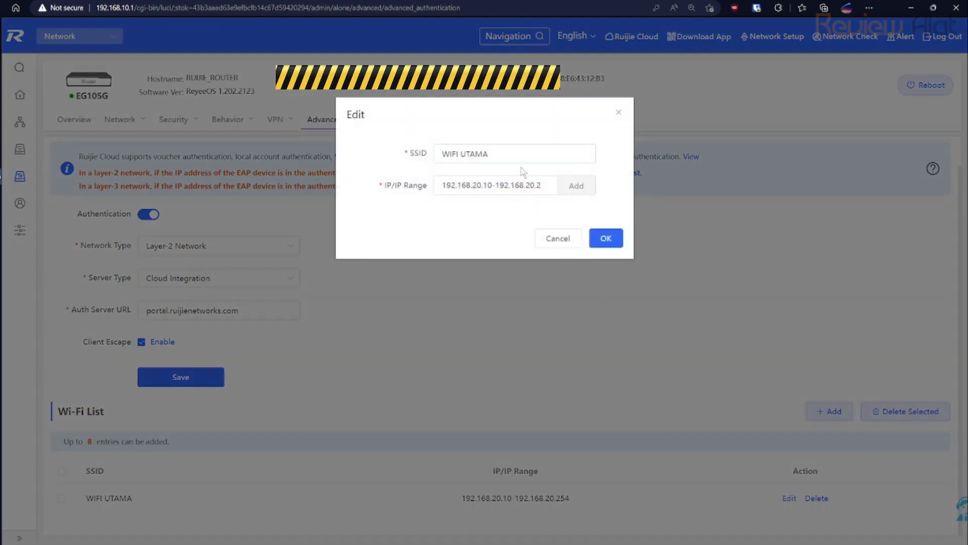
left_click(523, 154)
key("ctrl+a")
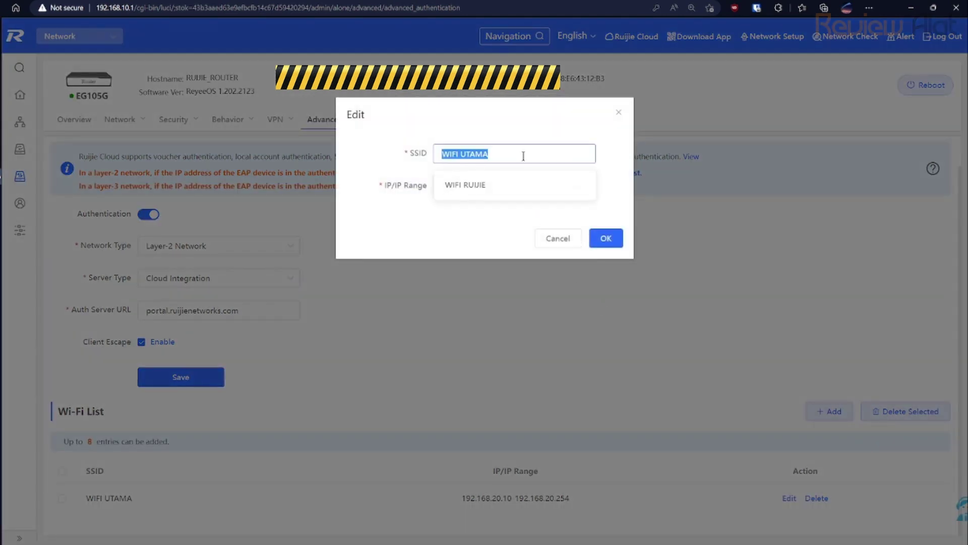
type("haru")
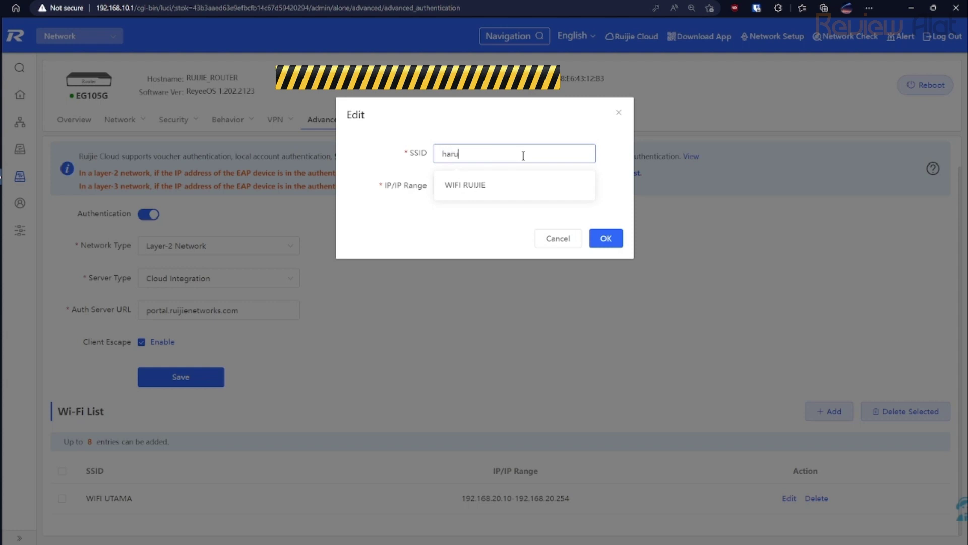
type("s sama ternyata baru bisa")
left_click(474, 186)
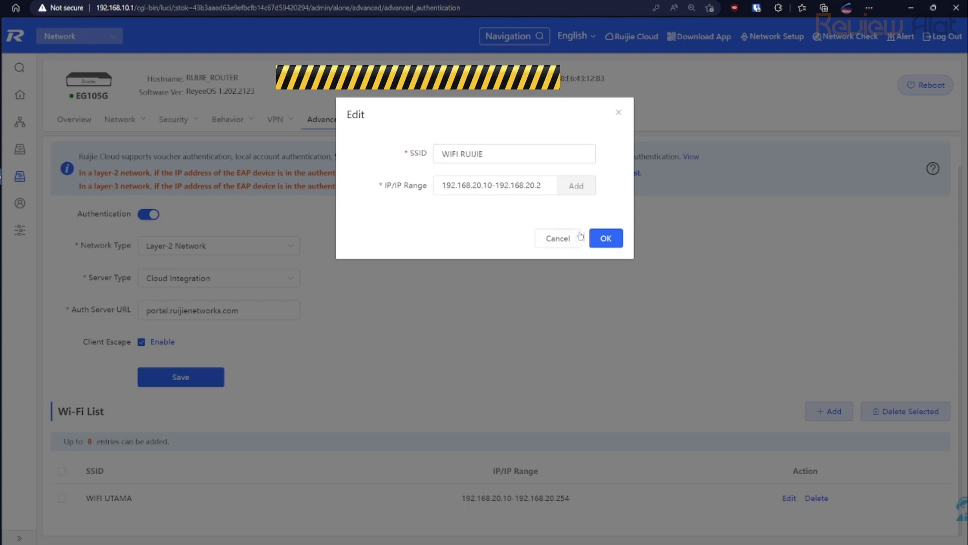
left_click(558, 238)
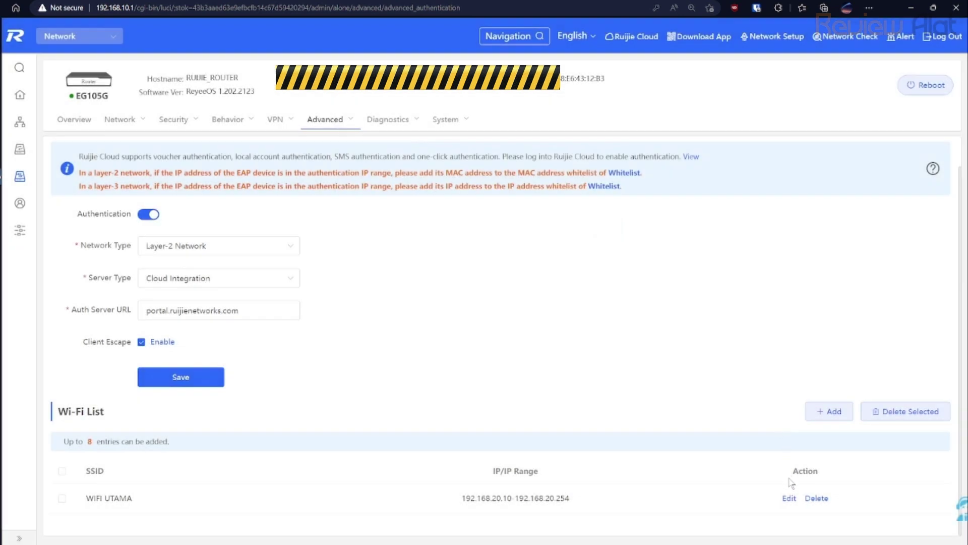
Reopen the WIFI UTAMA entry, pick the WIFI RUIJIE SSID suggestion, and save it.
left_click(788, 498)
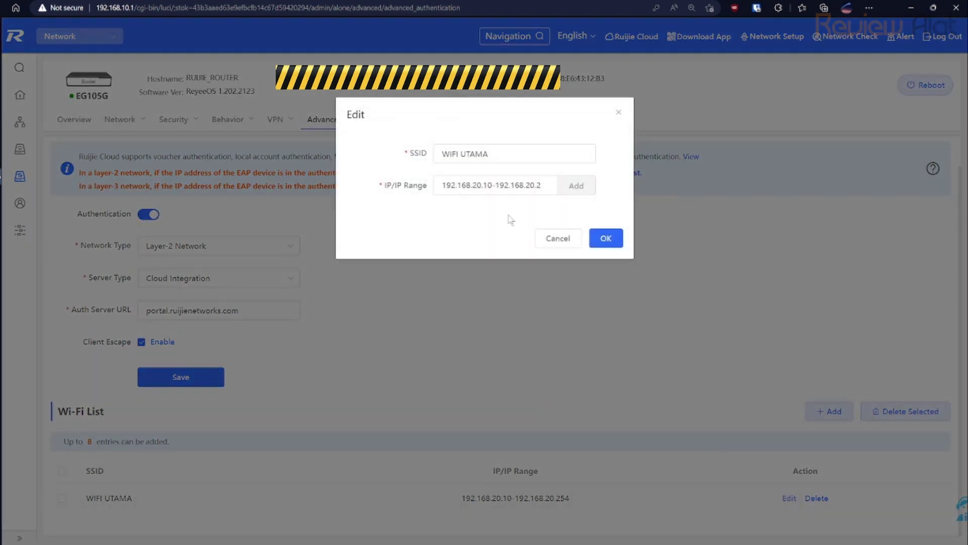
left_click(524, 152)
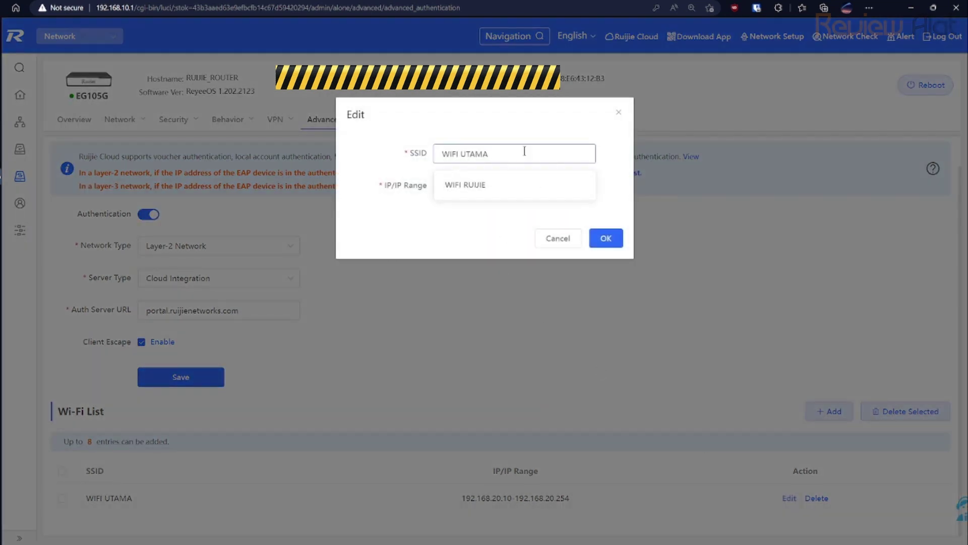
left_click(516, 182)
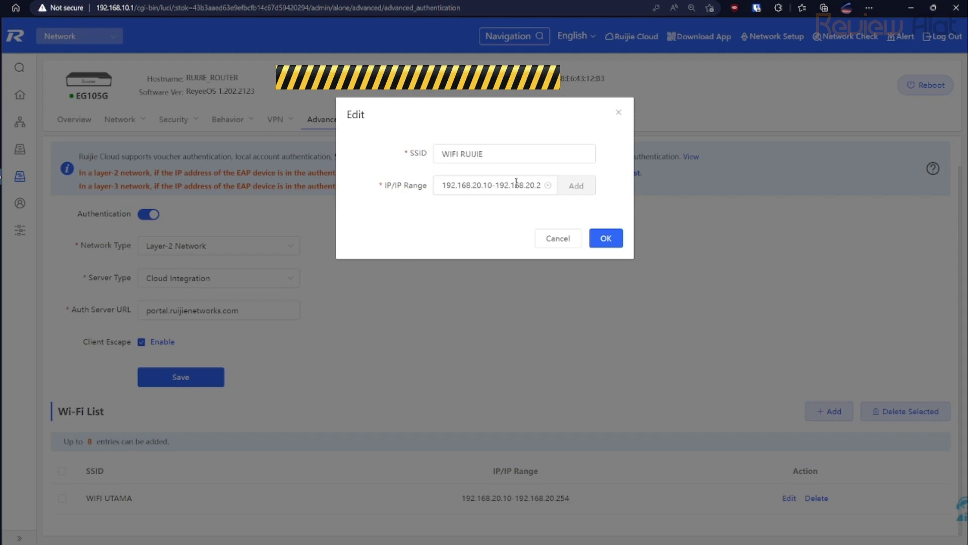
left_click(605, 237)
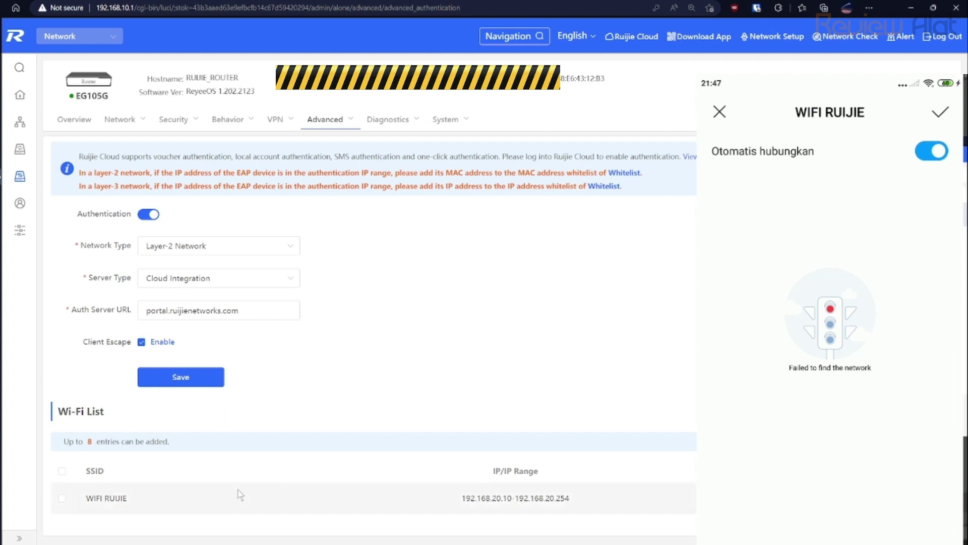
Edit the WIFI RUIJIE entry, overwrite its SSID with EG, and save it.
left_click(795, 498)
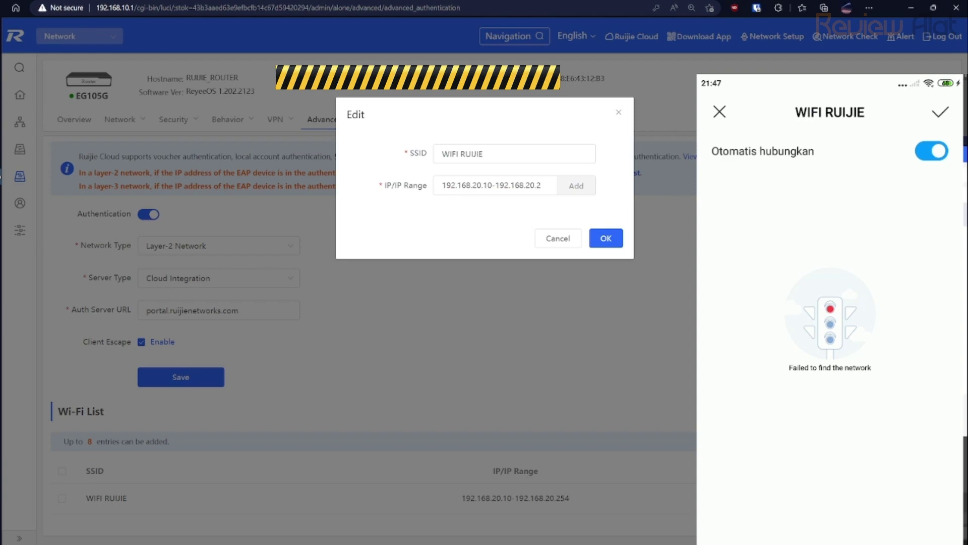
key("ctrl+plus")
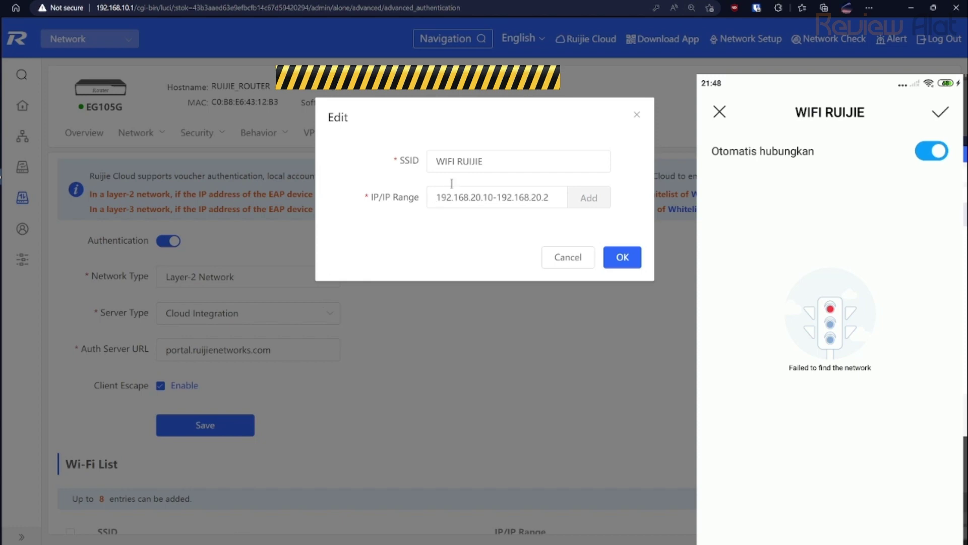
left_click_drag(510, 157, 432, 157)
type("EG")
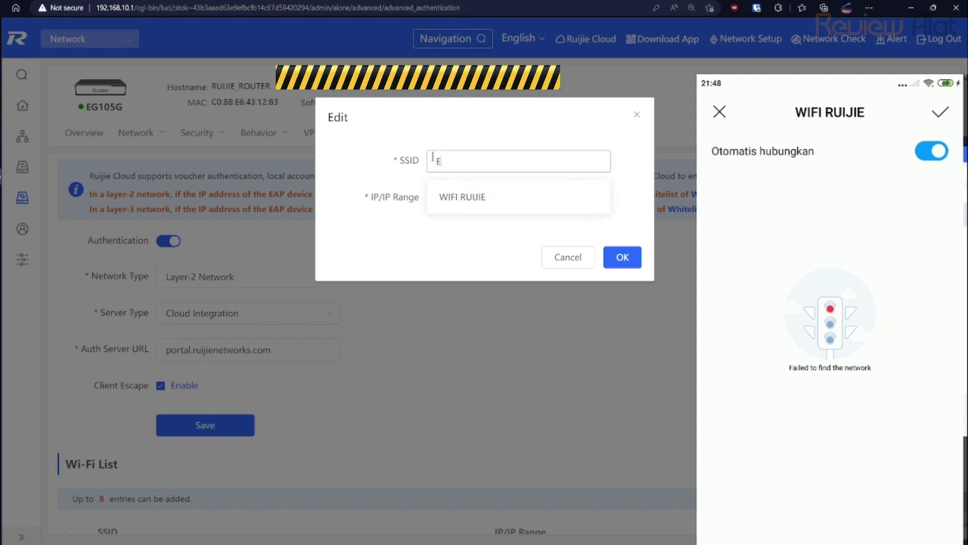
left_click(623, 257)
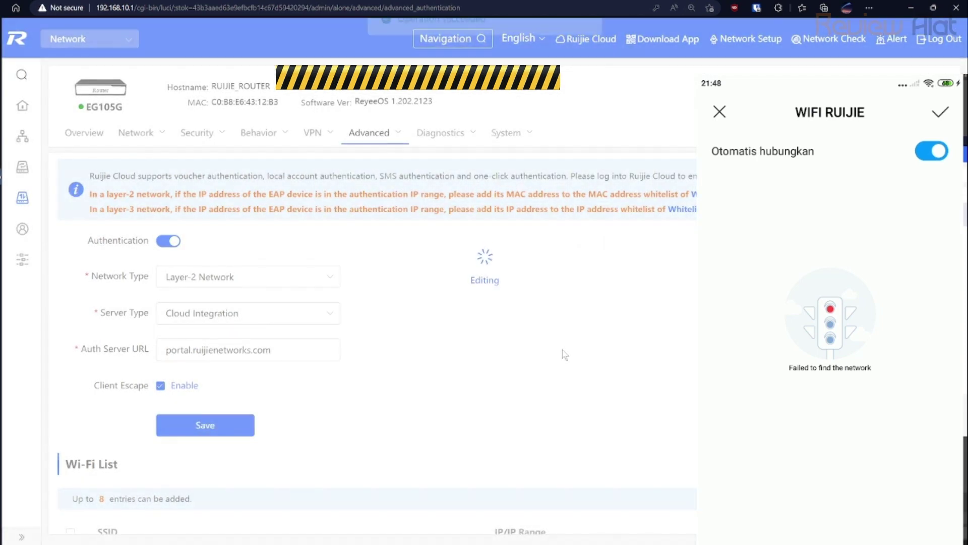
scroll(482, 379, "down", 1)
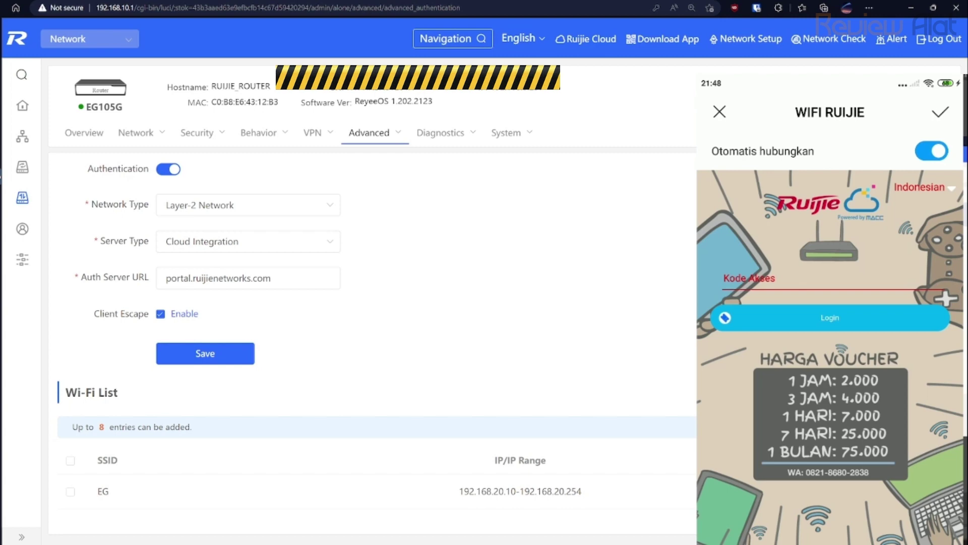
Start a new Wi-Fi list entry with some SSID text, then cancel without adding it.
left_click(832, 393)
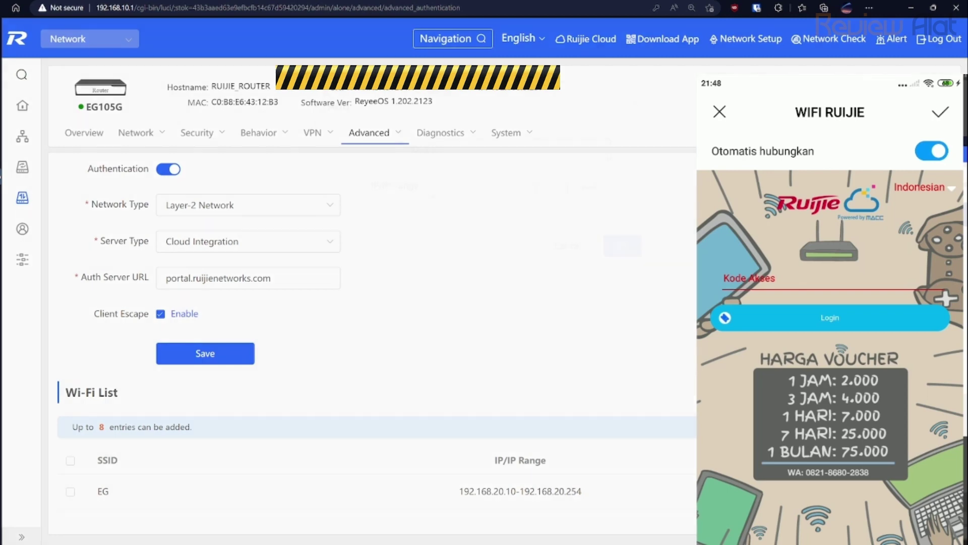
left_click(499, 166)
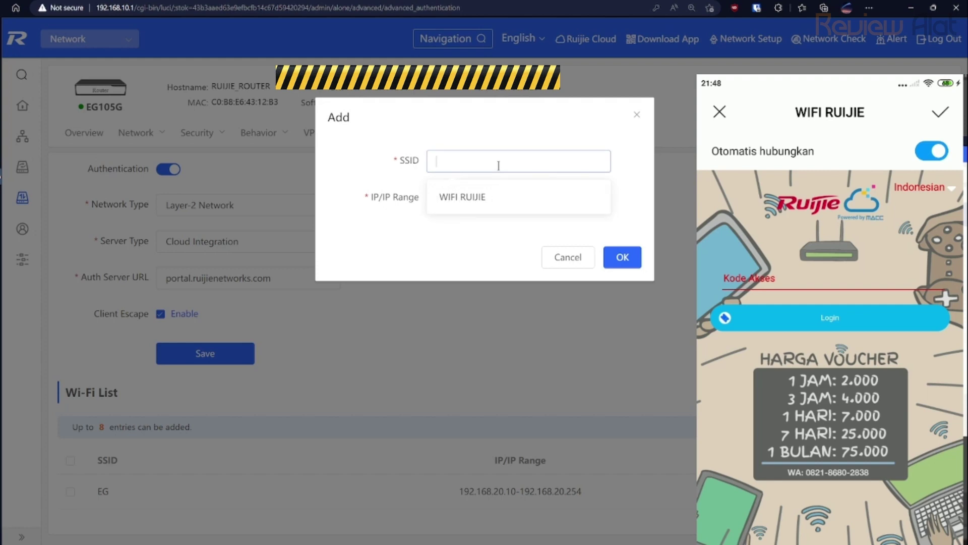
type("???")
type(" kenapa EG")
type(" ta")
key("BackSpace")
type("ya")
left_click(554, 131)
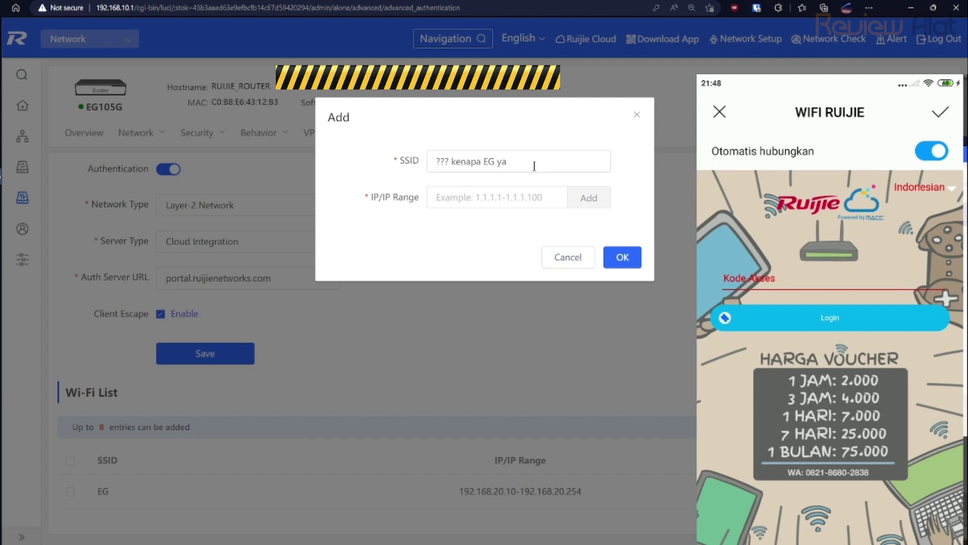
left_click(584, 260)
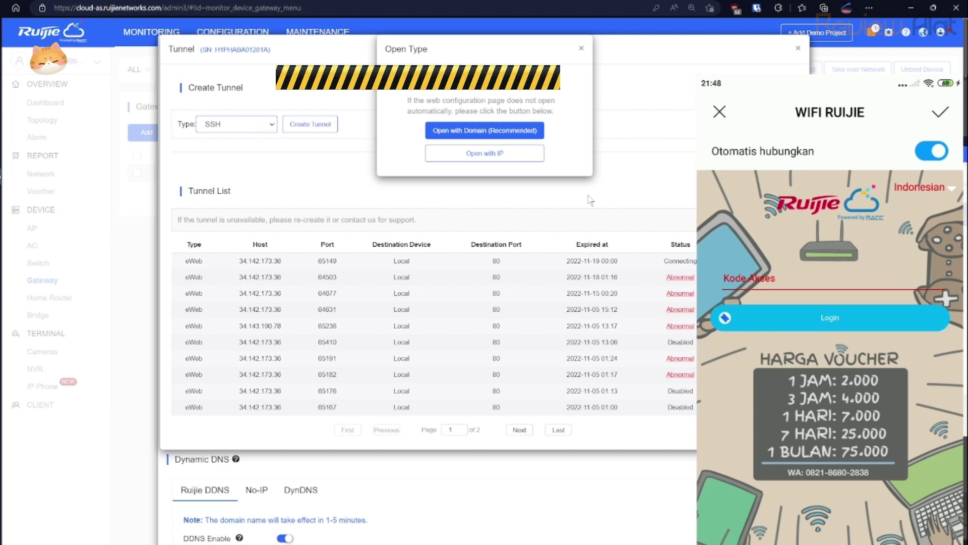
Close the open-type and tunnel dialogs, open Cloud Portal Auth, and select the EG alias.
left_click(582, 48)
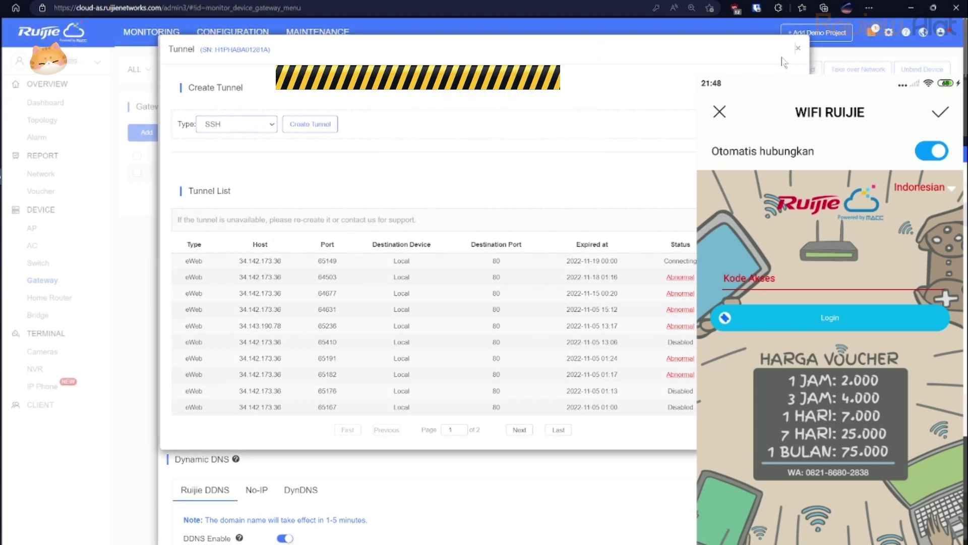
left_click(798, 48)
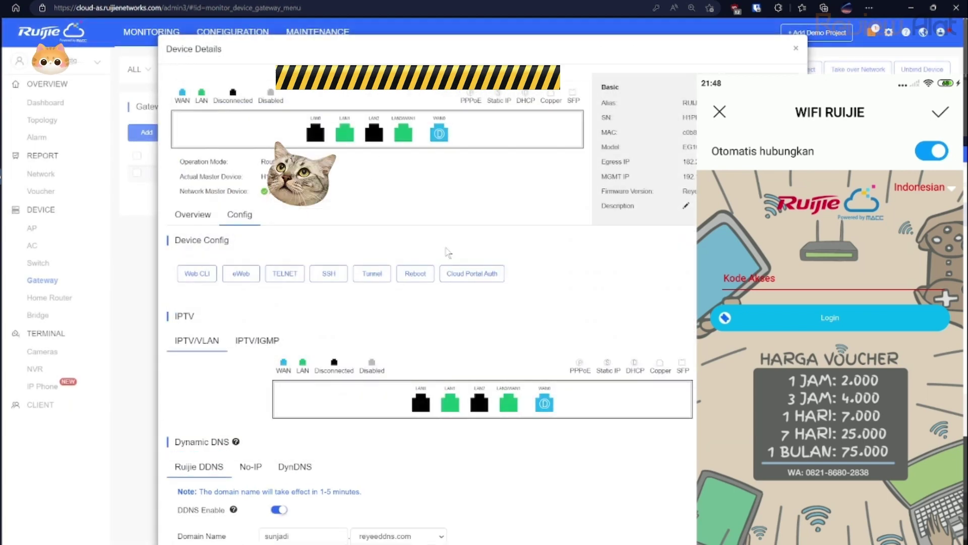
left_click(462, 278)
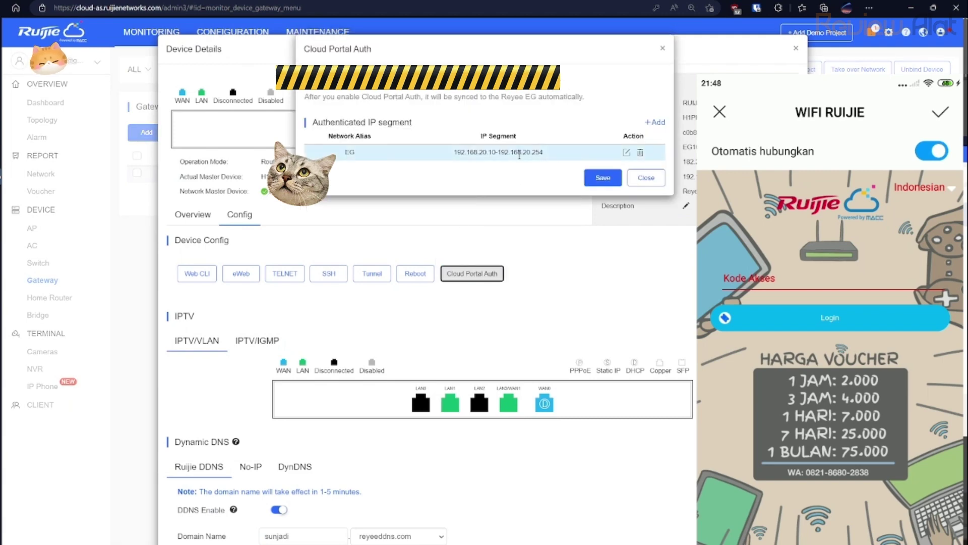
left_click(350, 153)
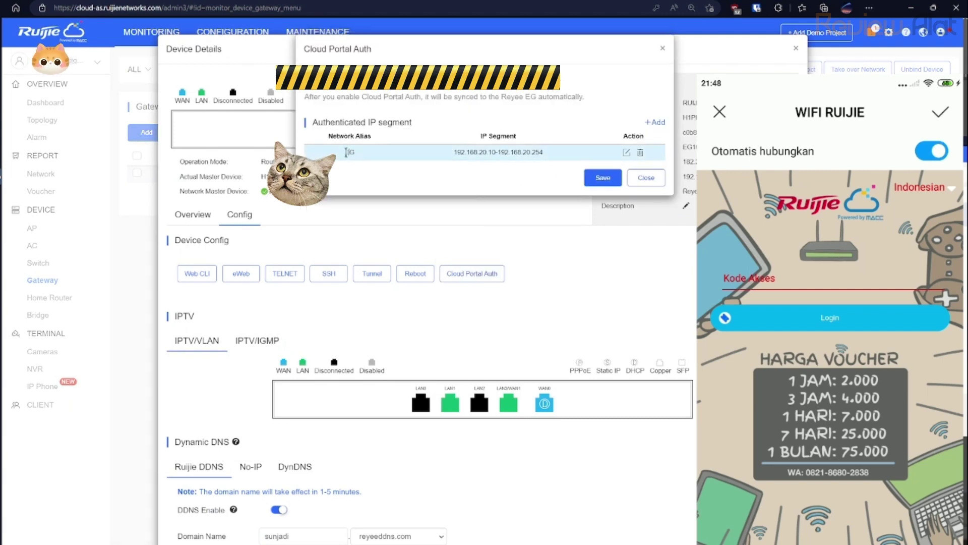
double_click(348, 152)
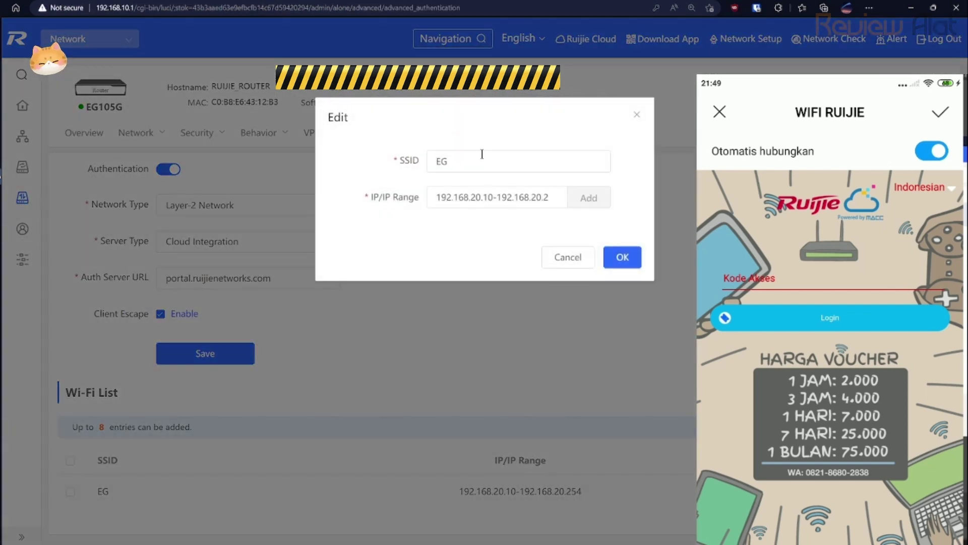
Edit the EG Wi-Fi entry, replace its SSID with WIFI UTAMA, and confirm it.
left_click(482, 154)
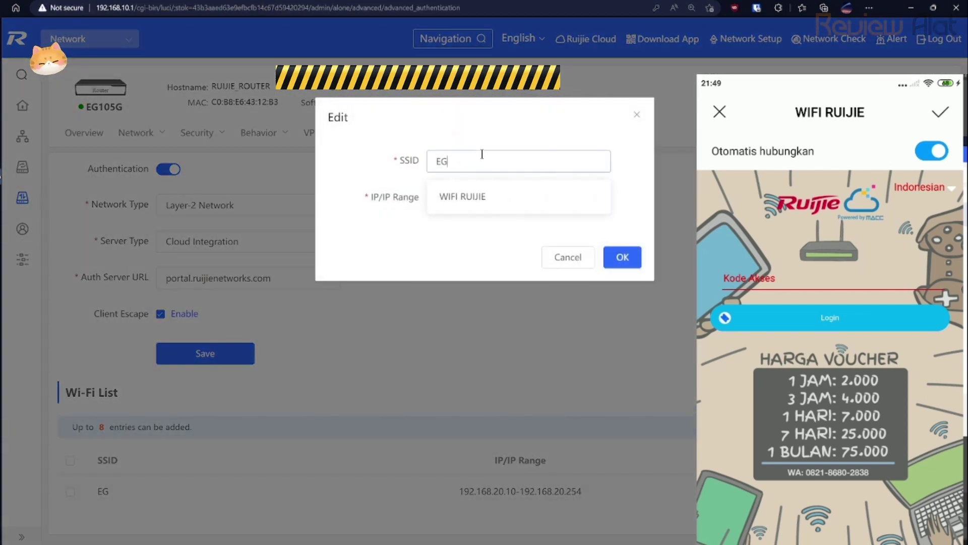
left_click(481, 196)
triple_click(518, 161)
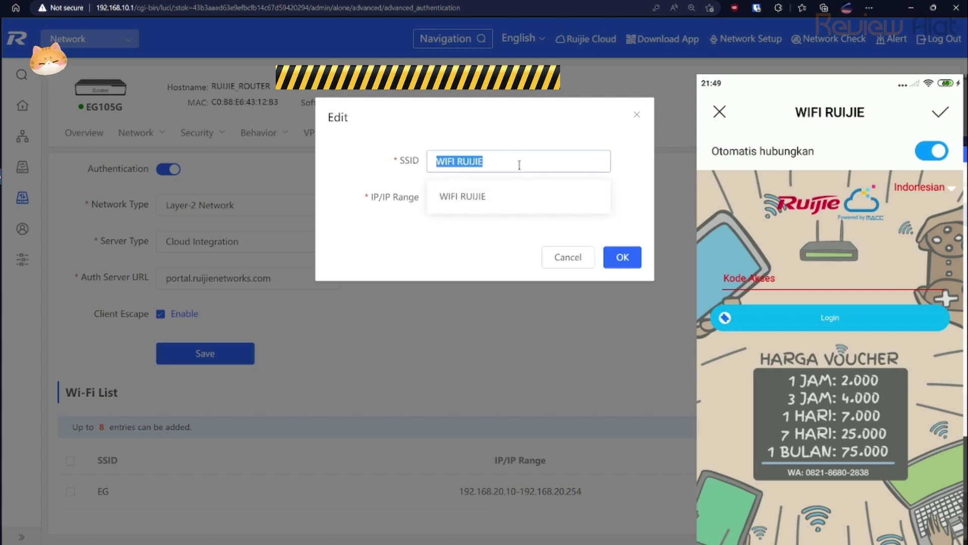
type("be")
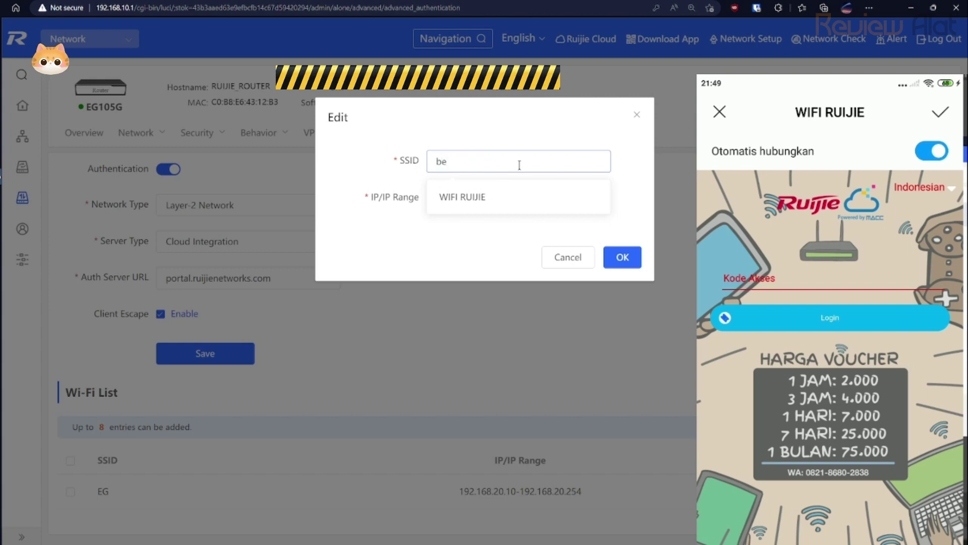
type("bebas")
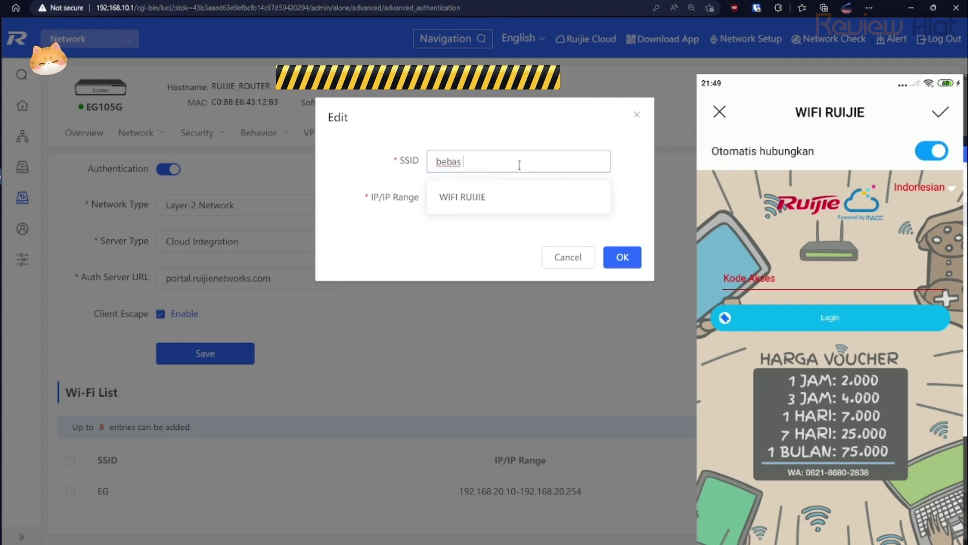
type(" tapi di cloud sa")
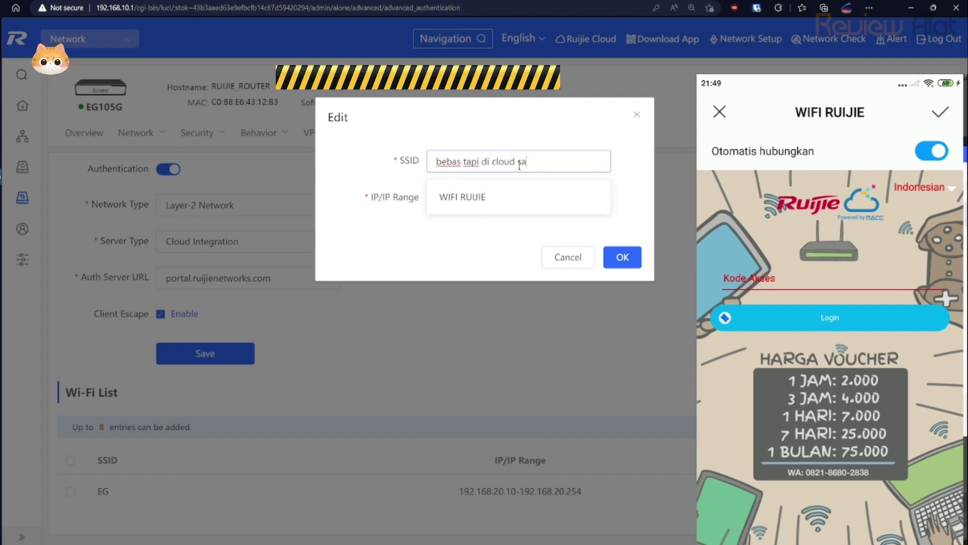
type("tu")
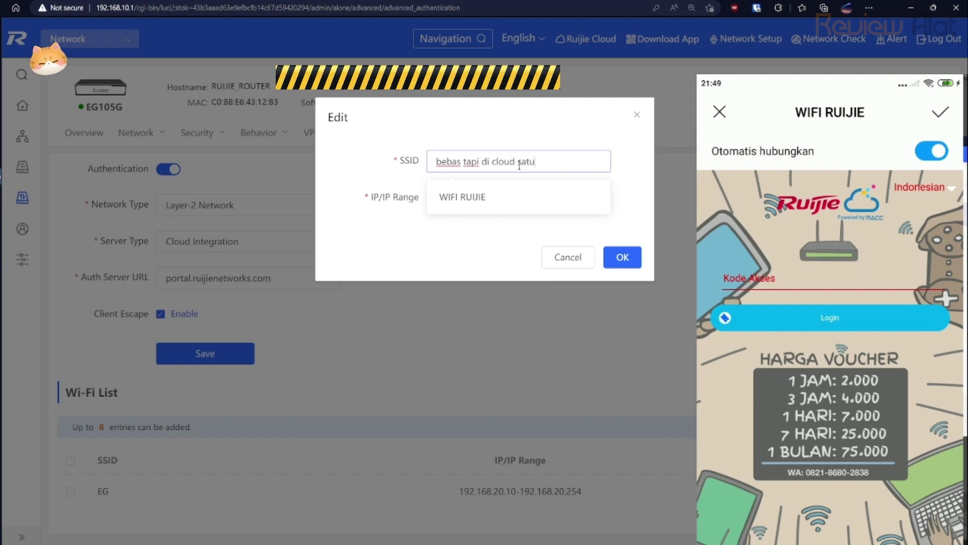
type(" lagi samain")
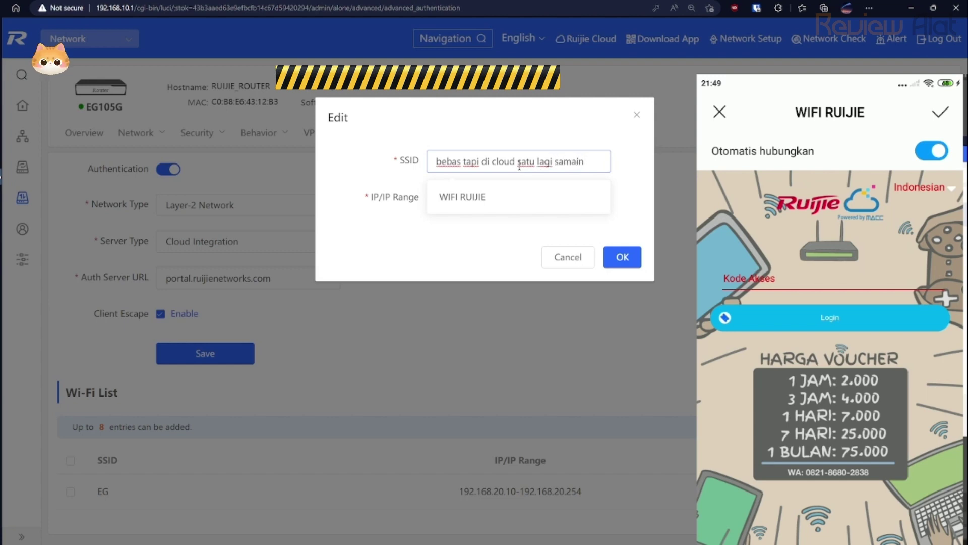
key("ctrl+a")
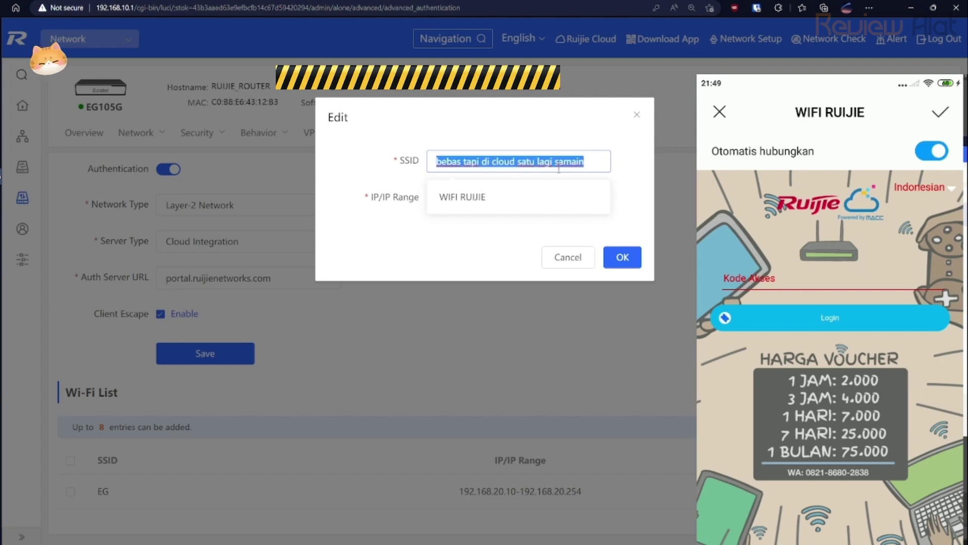
type("WIF")
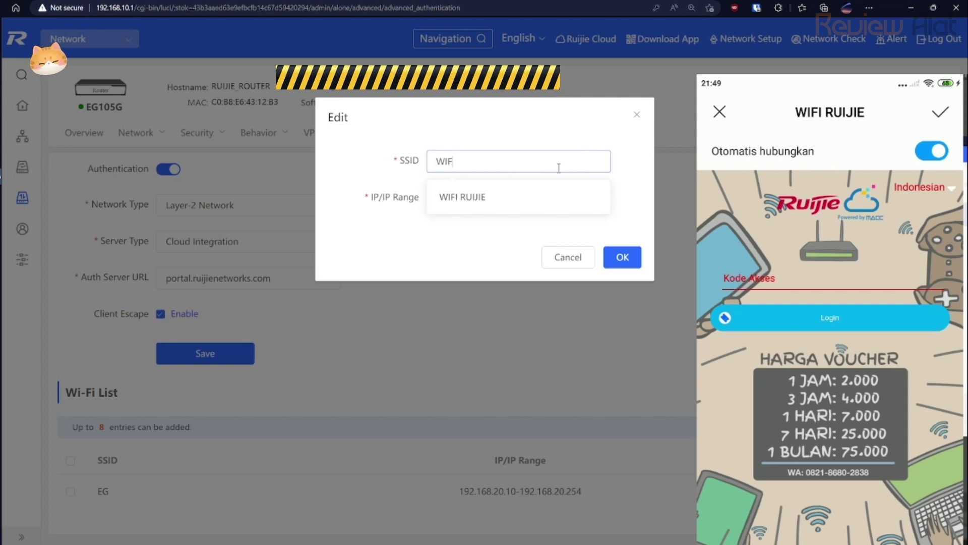
type("I UTAMA")
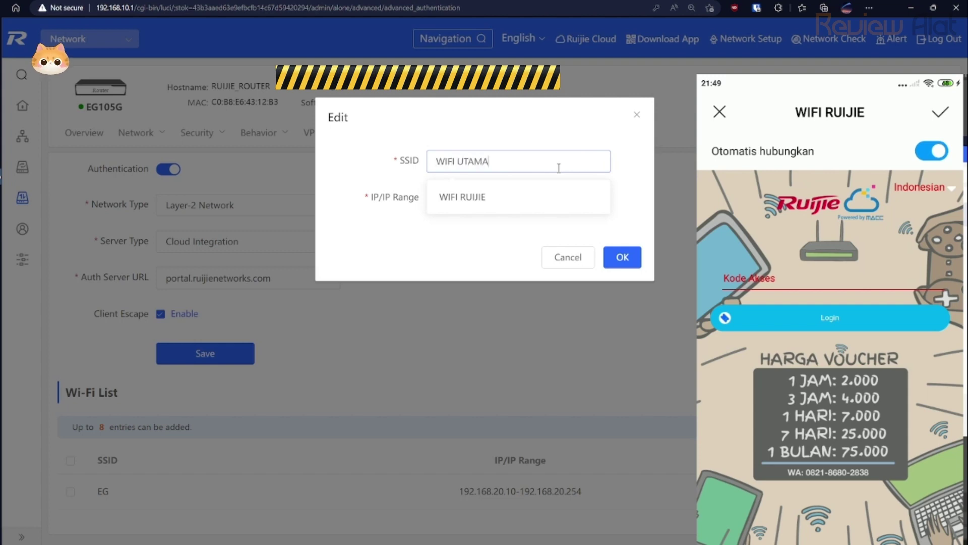
left_click(628, 225)
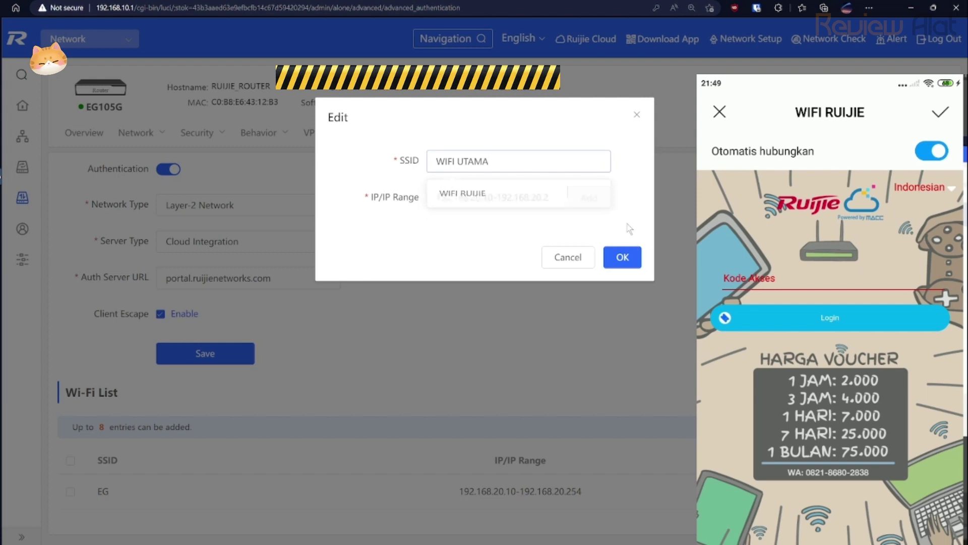
left_click(624, 258)
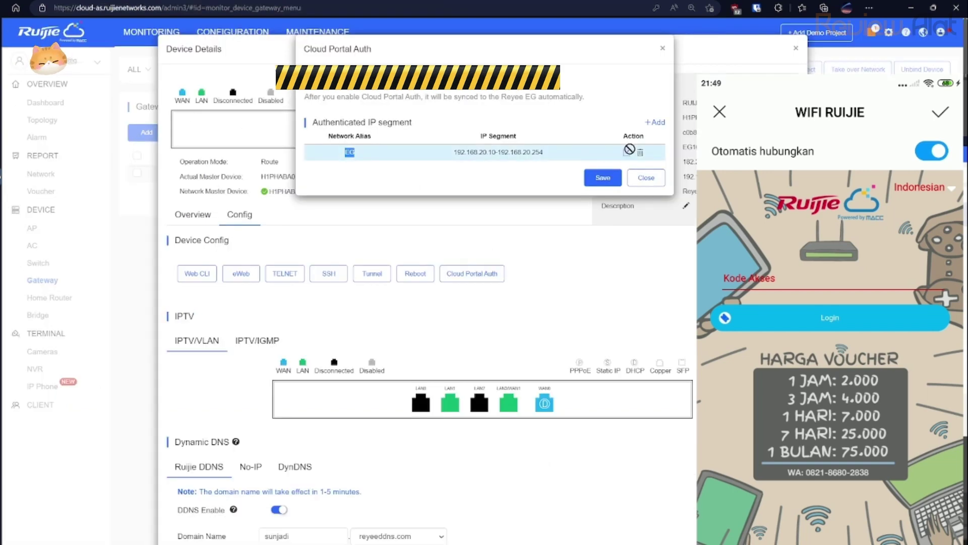
Add a VLAN20 authenticated segment in Cloud Portal Auth using PORTAL 1.
left_click(626, 153)
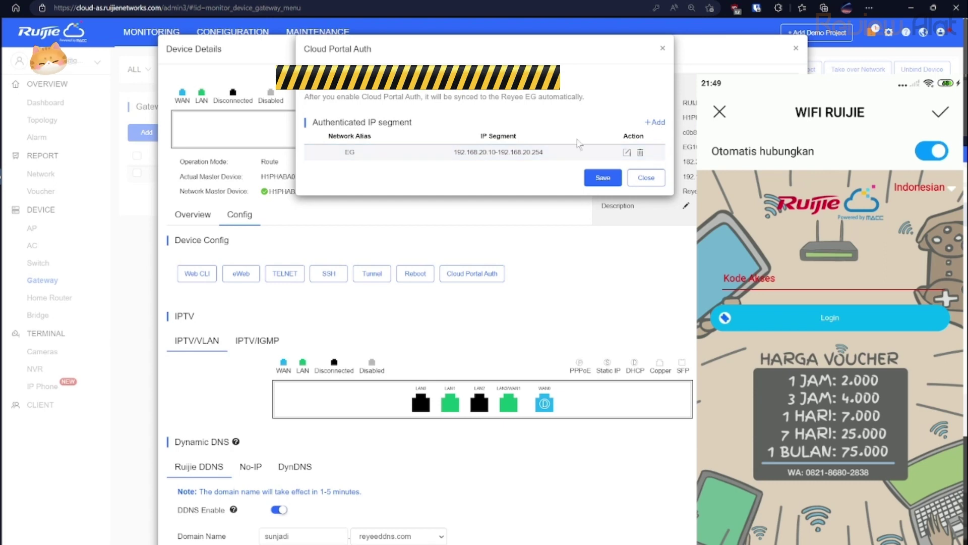
double_click(349, 151)
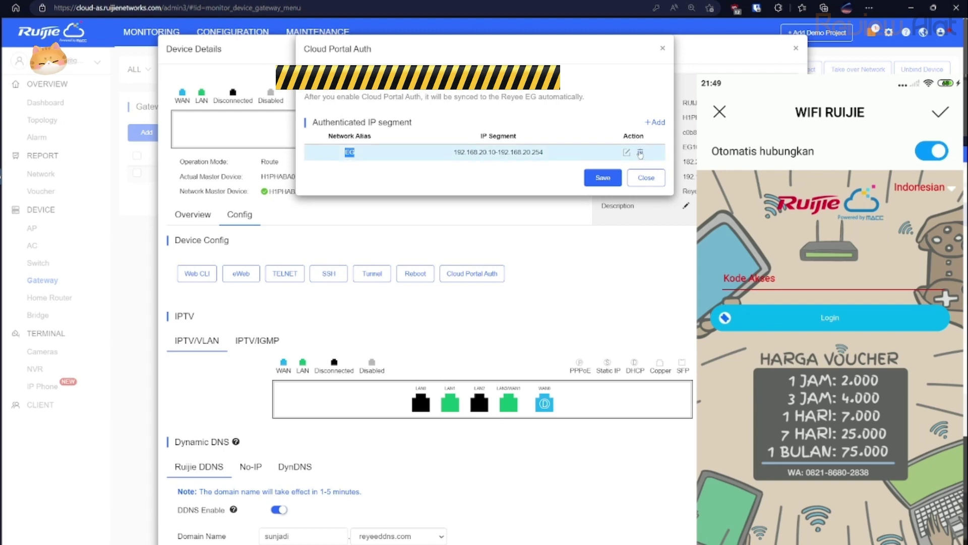
left_click(640, 153)
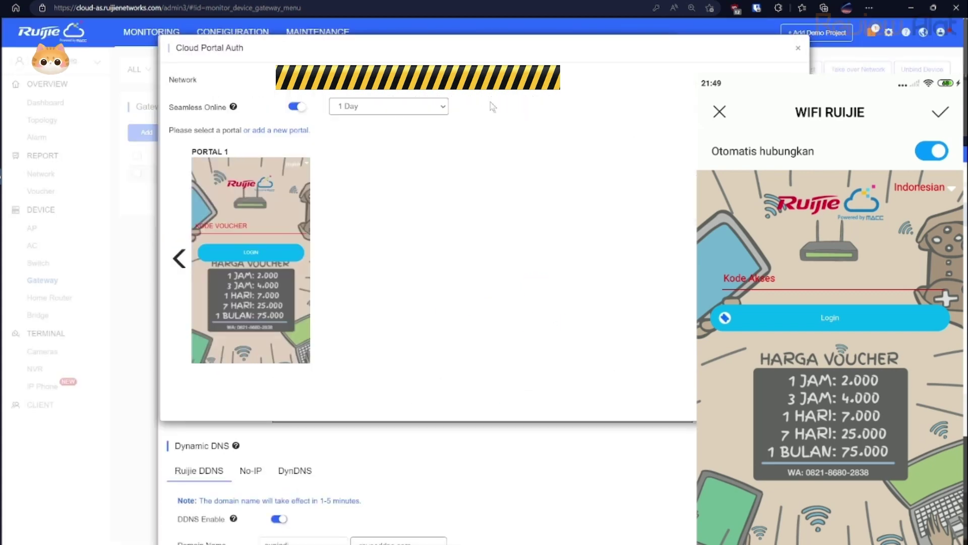
left_click(348, 93)
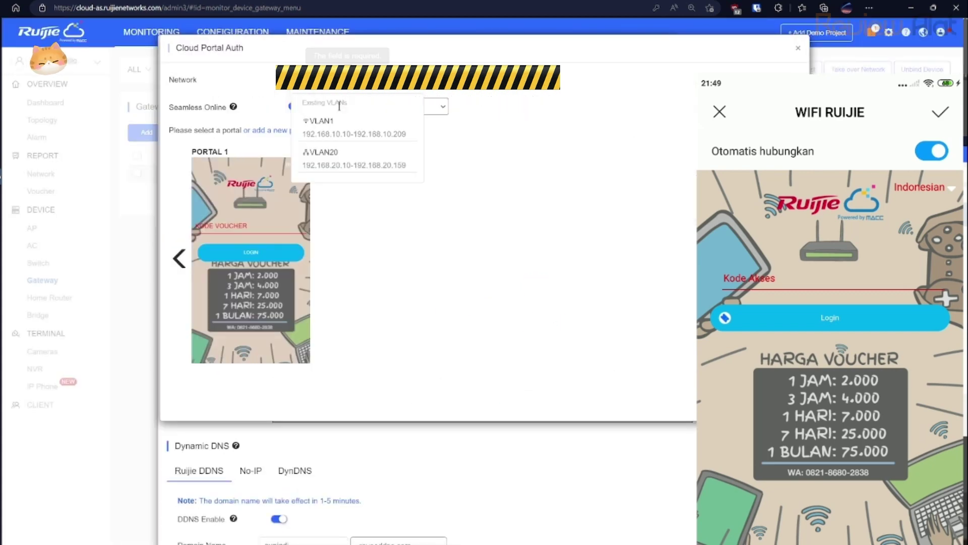
left_click(342, 159)
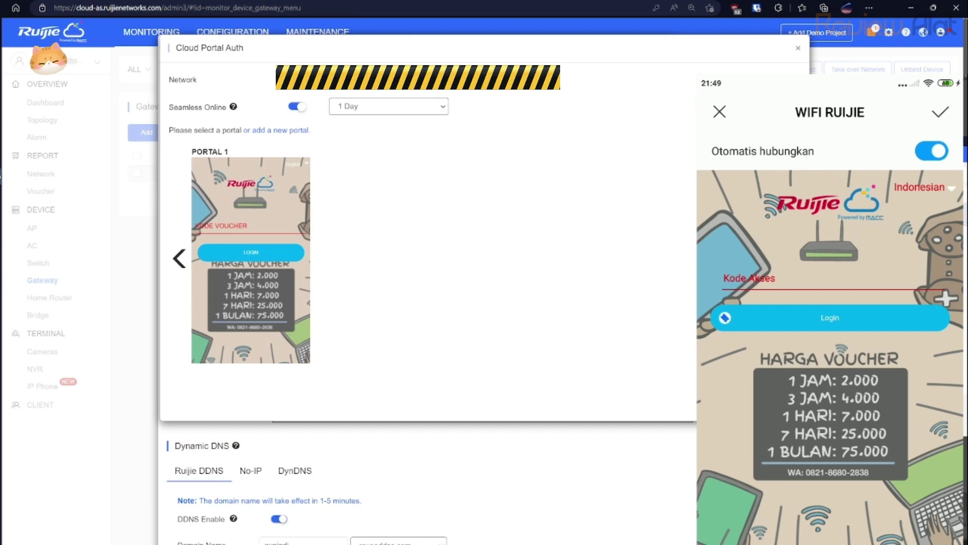
left_click(776, 401)
left_click(283, 237)
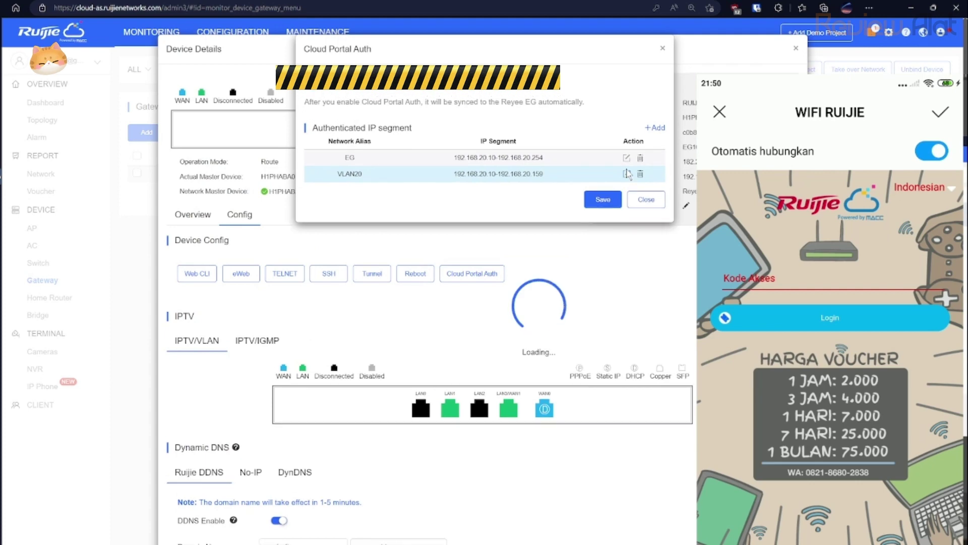
Delete the VLAN20 segment again, then close Cloud Portal Auth and the device details.
left_click(627, 174)
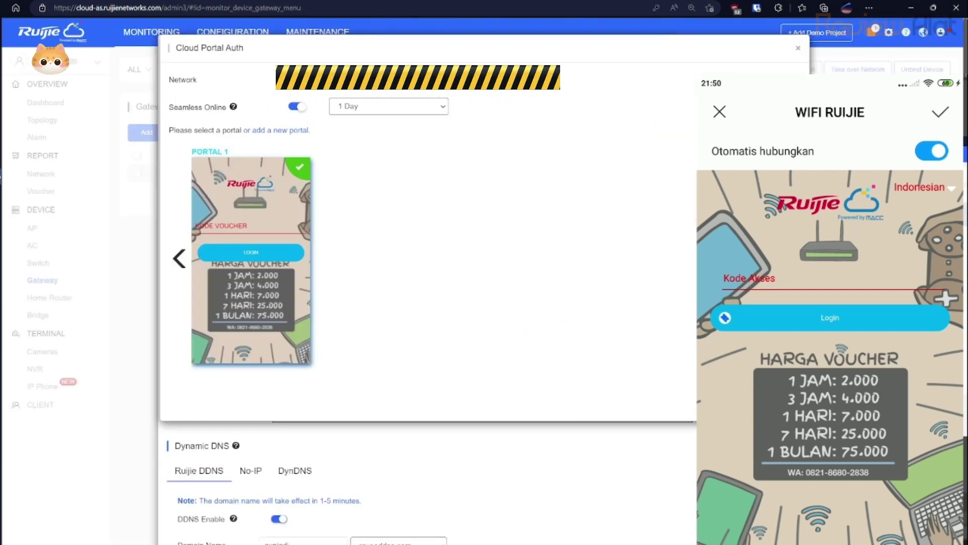
left_click(782, 403)
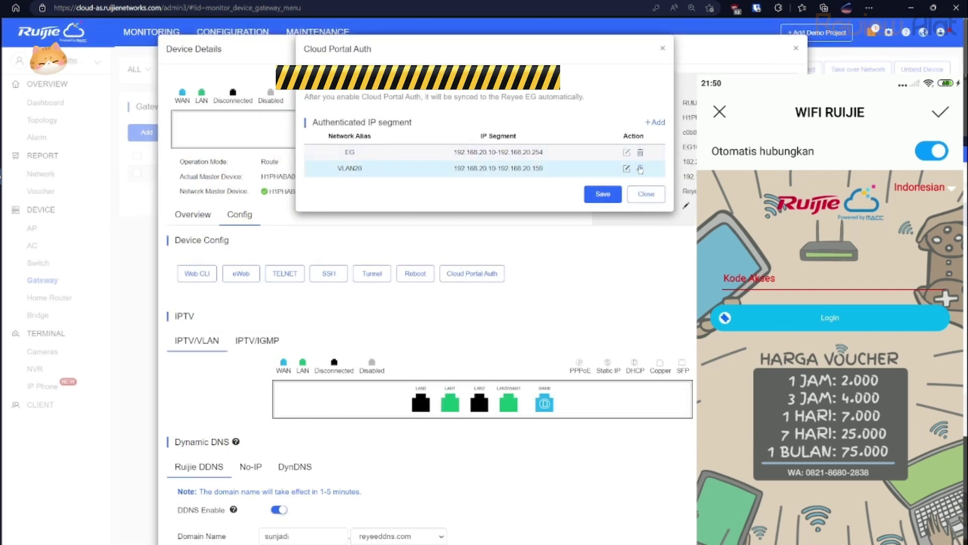
left_click(641, 169)
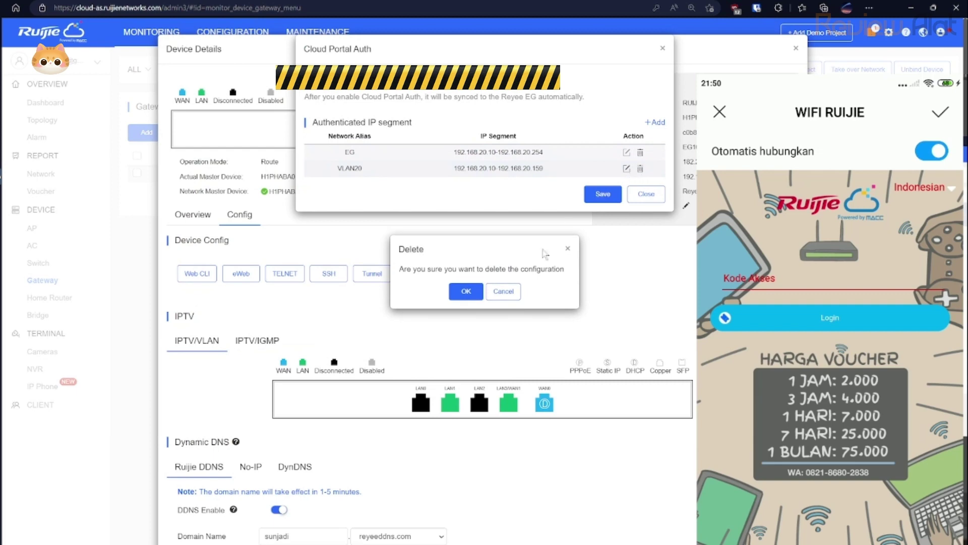
left_click(465, 292)
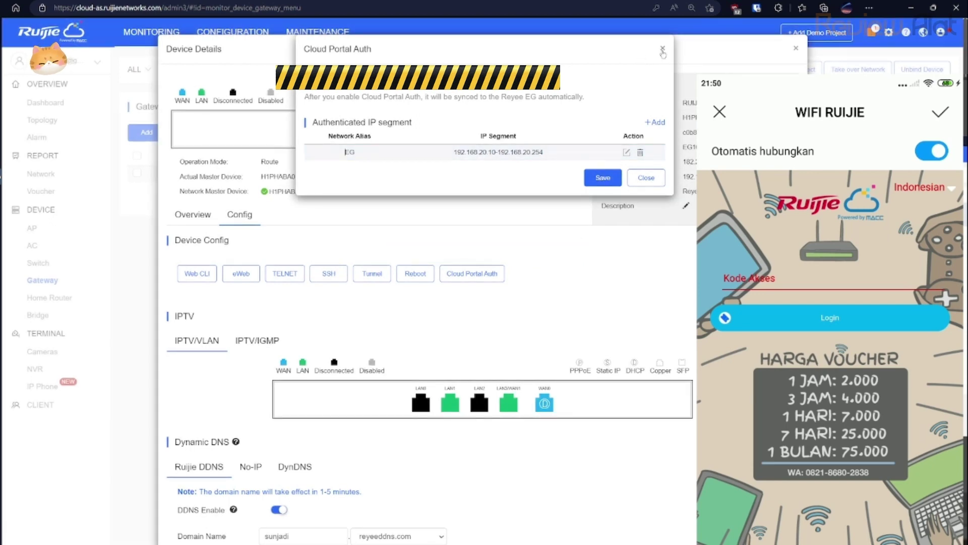
left_click(663, 48)
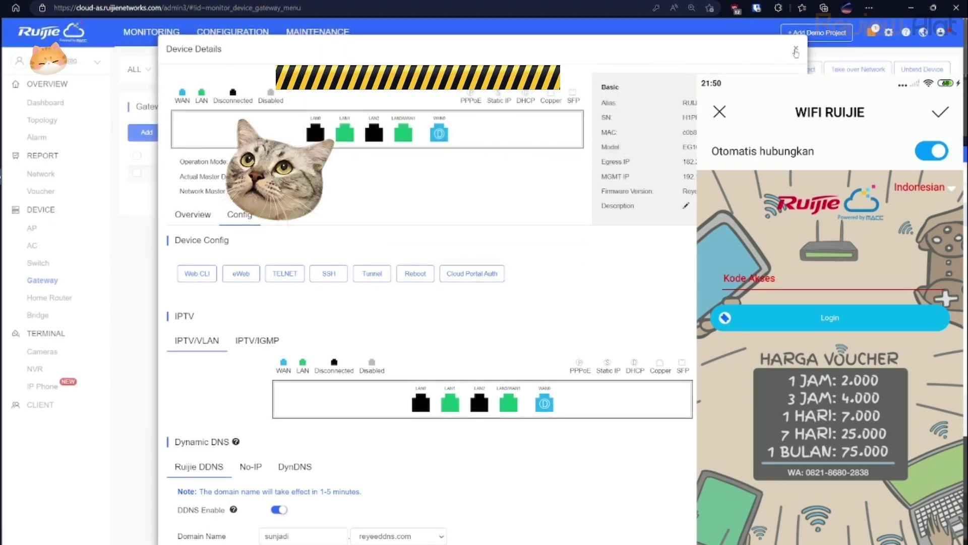
left_click(796, 51)
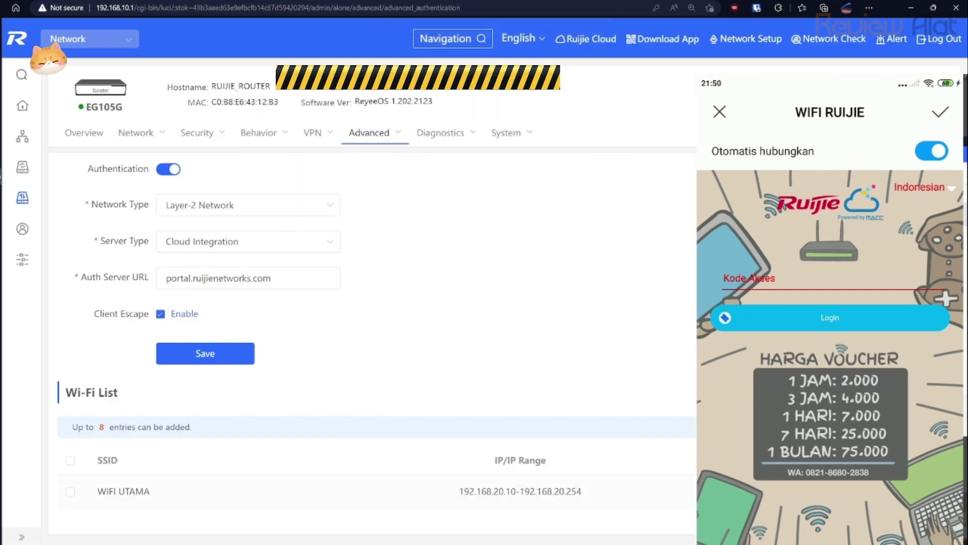
Edit the WIFI UTAMA entry and type notes into its SSID, ending with 'sebelumnya software nya gak sama'.
left_click(793, 491)
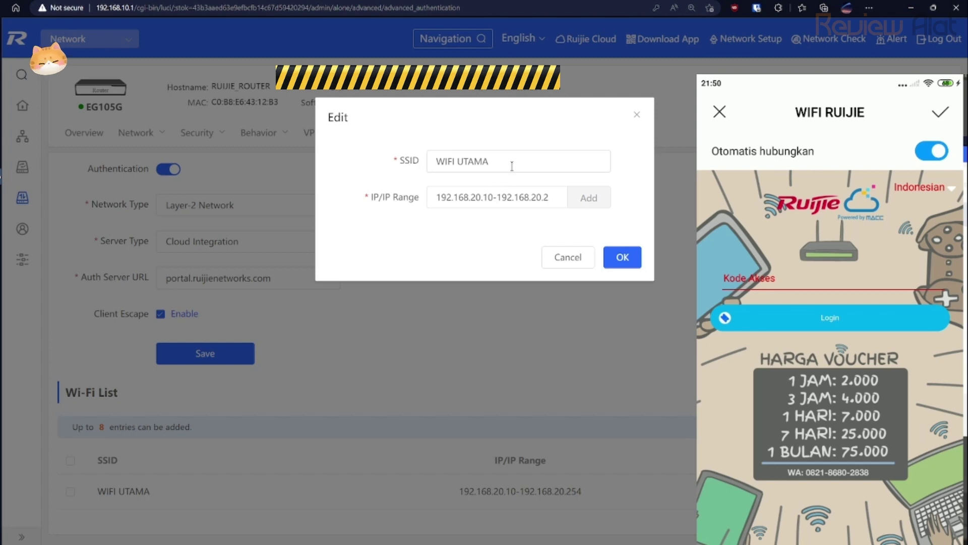
triple_click(513, 160)
type("Seper")
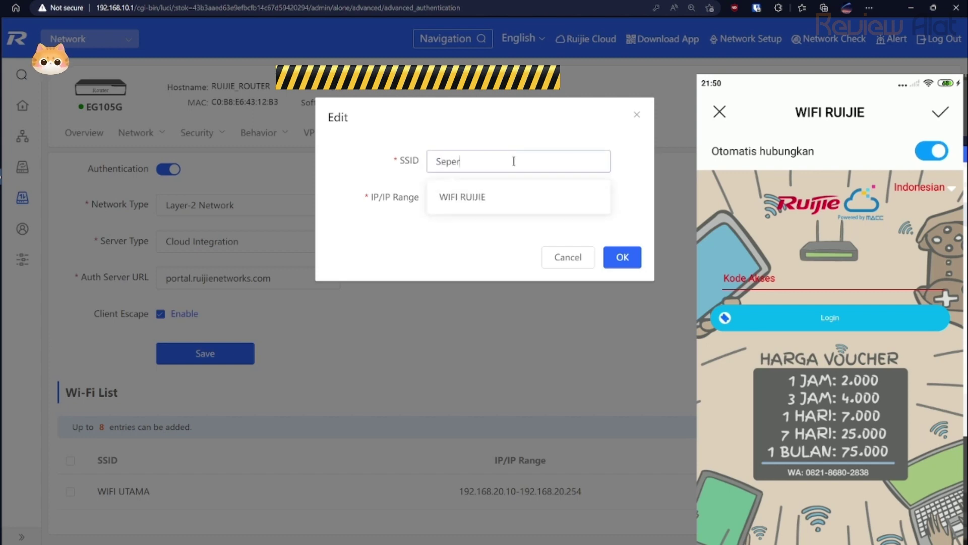
type("ti nya")
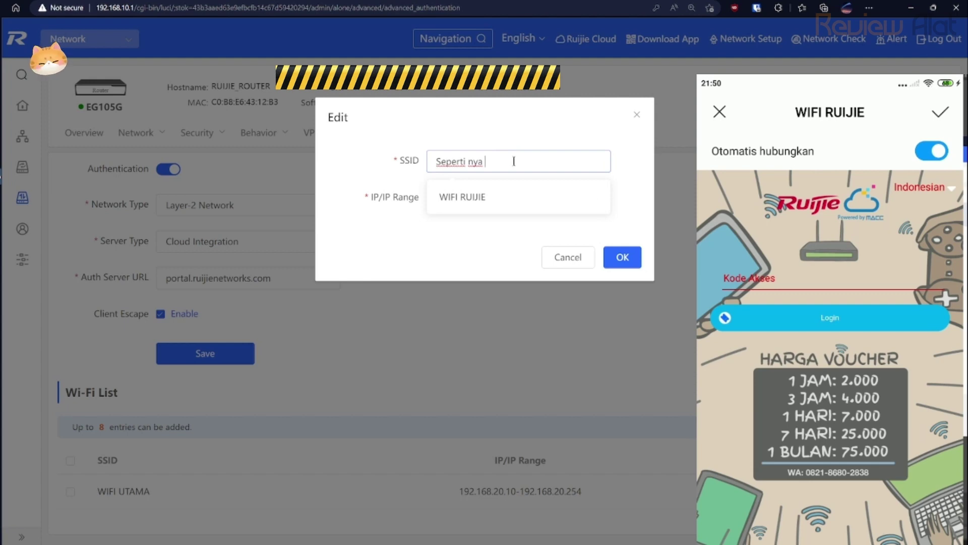
type("ikuti settin")
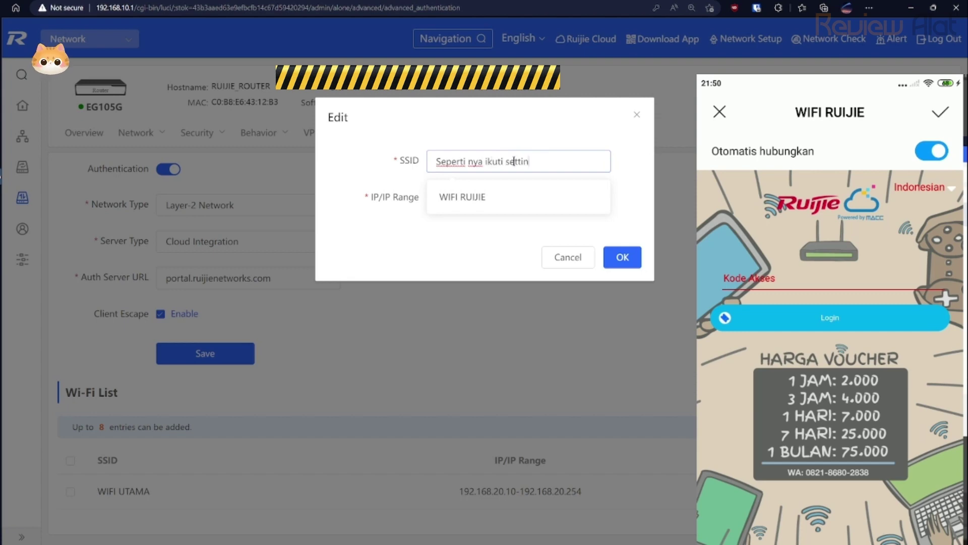
type("gan aja")
key("ctrl+a")
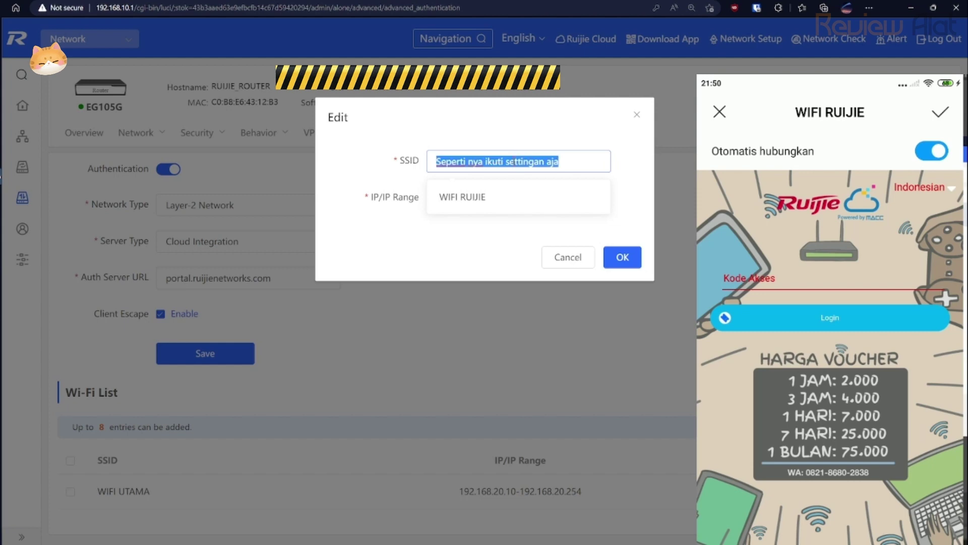
key("BackSpace")
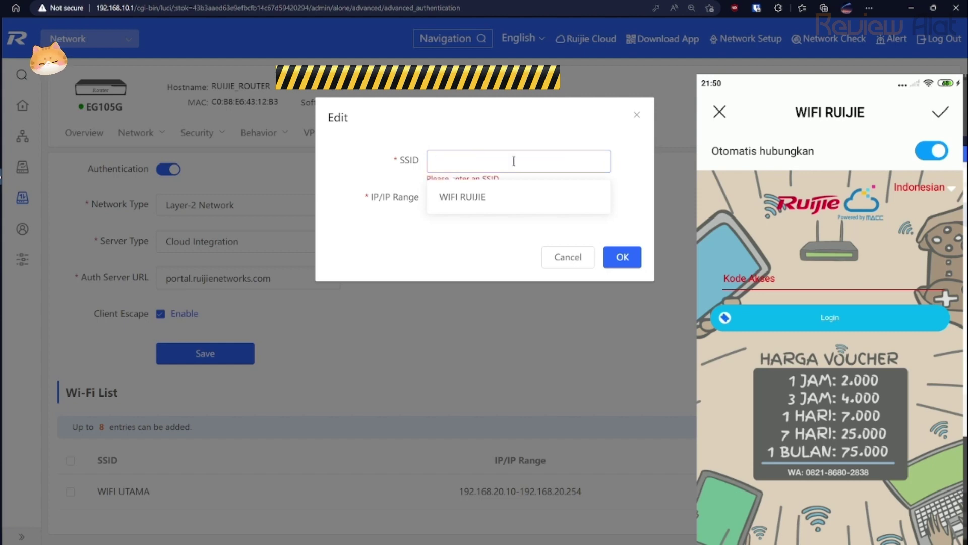
type("sebelum")
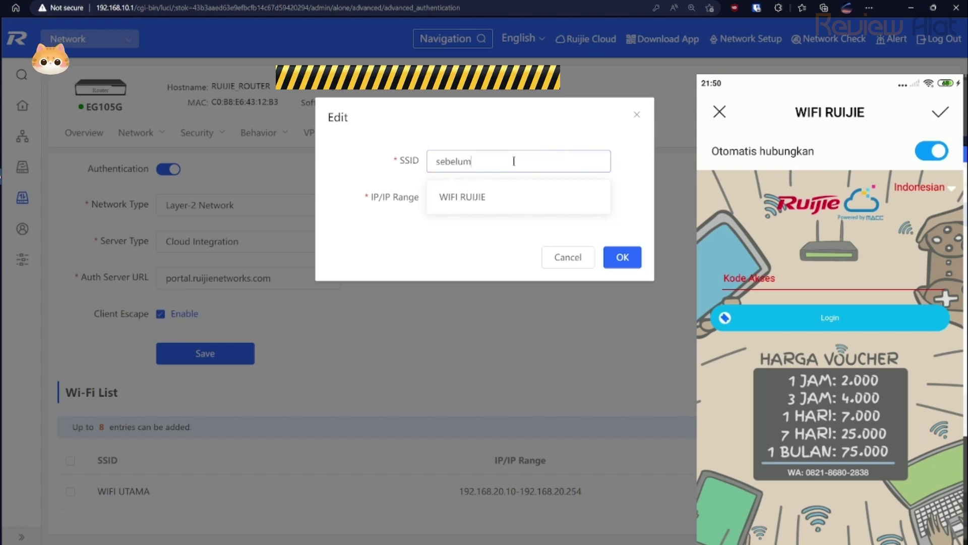
type("nya sof")
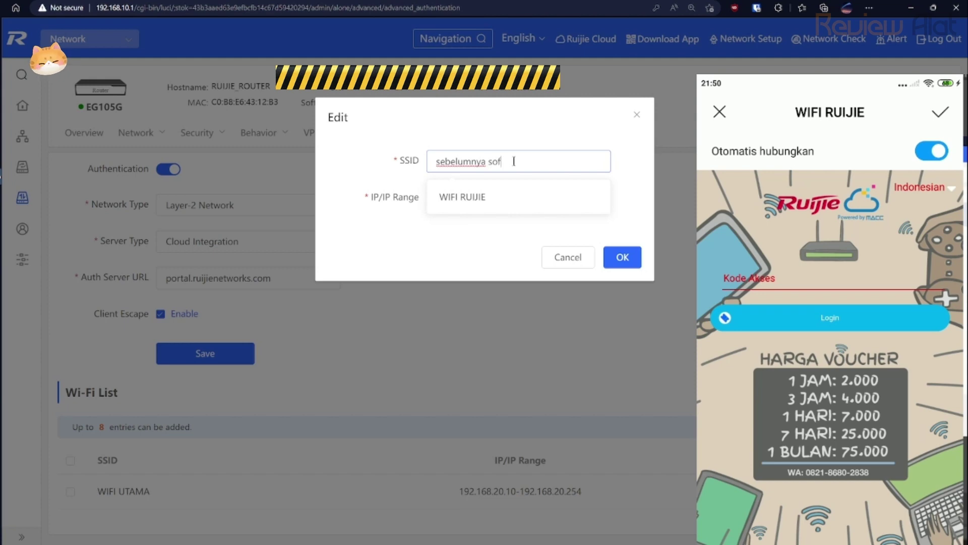
type("tware nya gak sama")
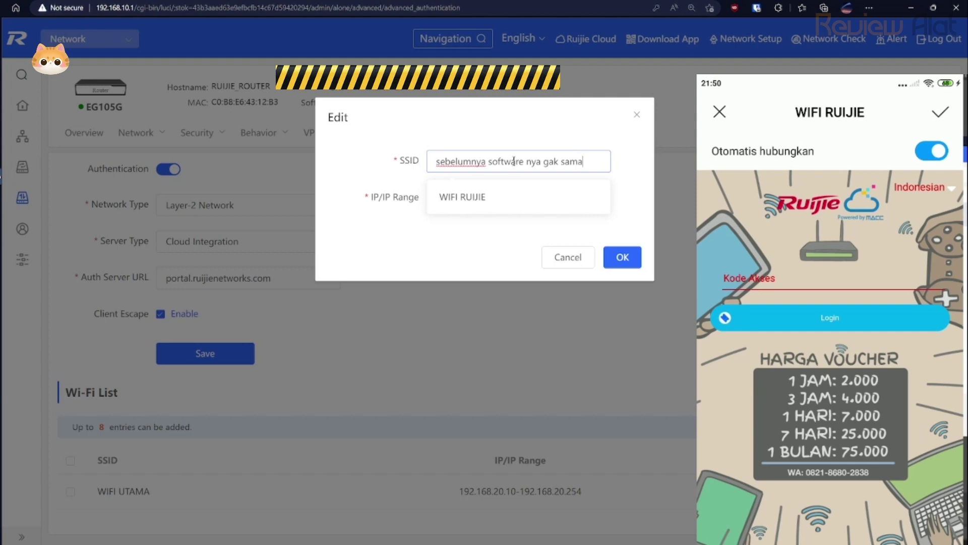
key("ctrl+a")
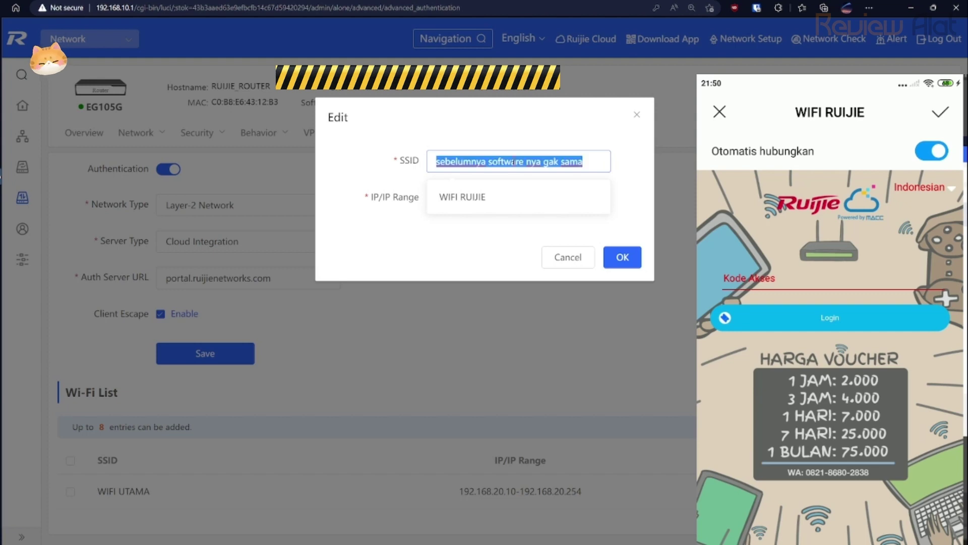
Clear the typed notes, set the entry's SSID to EG, and confirm the change.
key("BackSpace")
type("Ini")
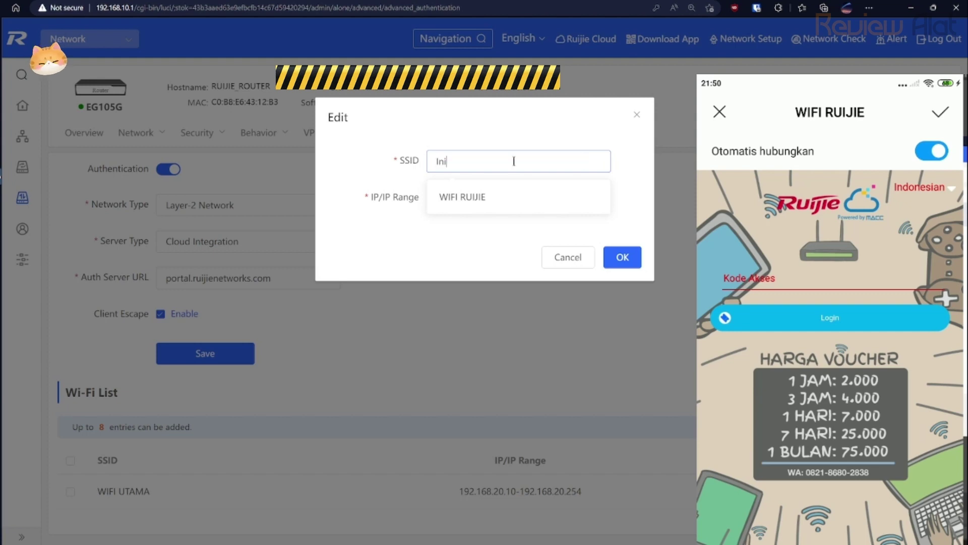
type(" software")
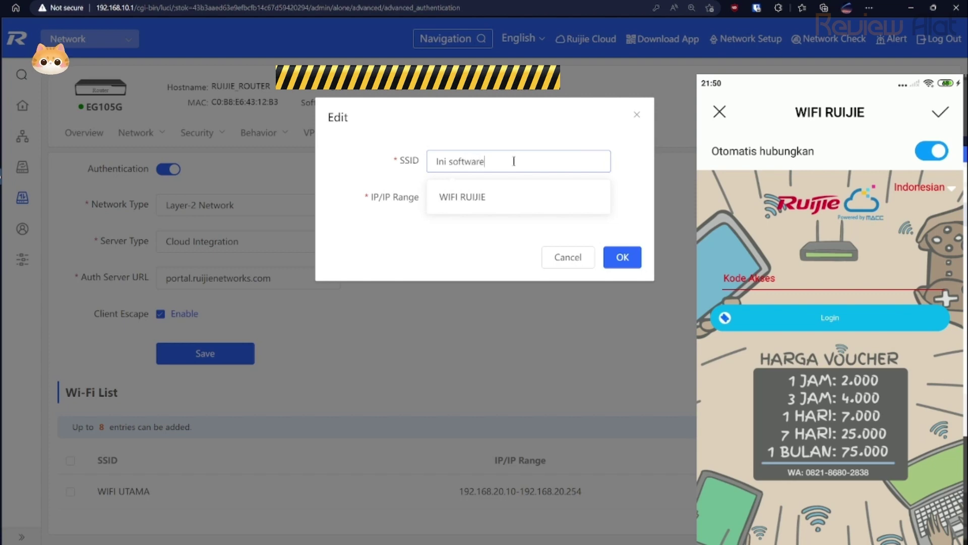
type(" baru up")
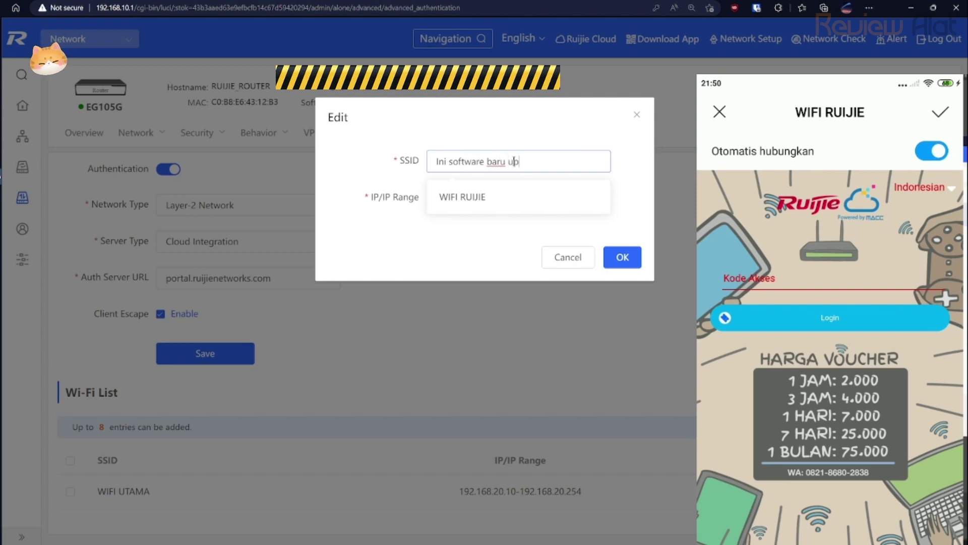
type("date")
key("ctrl+a")
key("BackSpace")
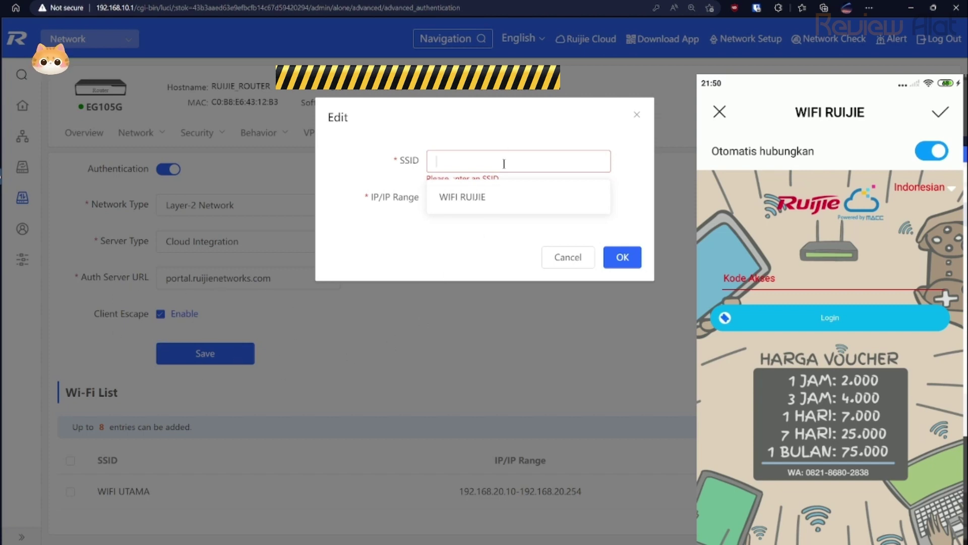
type("EG")
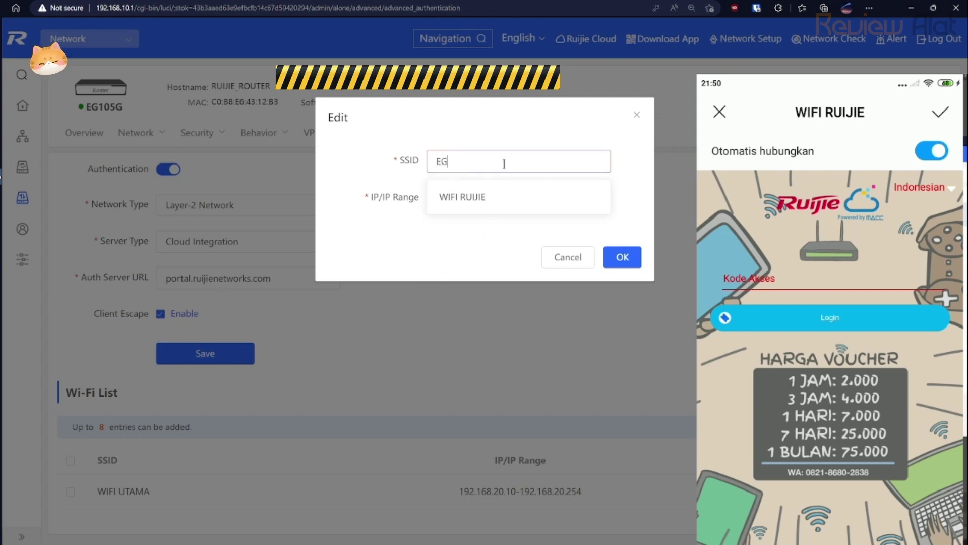
left_click(631, 257)
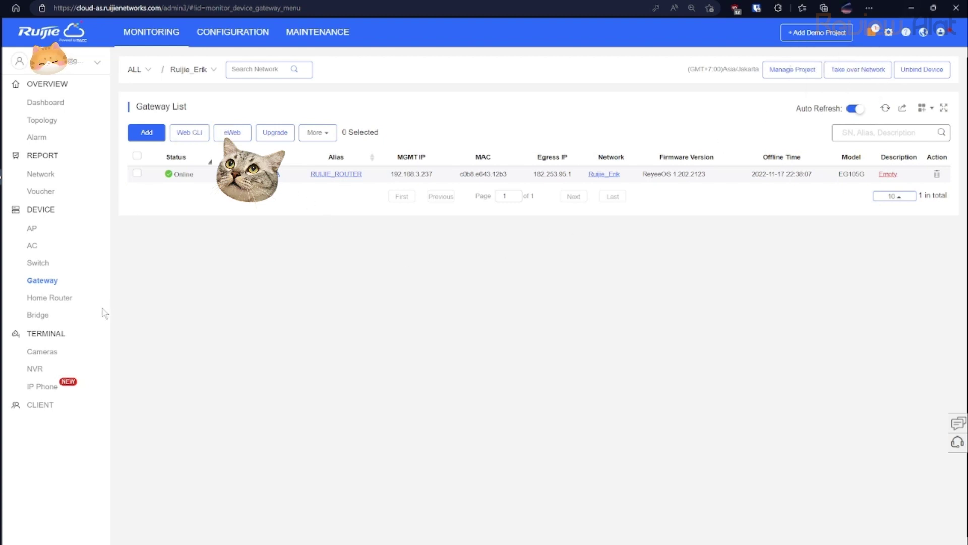
Browse the Cameras and Home Router lists, scroll the monitoring Dashboard, then open Project Management.
left_click(72, 355)
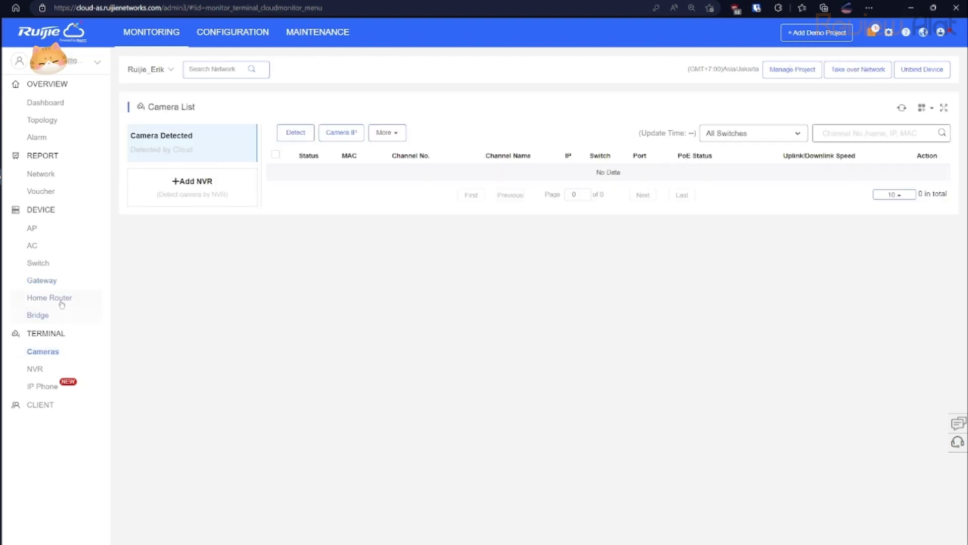
left_click(60, 303)
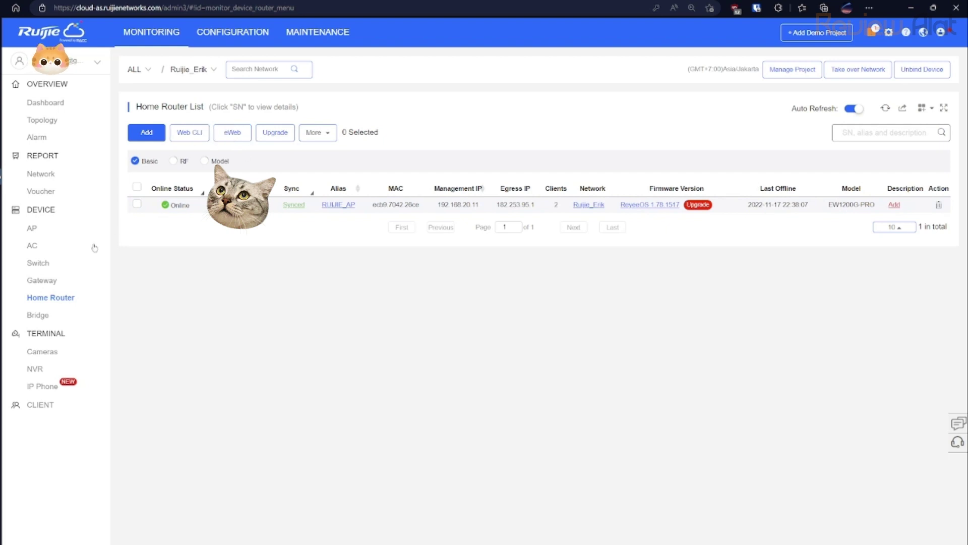
left_click(61, 106)
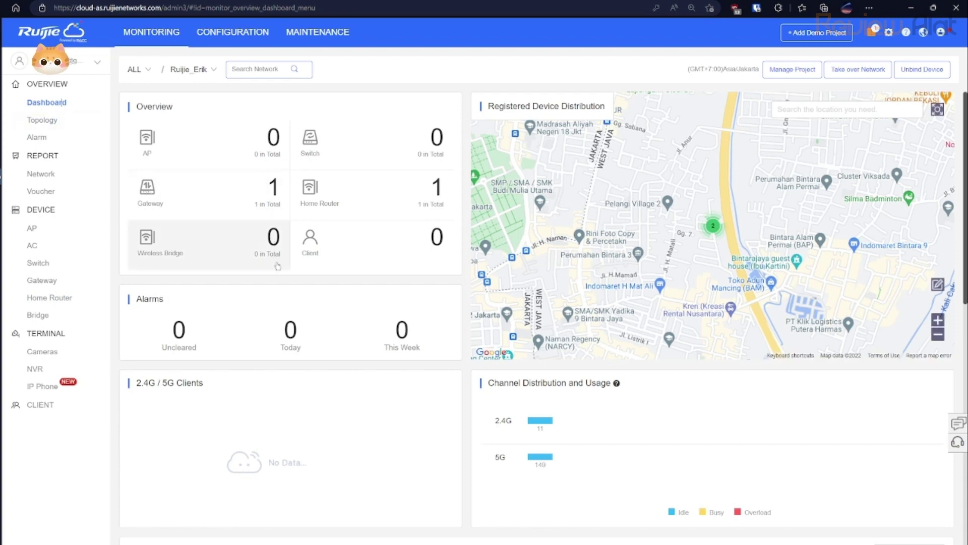
scroll(264, 378, "down", 8)
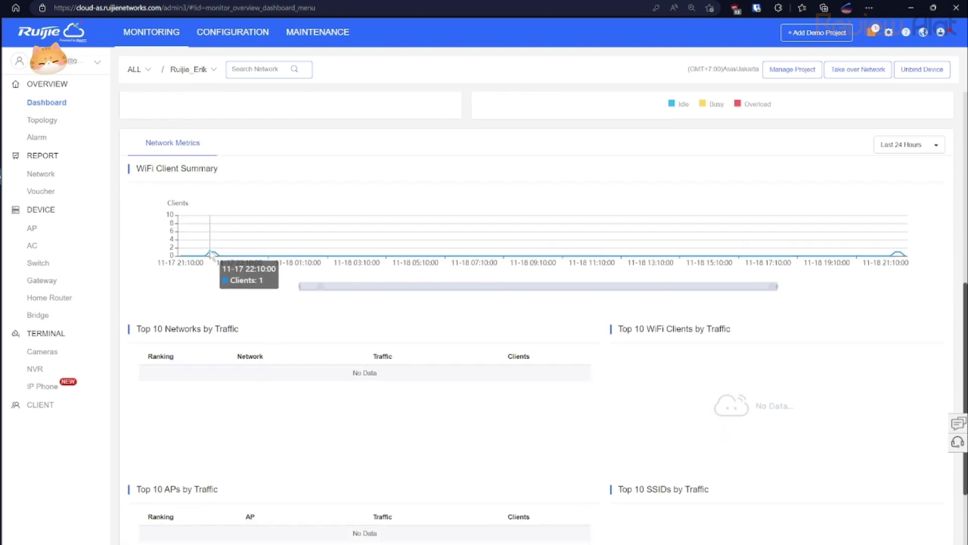
scroll(331, 294, "down", 2)
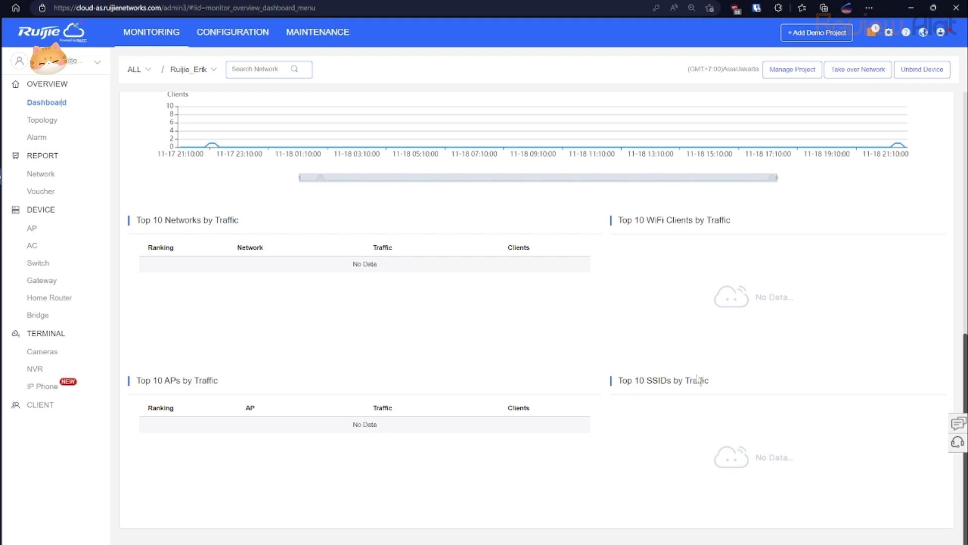
scroll(731, 217, "up", 10)
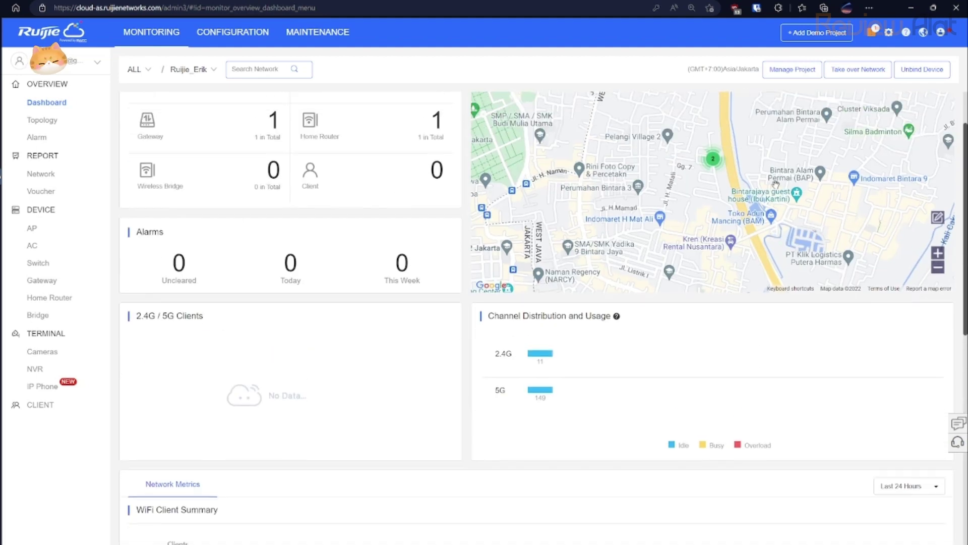
scroll(825, 108, "down", 3)
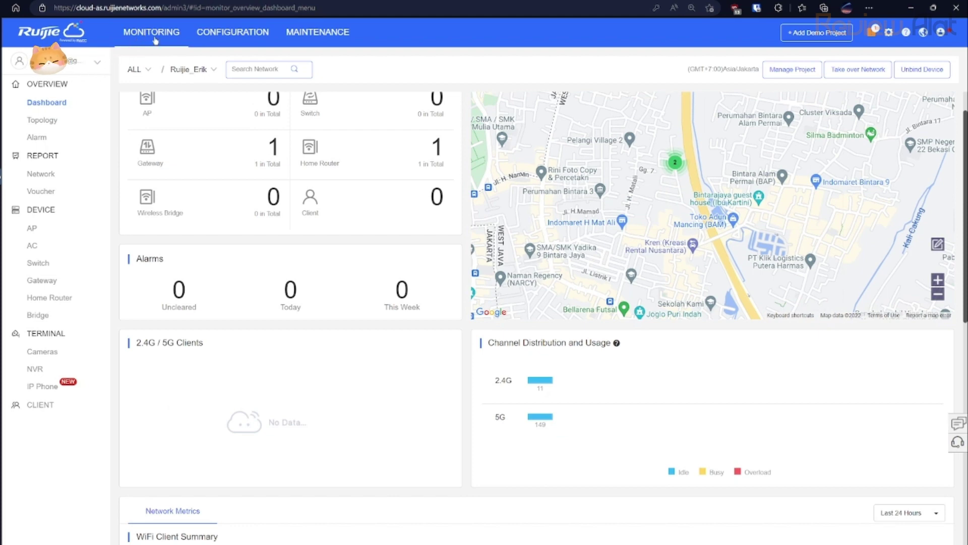
left_click(232, 32)
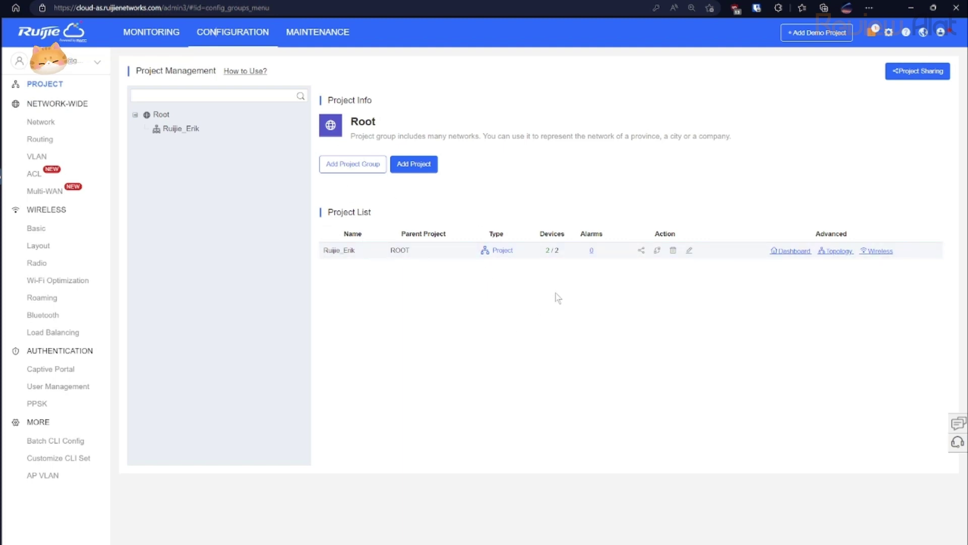
Share the Ruijie_Erik project with Read & Write permission for 1 Day, then close the link message.
left_click(641, 251)
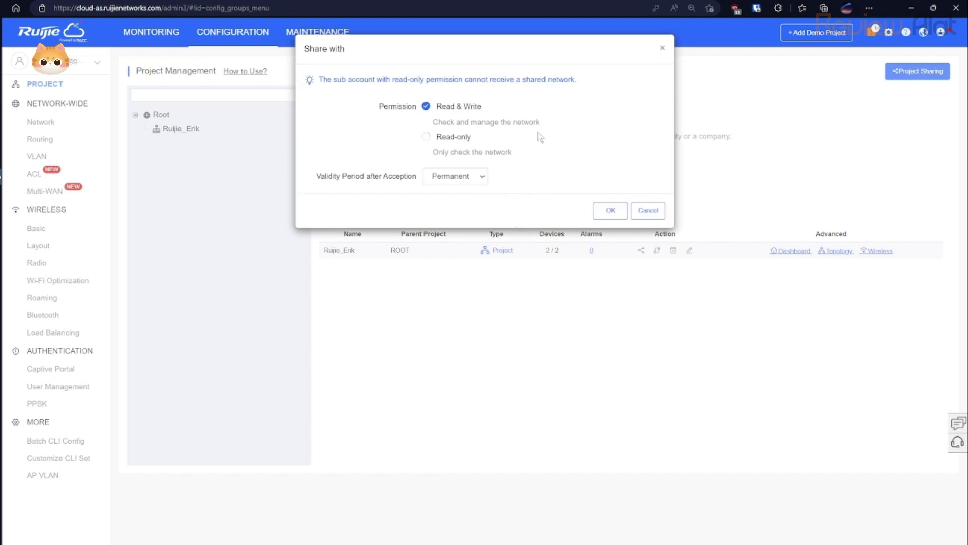
left_click(429, 114)
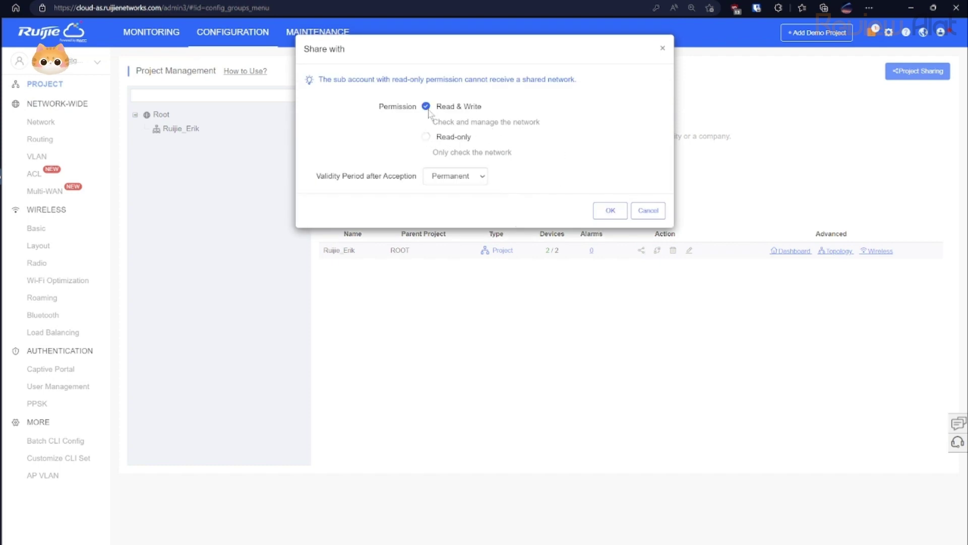
left_click(458, 207)
left_click(607, 230)
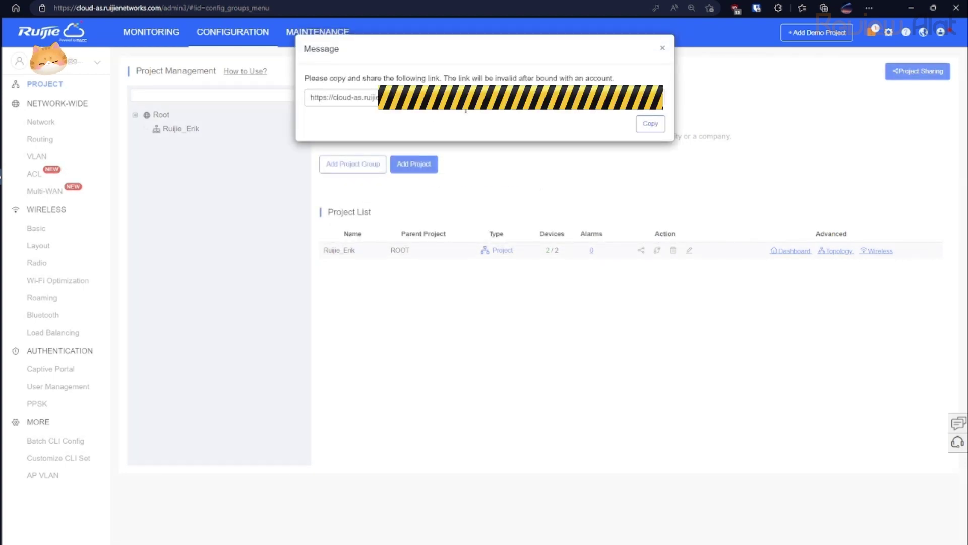
left_click(664, 50)
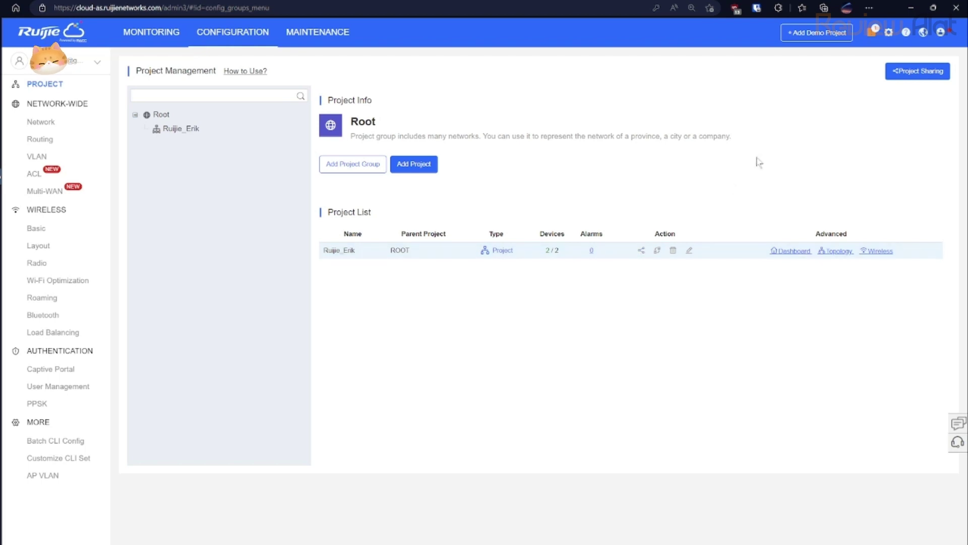
left_click(891, 71)
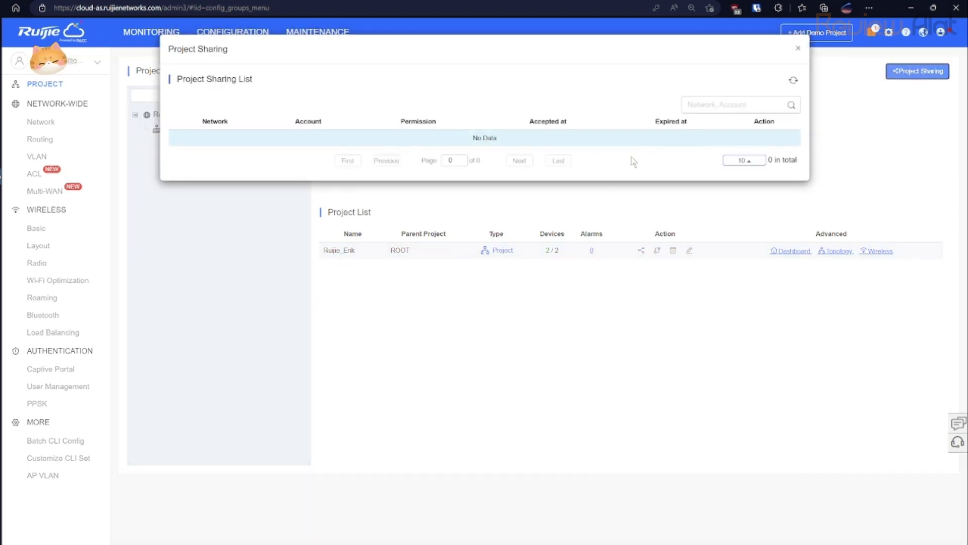
left_click(798, 47)
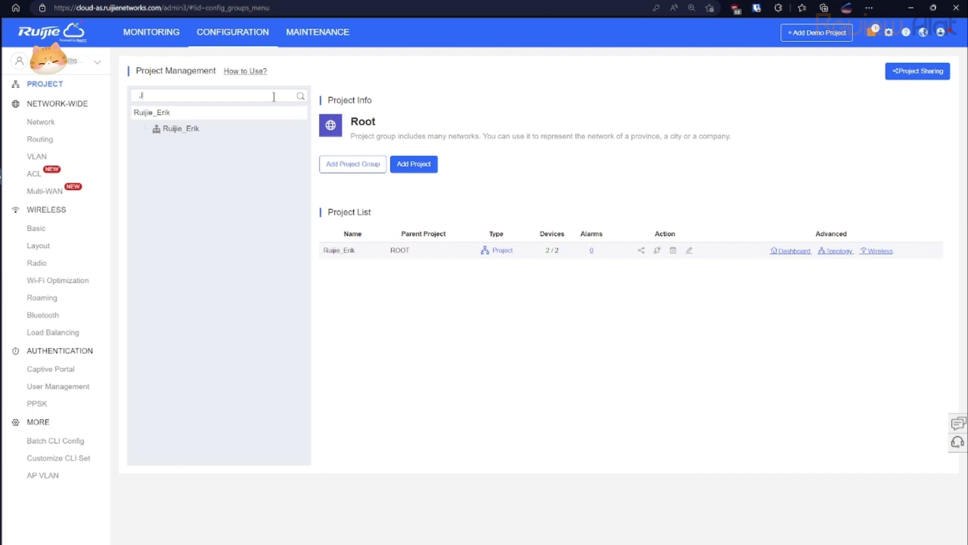
type("Jangan ")
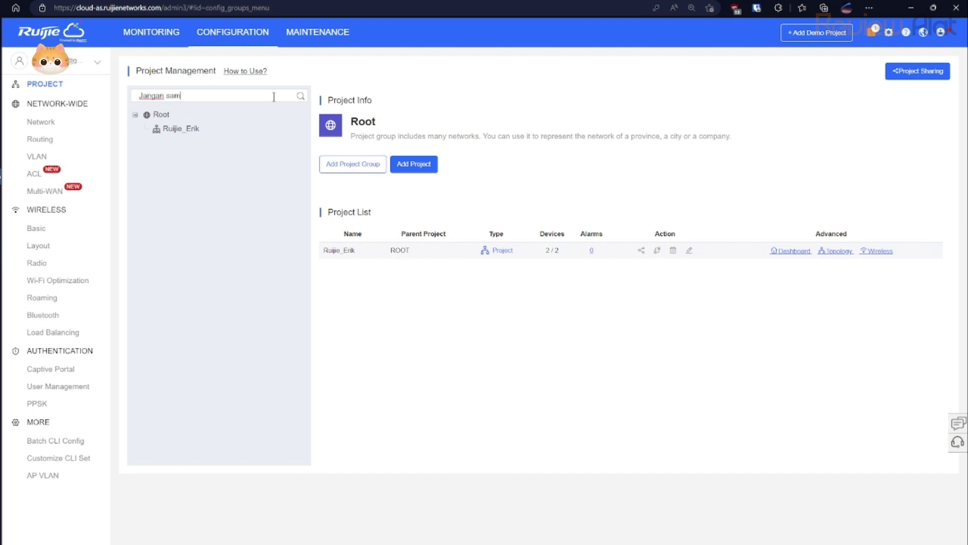
type("sampai")
key("BackSpace")
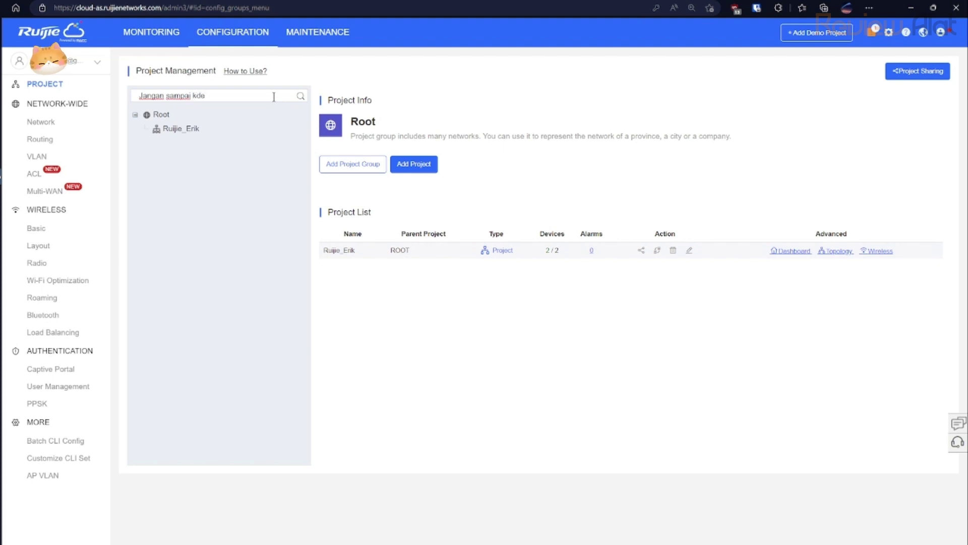
key("BackSpace")
key("BackSpace")
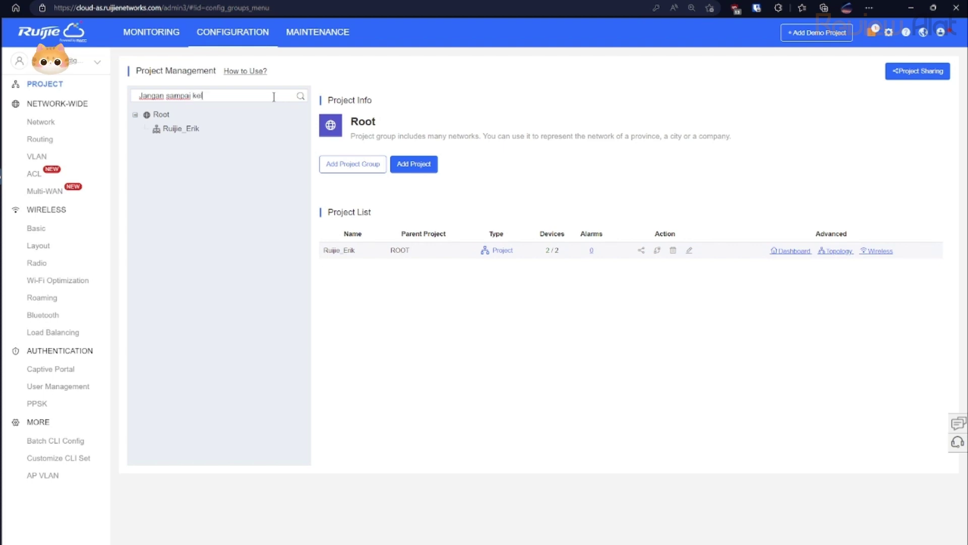
type("edelet settingan bisa hi")
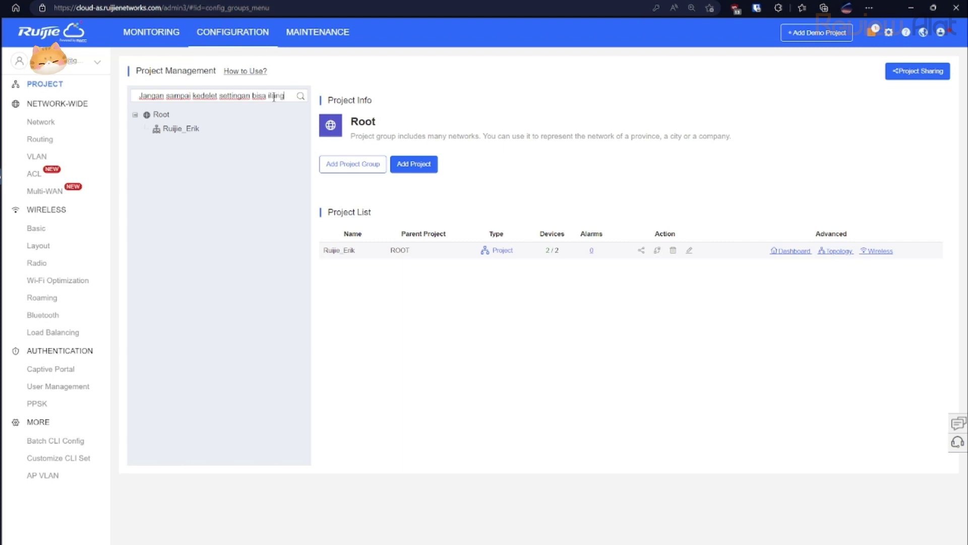
key("ctrl+a")
key("BackSpace")
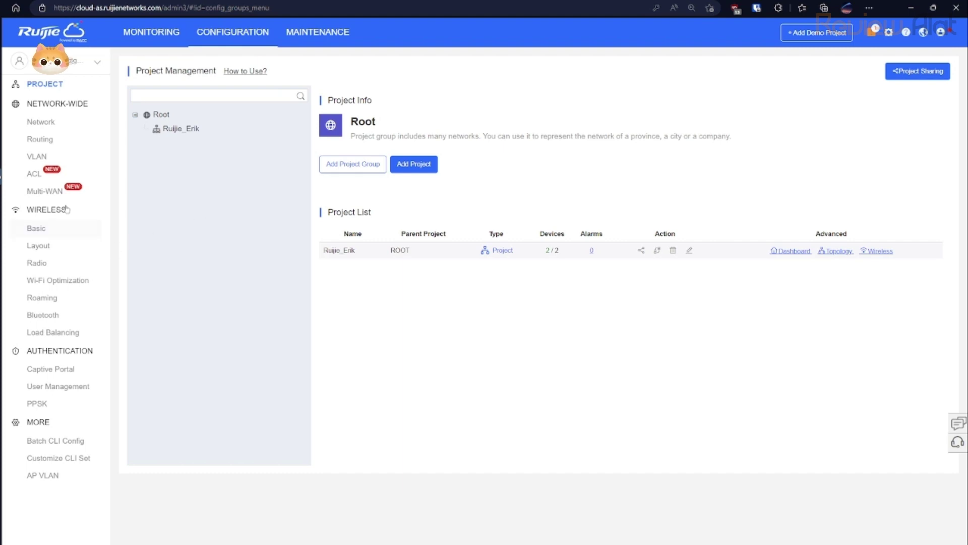
View the VLAN1 network topology, then go back through PROJECT to the MONITORING dashboard.
left_click(42, 125)
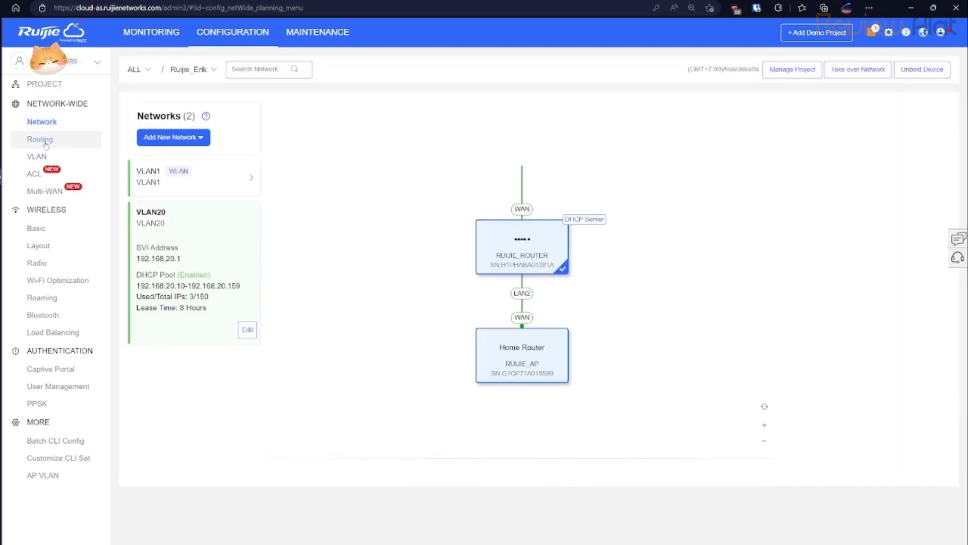
left_click(184, 181)
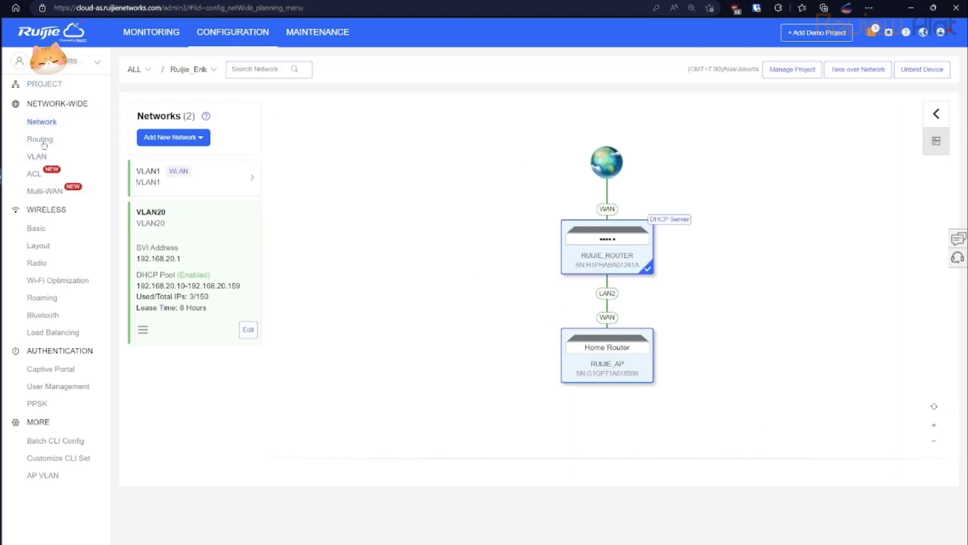
left_click(47, 86)
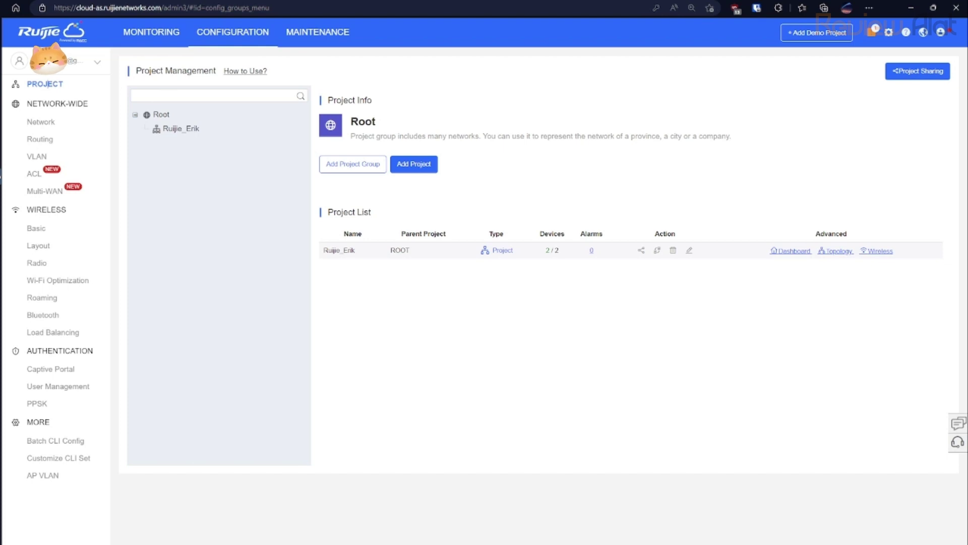
left_click(137, 32)
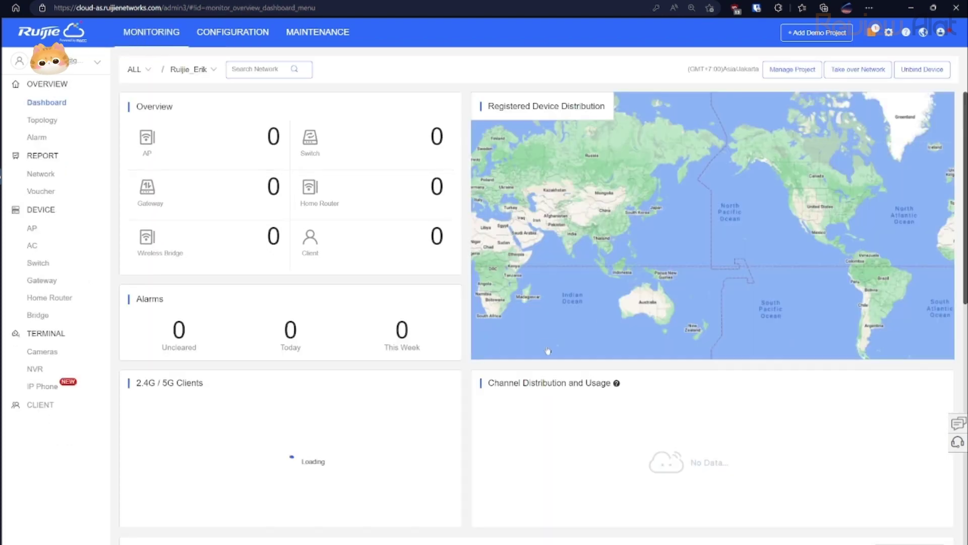
Open and close the technical support panel, then go to the Ruijie Community forum.
left_click(958, 444)
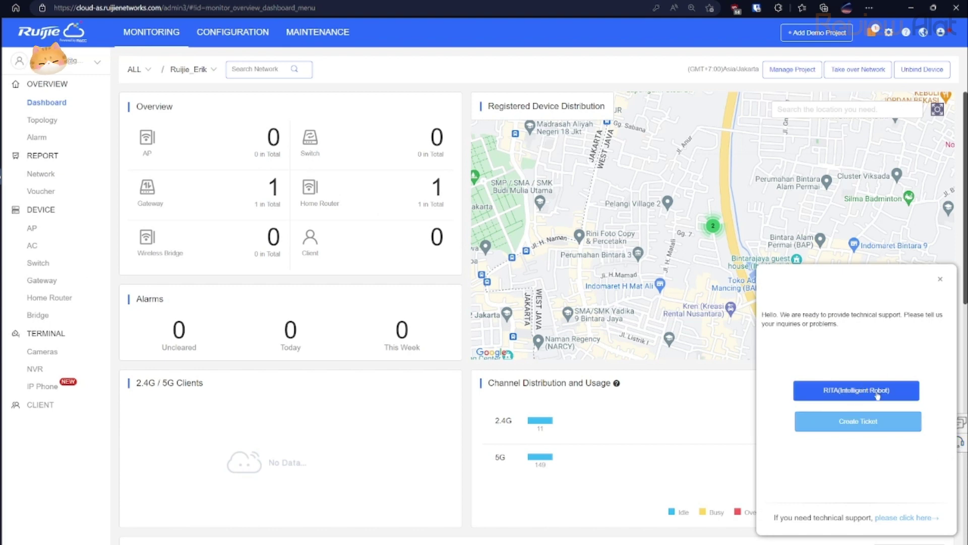
left_click(940, 281)
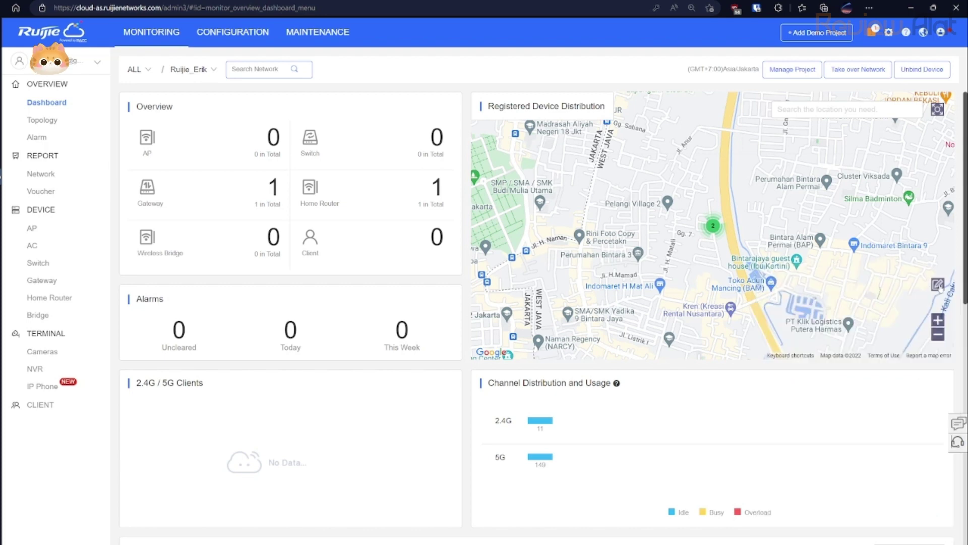
left_click(954, 424)
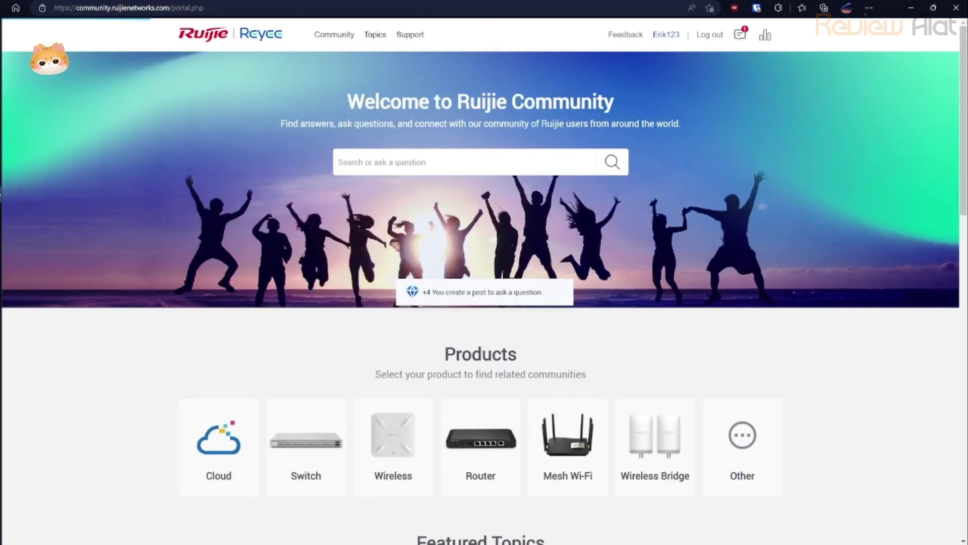
Scroll the Ruijie Community page down to Featured Topics and back up.
scroll(394, 285, "down", 15)
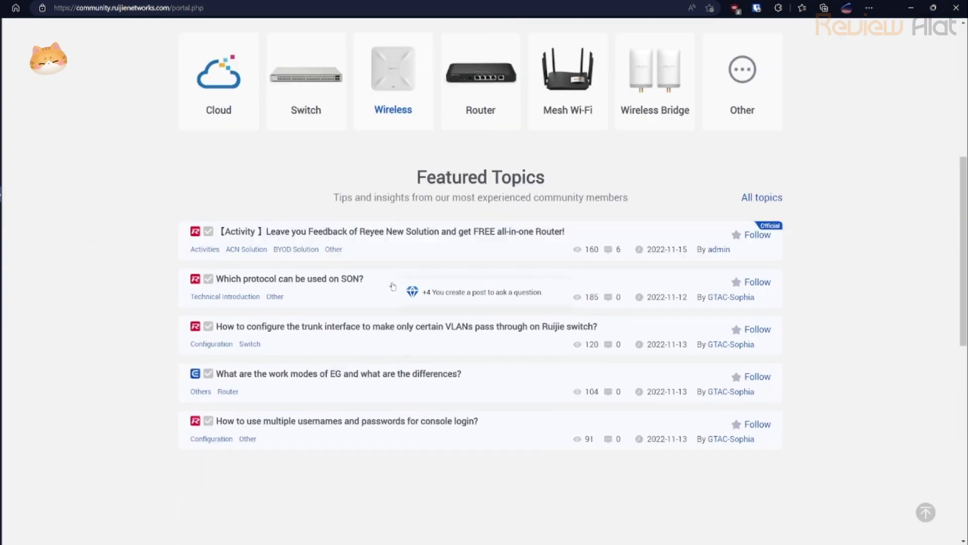
scroll(395, 282, "up", 6)
scroll(395, 283, "up", 8)
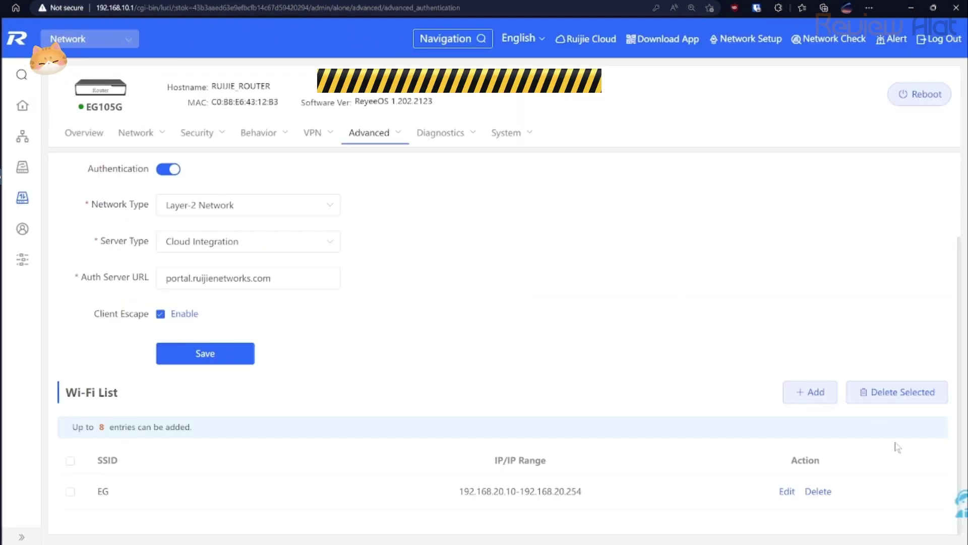
Open the RITA technical assistant chat from the eWeb admin page.
left_click(950, 508)
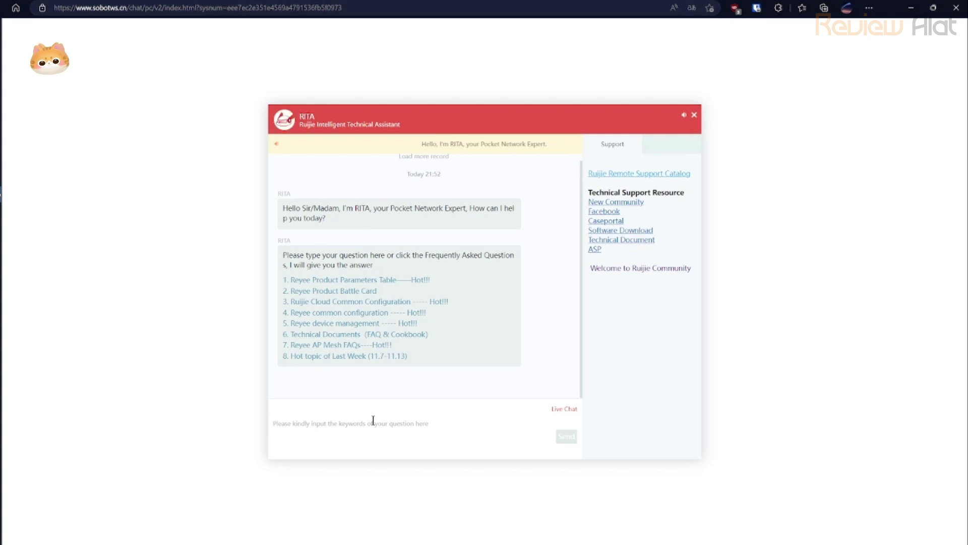
Draft an Indonesian support question in the RITA chat, then select it all and delete it.
type("Bisa ta")
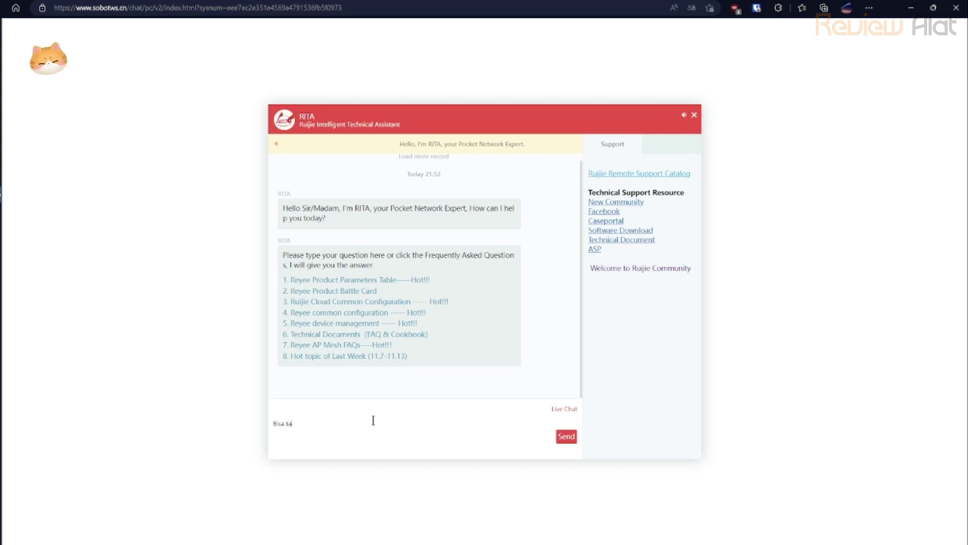
type("nya kala")
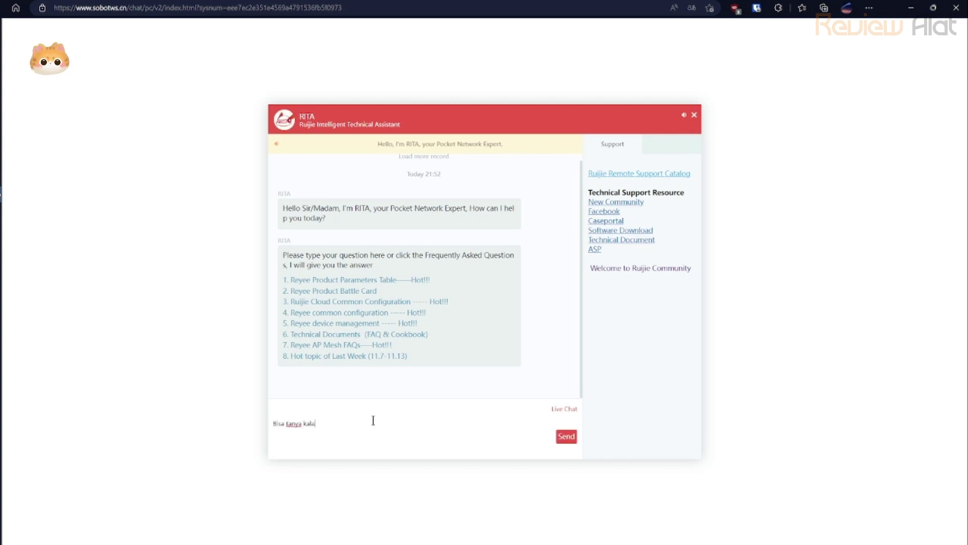
type("u ada masal")
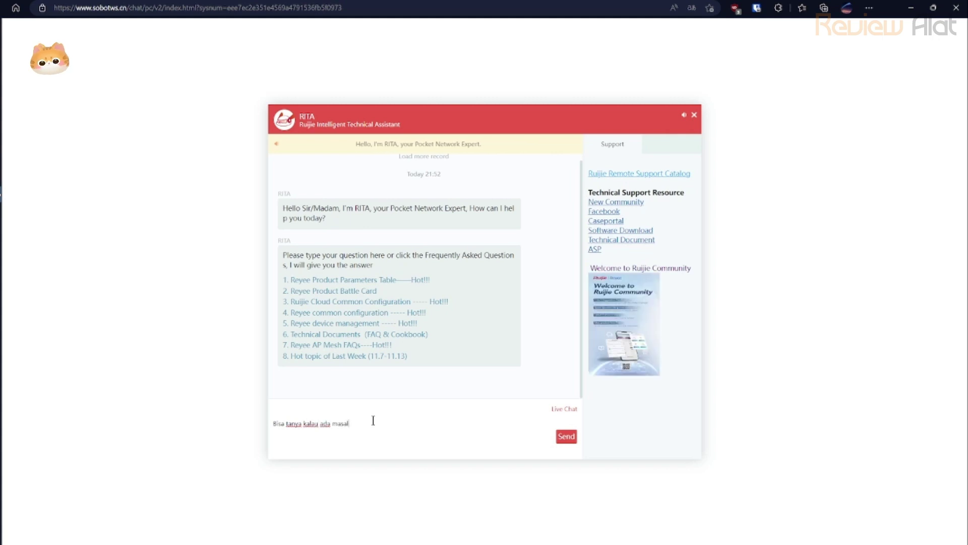
type("ah")
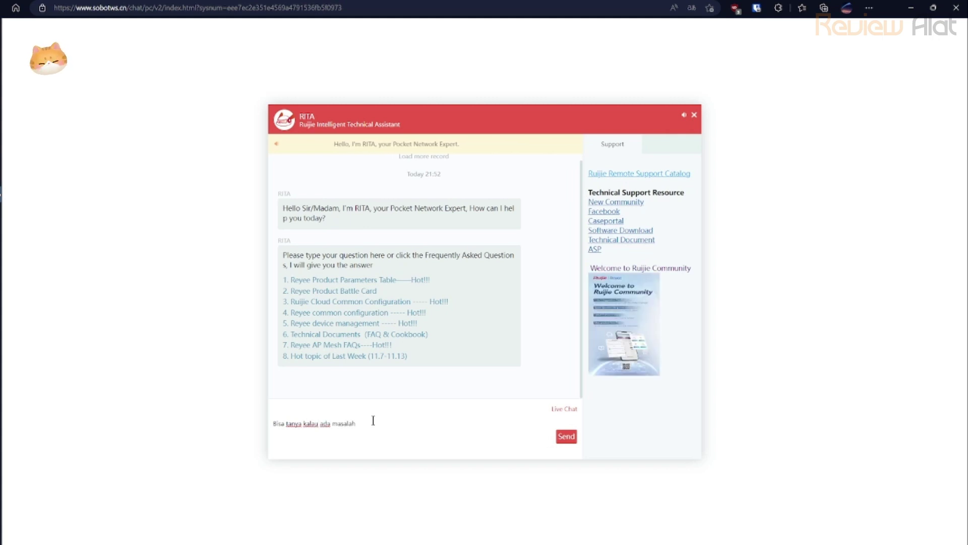
type(", saya 2 ")
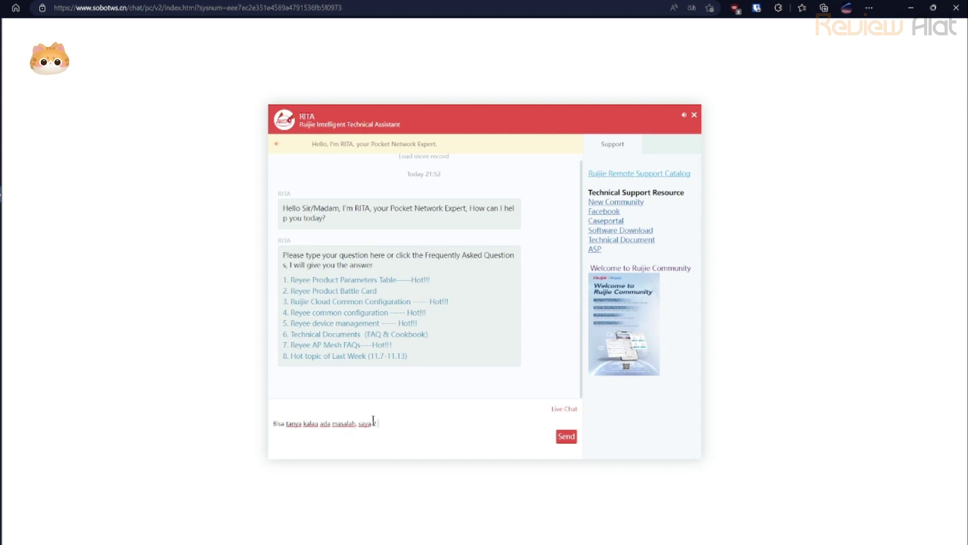
type("kali tanya")
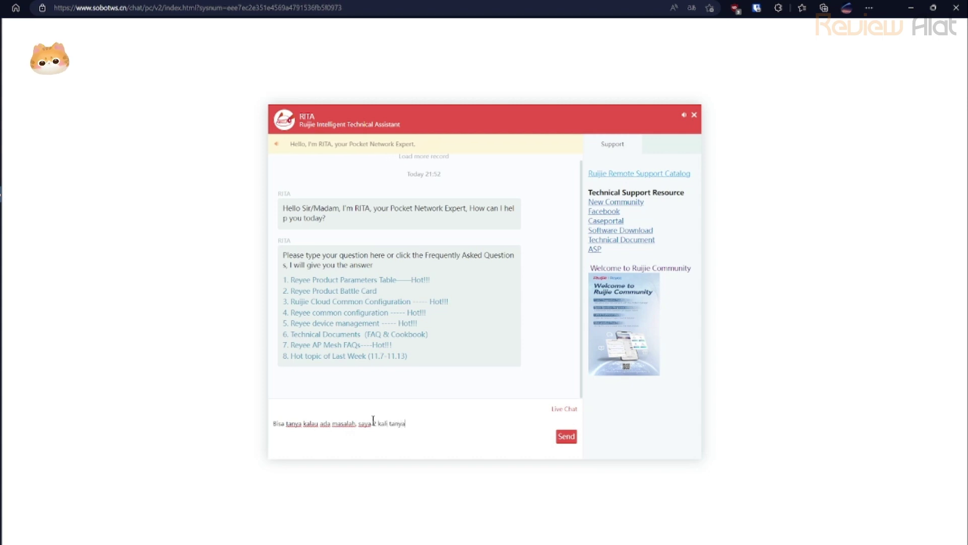
type(" dan ")
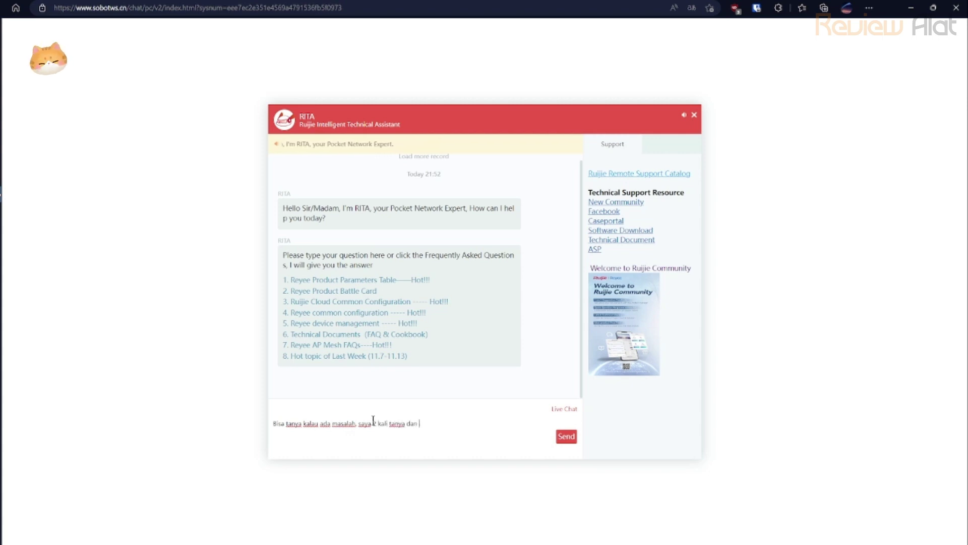
type("flex")
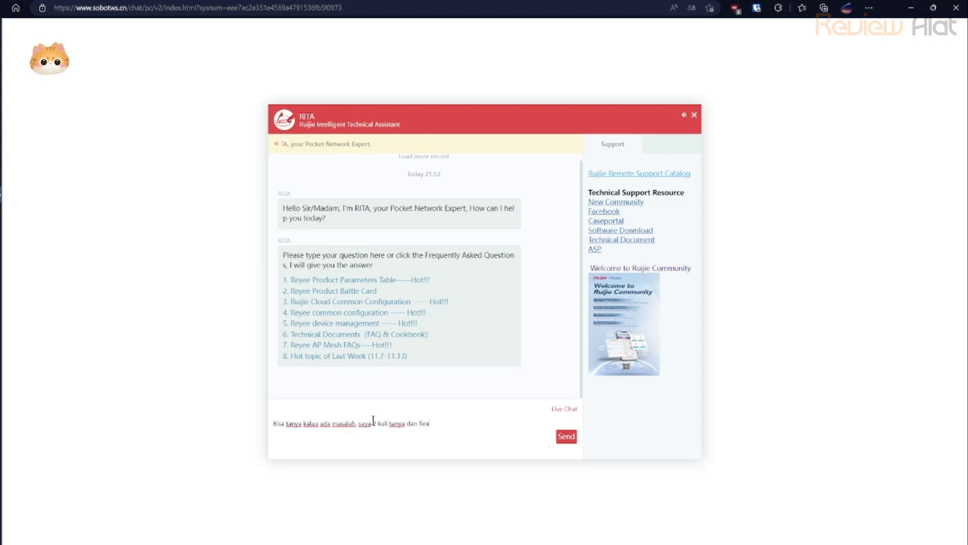
key("BackSpace")
key("BackSpace")
type("x")
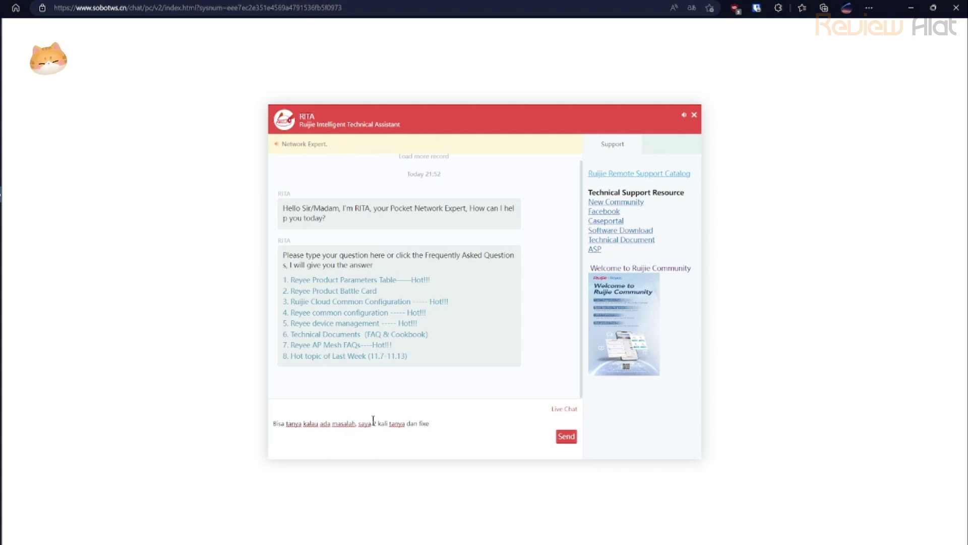
type("ed ber")
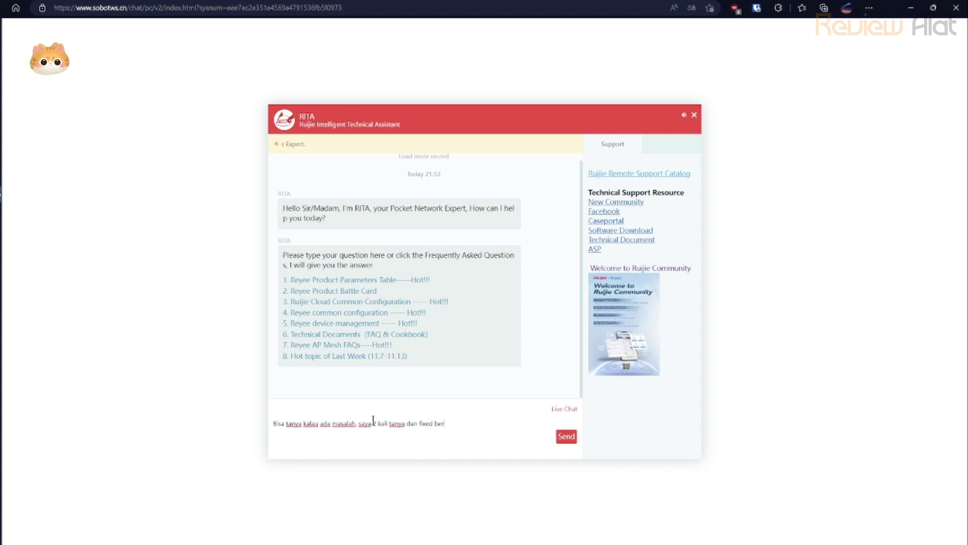
type("hasil")
key("ctrl+a")
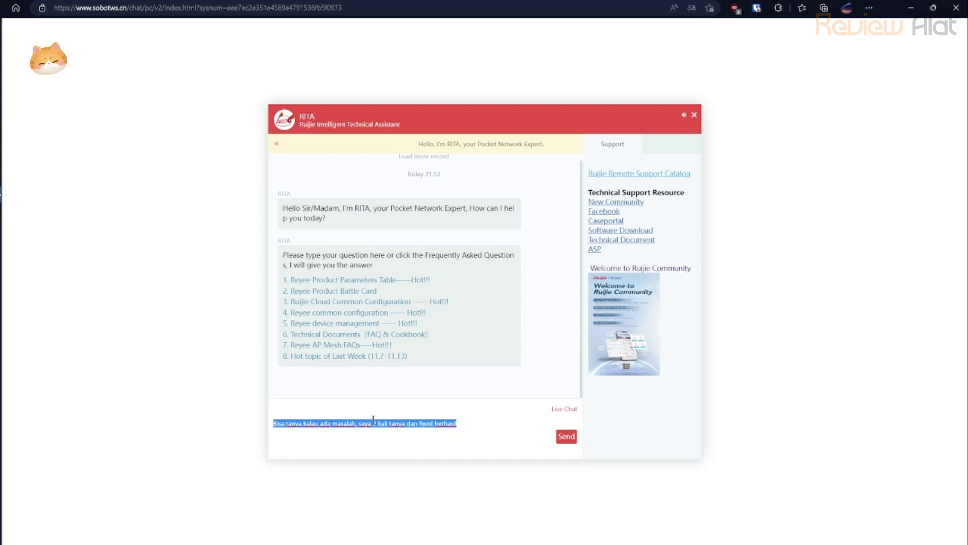
key("BackSpace")
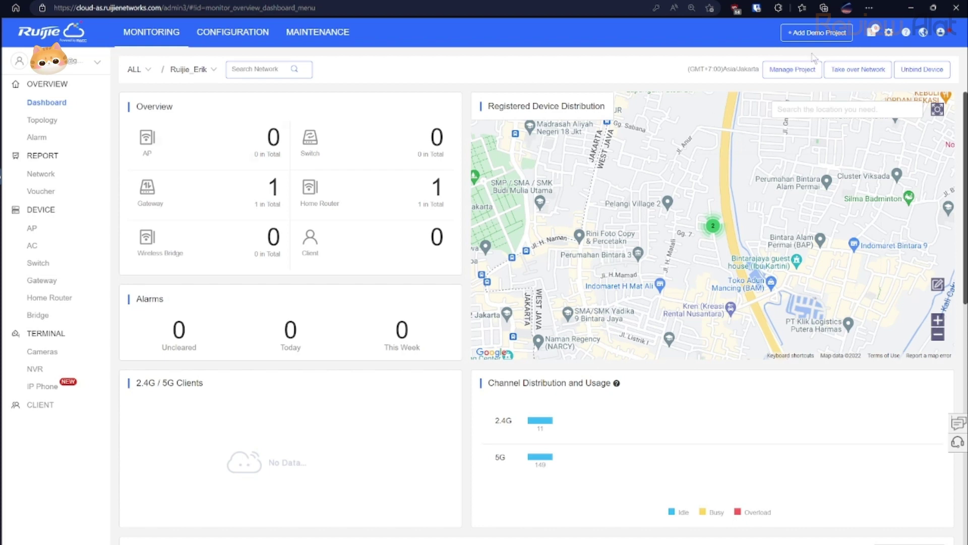
Check the Major Alarm List and Conflict Network tab, both showing no data.
mouse_move(871, 32)
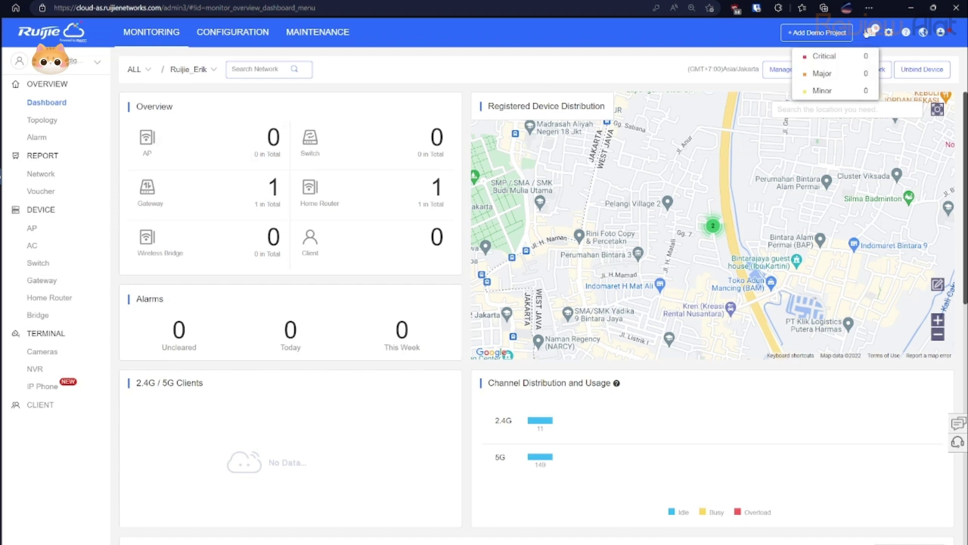
left_click(852, 73)
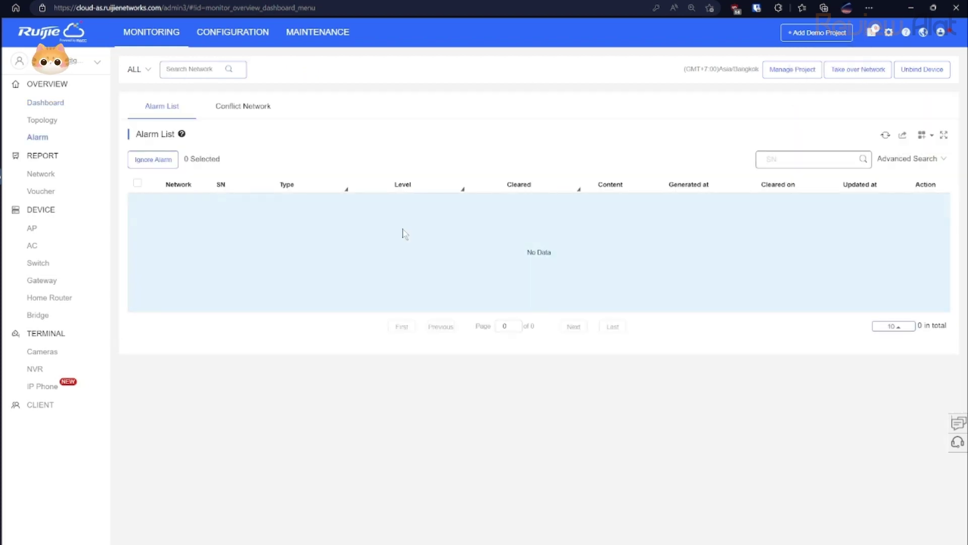
left_click(224, 106)
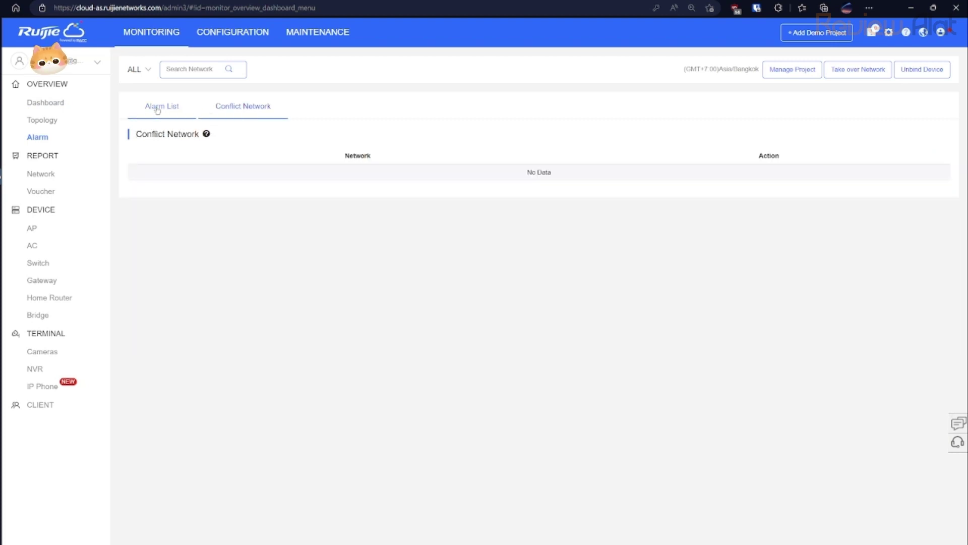
left_click(158, 107)
Return to the dashboard, view the Ruijie_Erik map marker, and open the Home Router list.
mouse_move(866, 36)
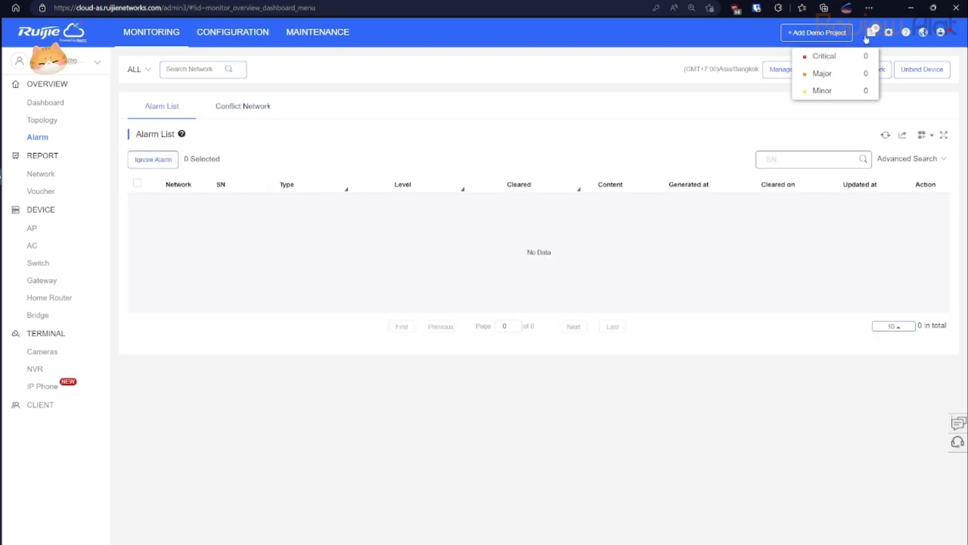
left_click(72, 103)
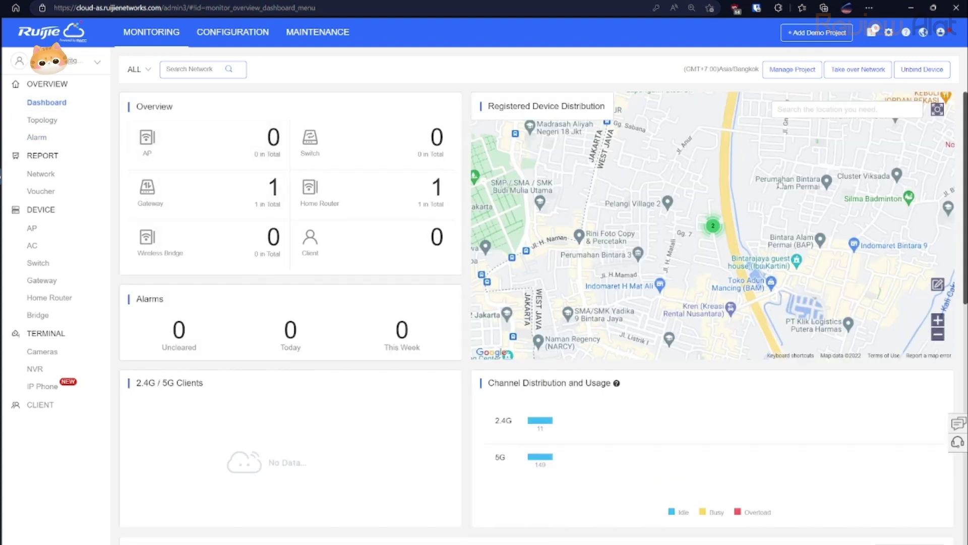
left_click(713, 226)
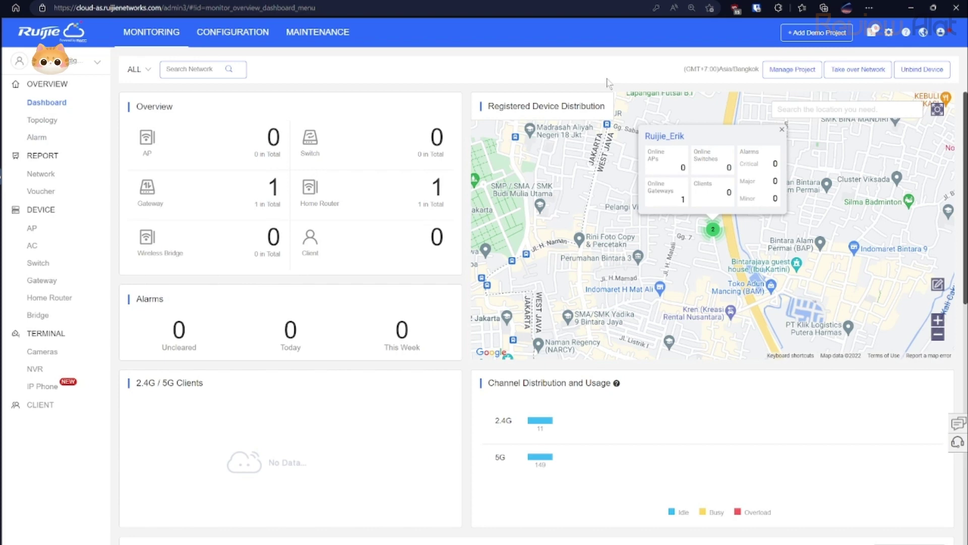
left_click(57, 301)
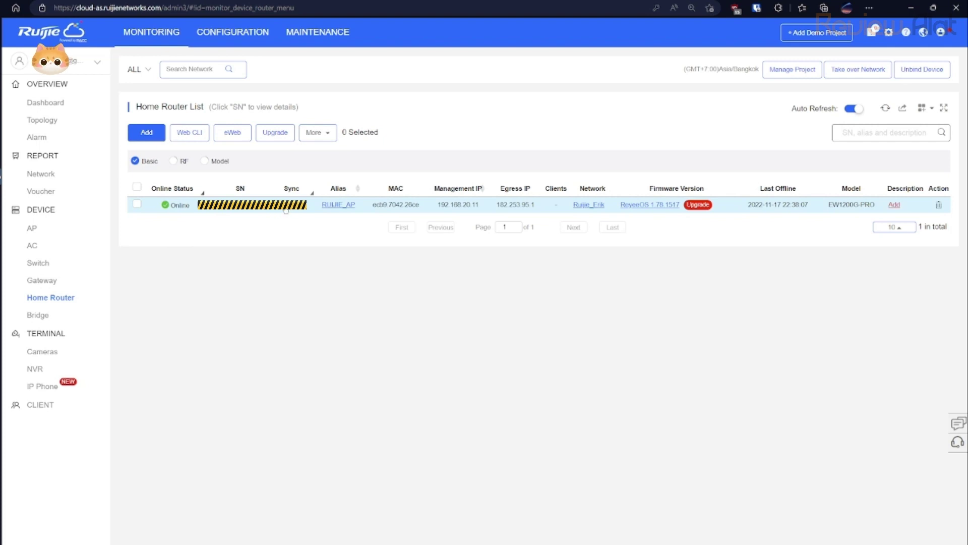
Refresh the router's Config Status, manually deliver all configurations, confirm with OK, and close it.
left_click(286, 208)
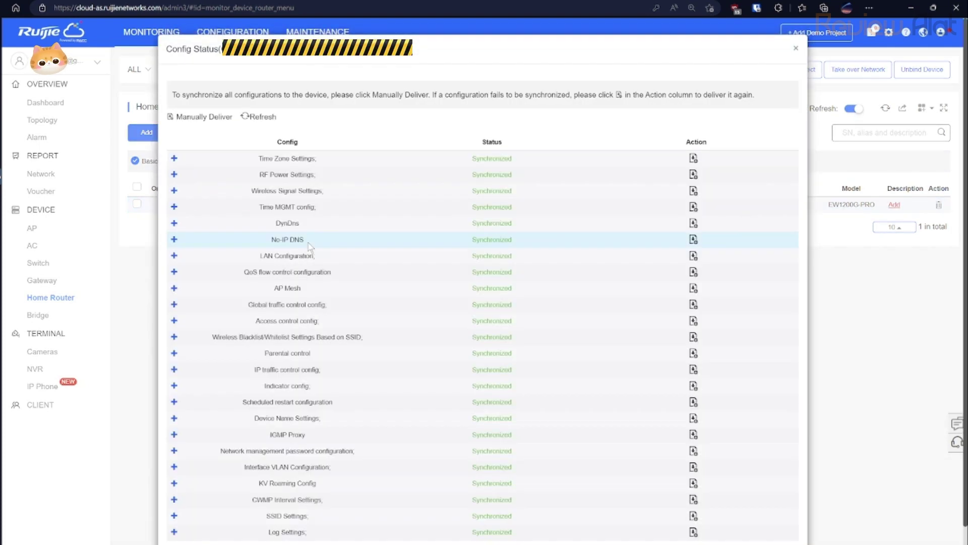
left_click_drag(472, 158, 487, 157)
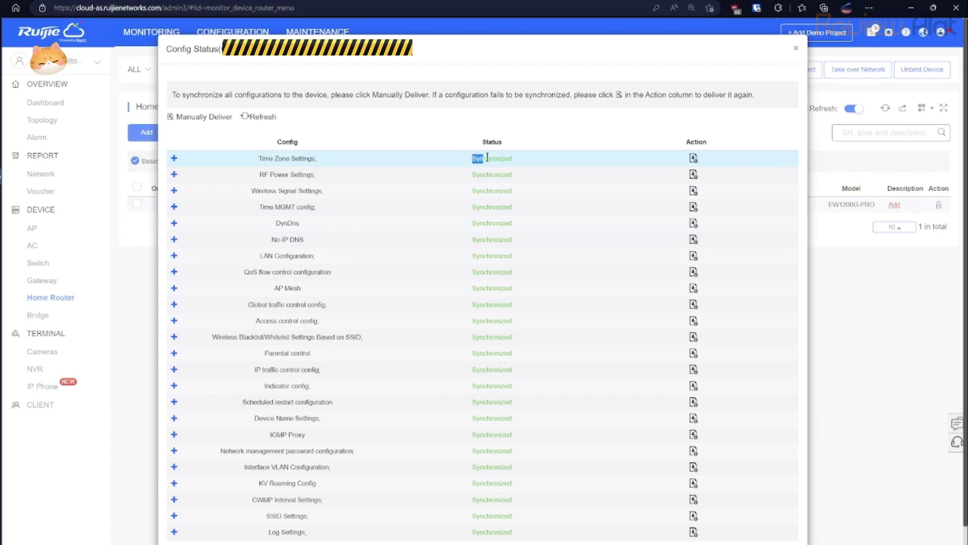
left_click(257, 117)
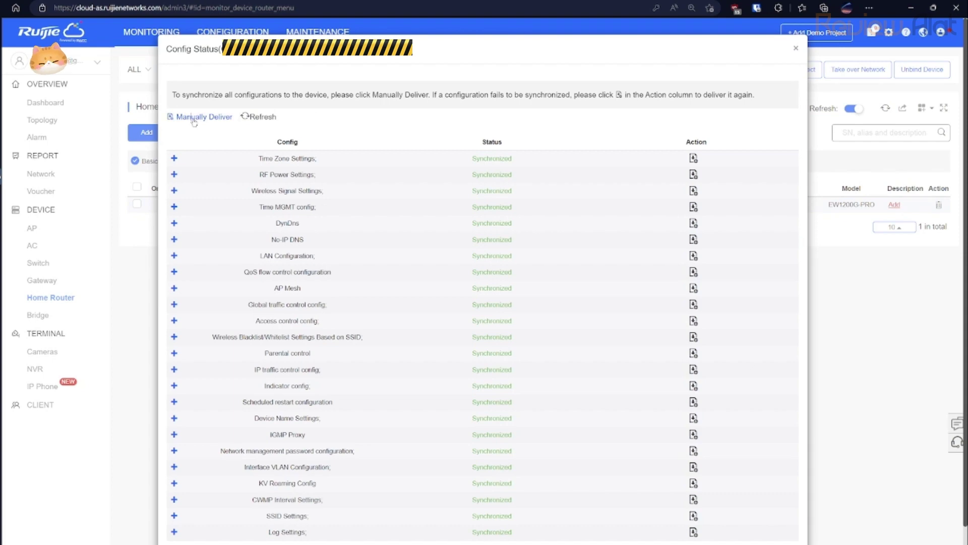
left_click(197, 118)
left_click(463, 306)
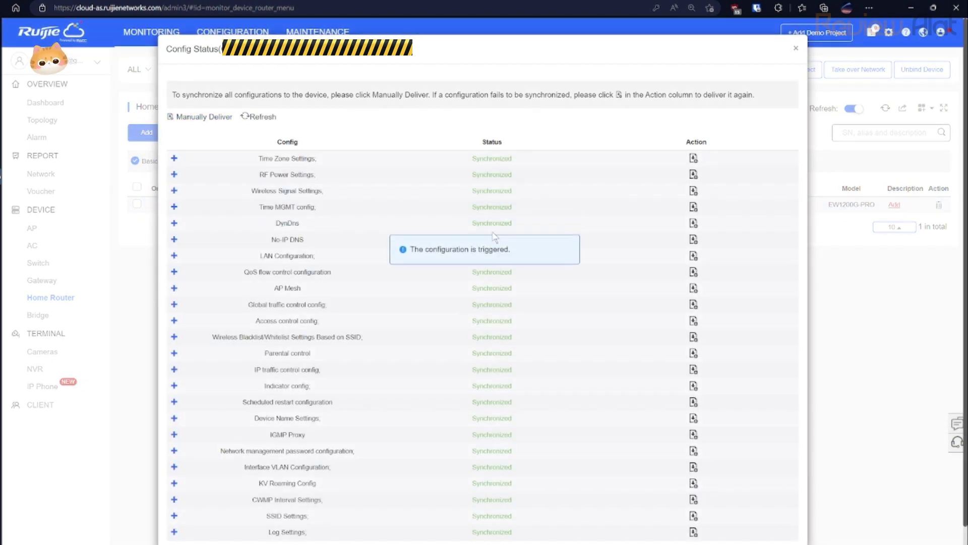
left_click(797, 50)
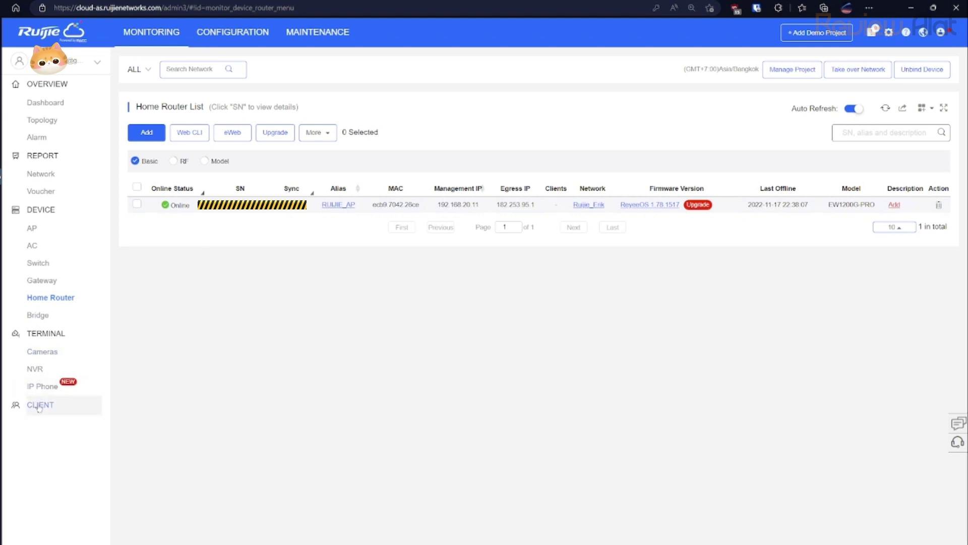
Review the empty Client, IP Phone and NVR lists and Topology, then CONFIGURATION and back to MONITORING.
left_click(40, 406)
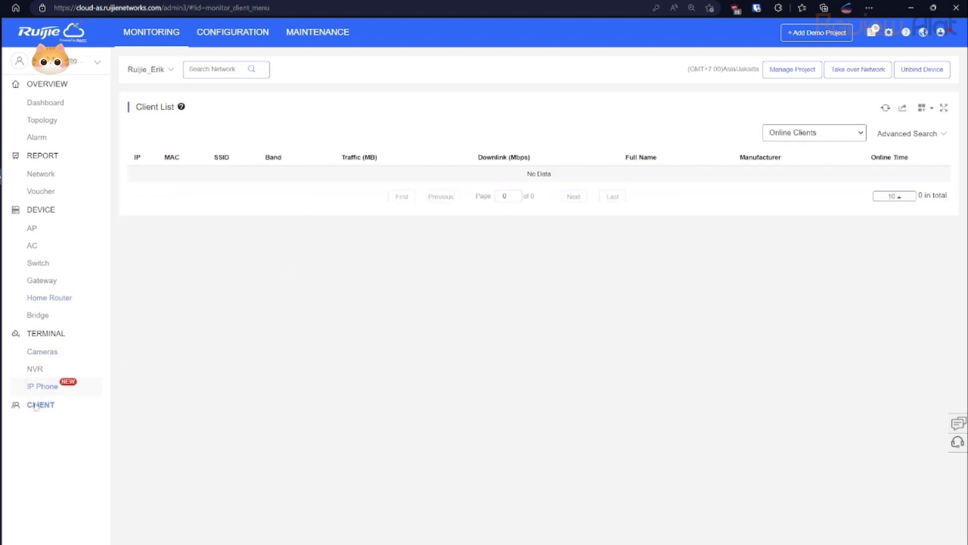
left_click(40, 388)
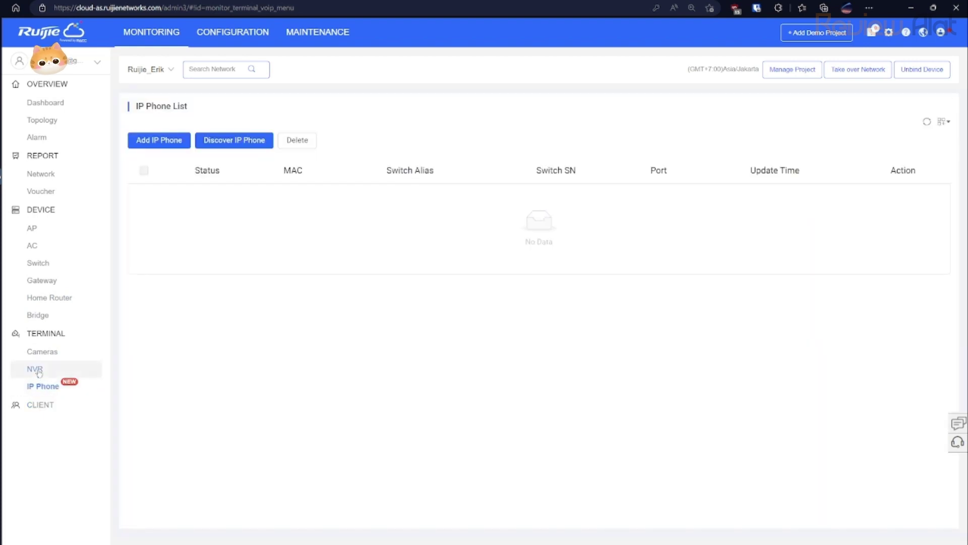
left_click(39, 372)
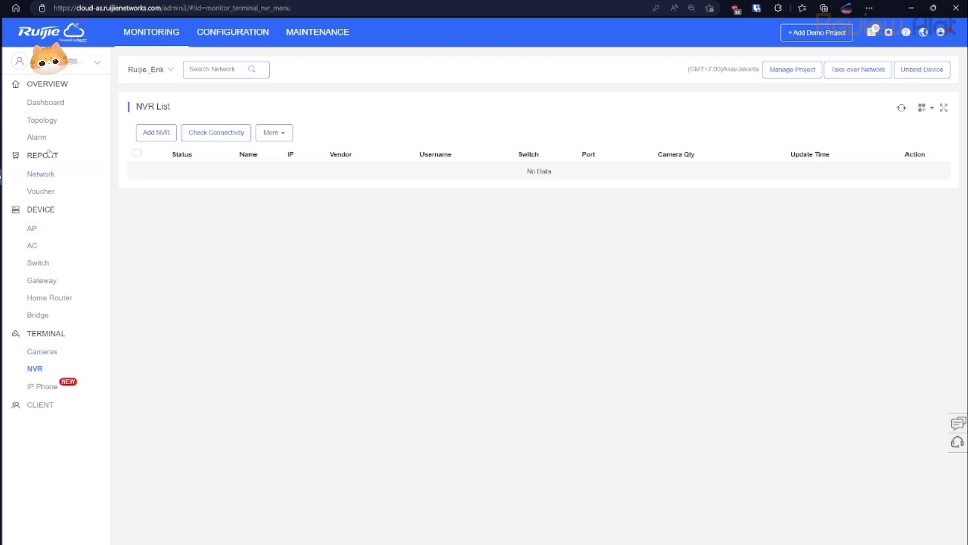
left_click(46, 120)
left_click(53, 103)
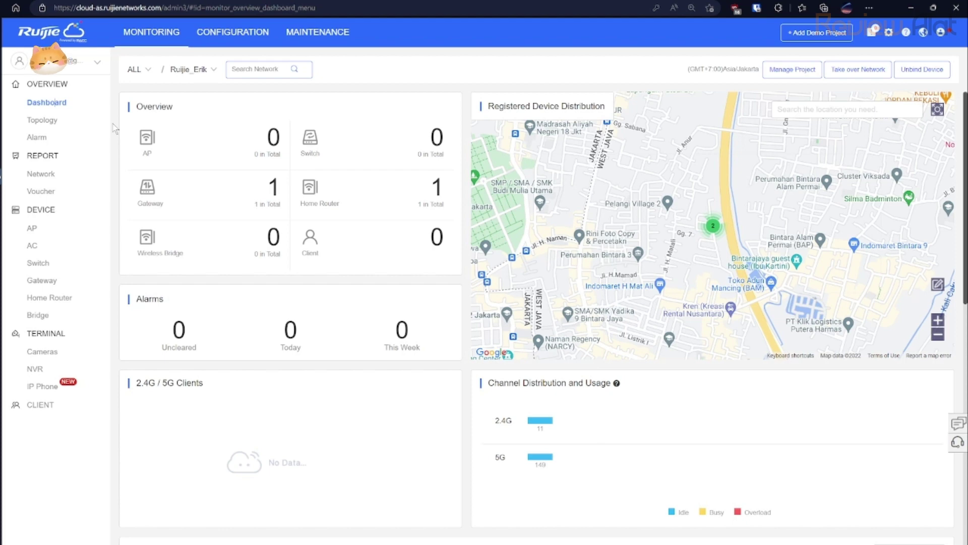
left_click(225, 35)
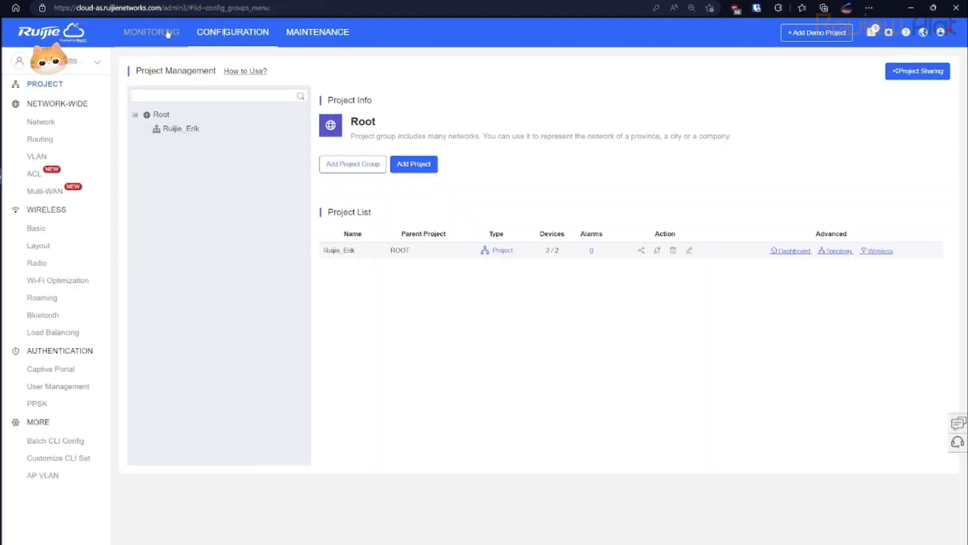
left_click(168, 34)
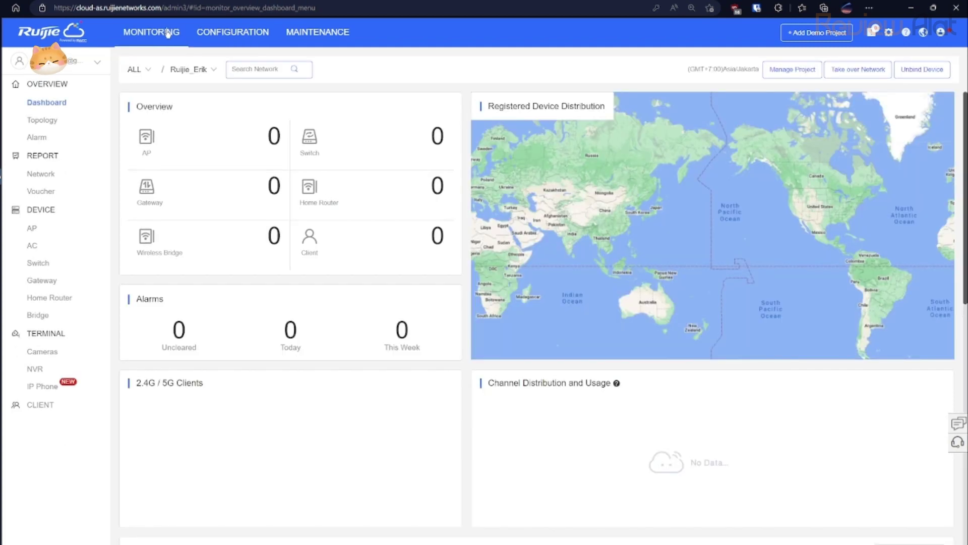